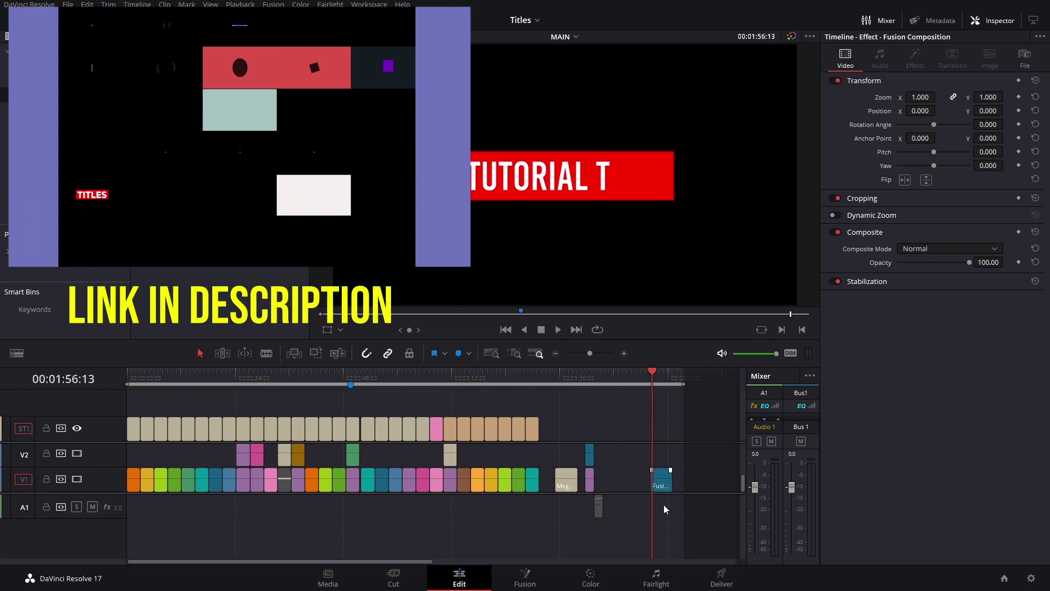
- Open the last Fusion Composition clip on video track V1 in the Fusion page
click(661, 487)
right_click(662, 488)
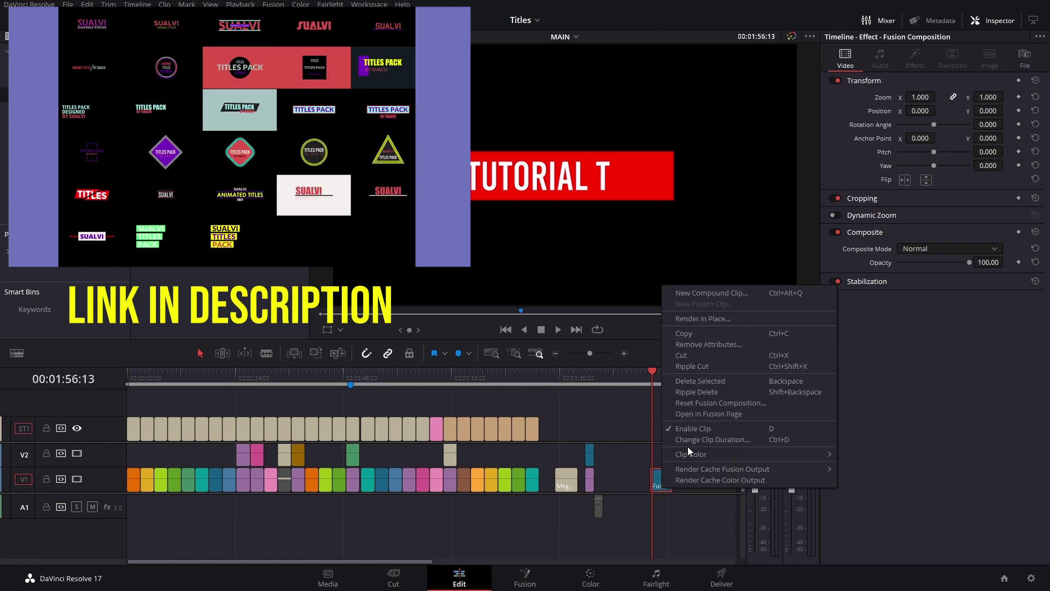
click(601, 408)
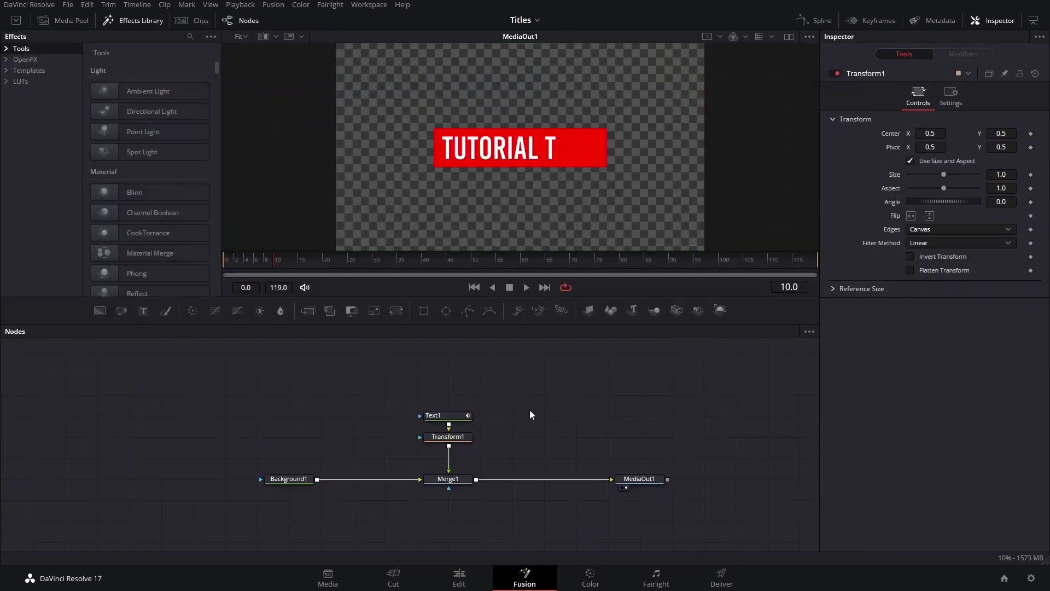
- Select the Text1, Transform1 and Merge1 nodes and play back the title animation
drag(523, 385, 336, 503)
key(space)
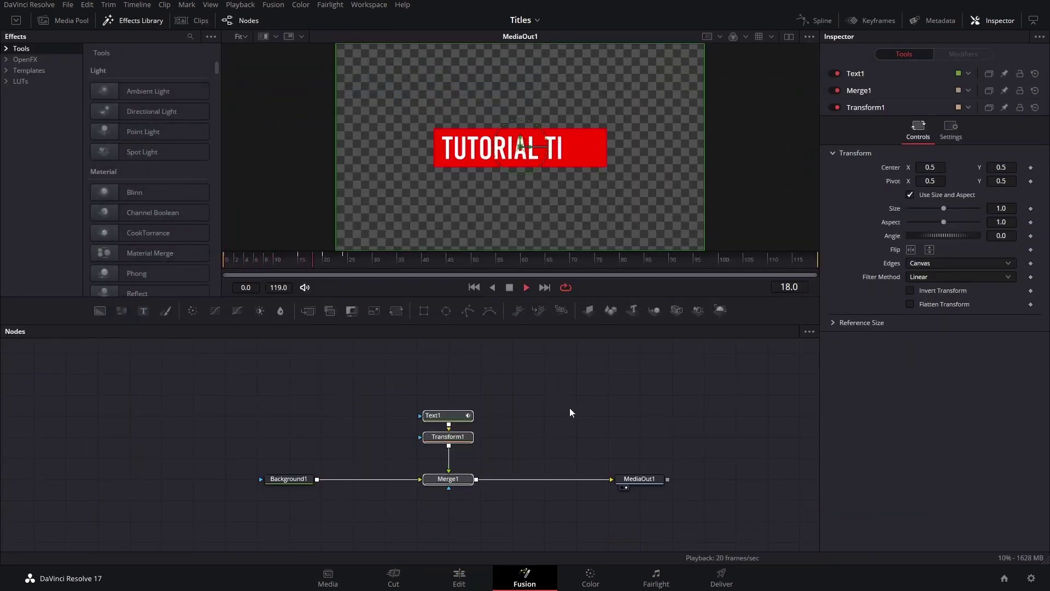
key(space)
- Examine the Text1 node's text and shading settings and the Transform1 node's collapsible Transform controls
click(463, 440)
click(459, 415)
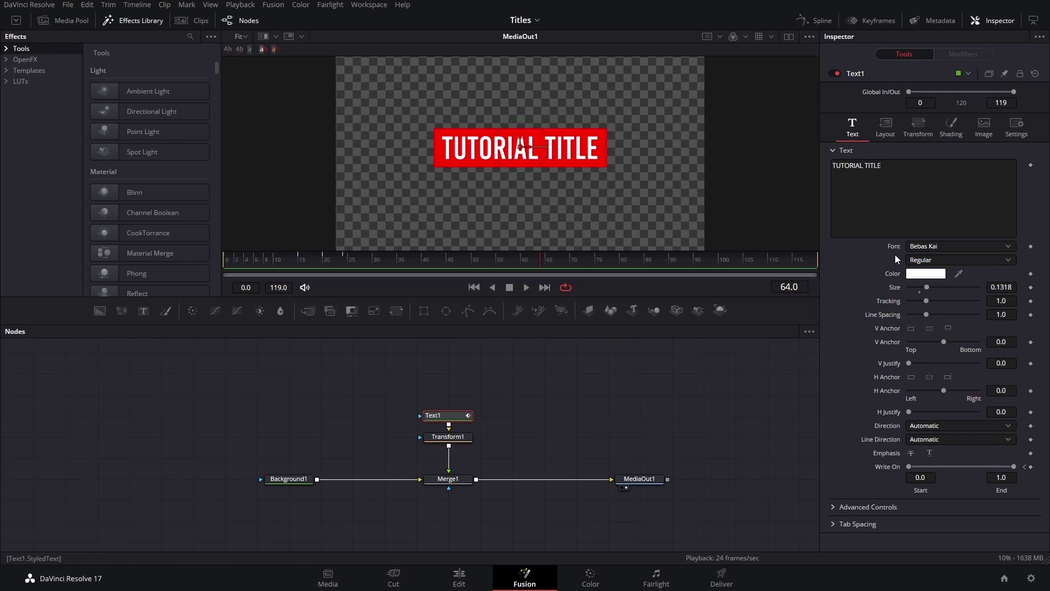
click(941, 123)
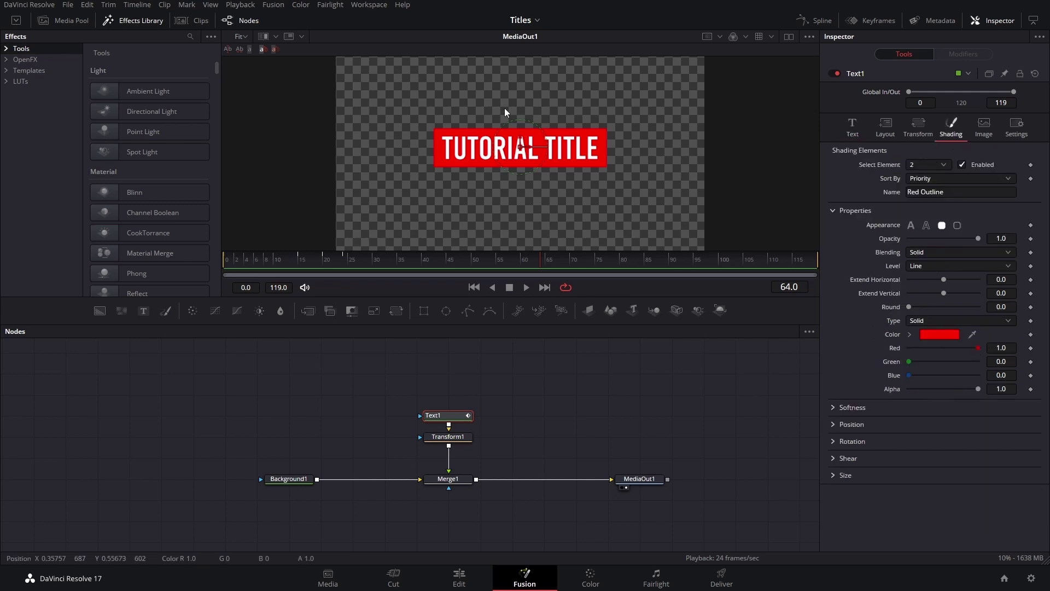
click(851, 129)
click(461, 437)
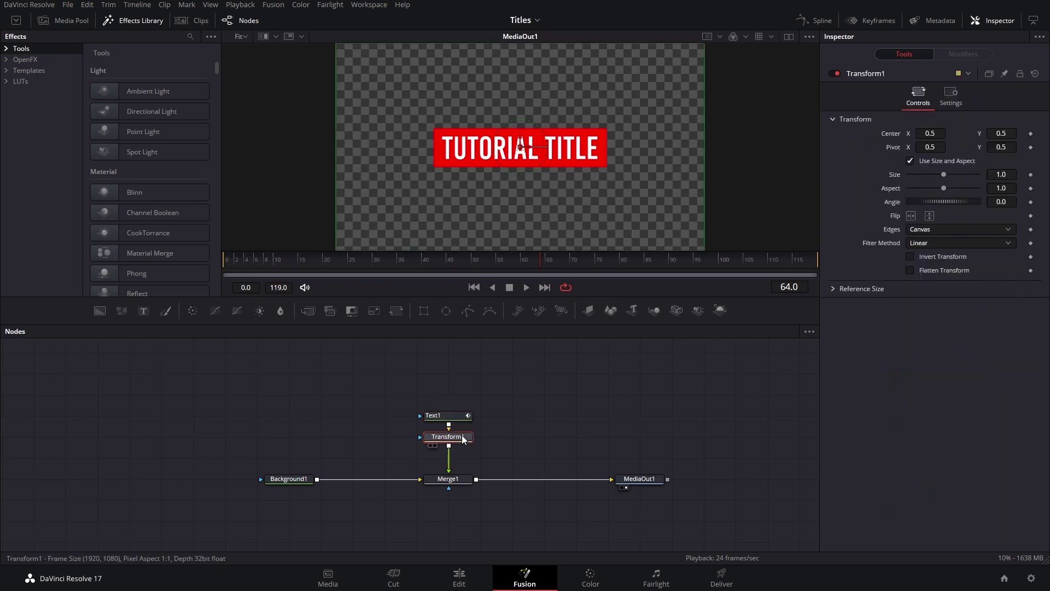
scroll(560, 202, down, 2)
scroll(560, 202, up, 2)
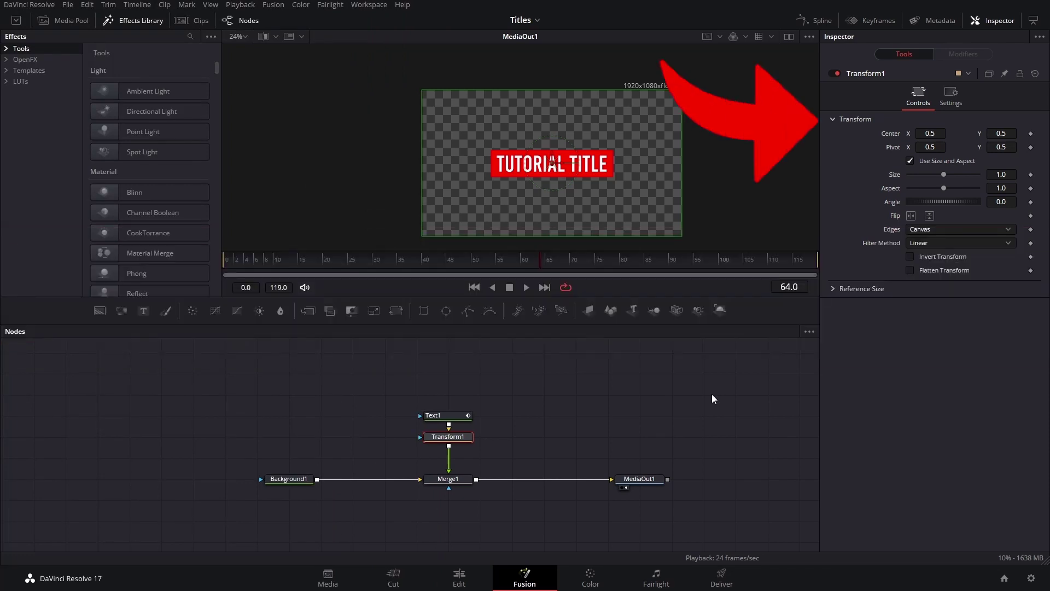
click(829, 117)
click(835, 119)
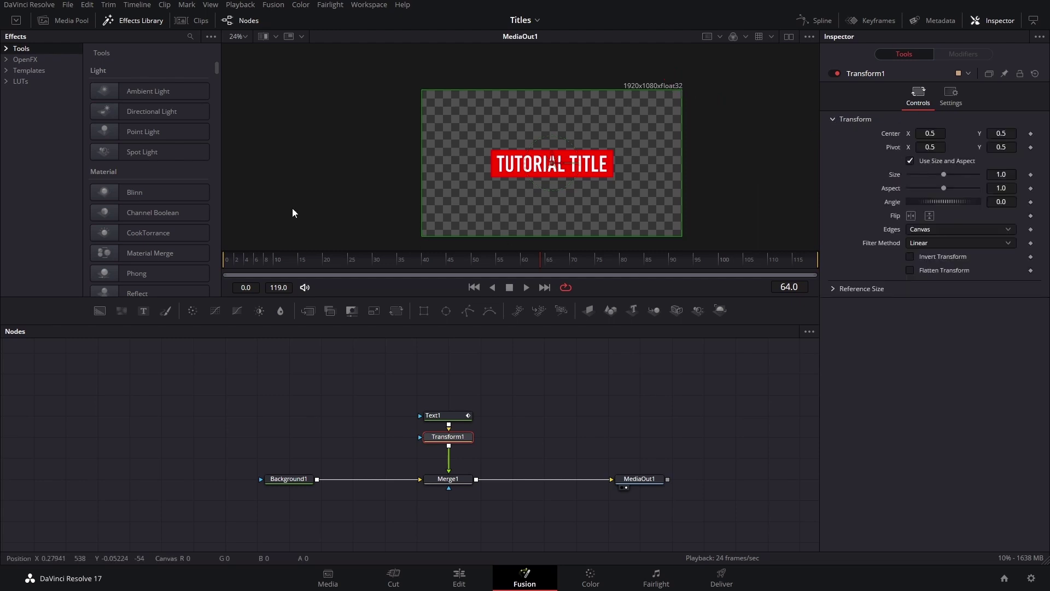
- Add the SUALVI MB Title 14 template to the node graph to view its controls, and delete it again
click(6, 60)
click(5, 61)
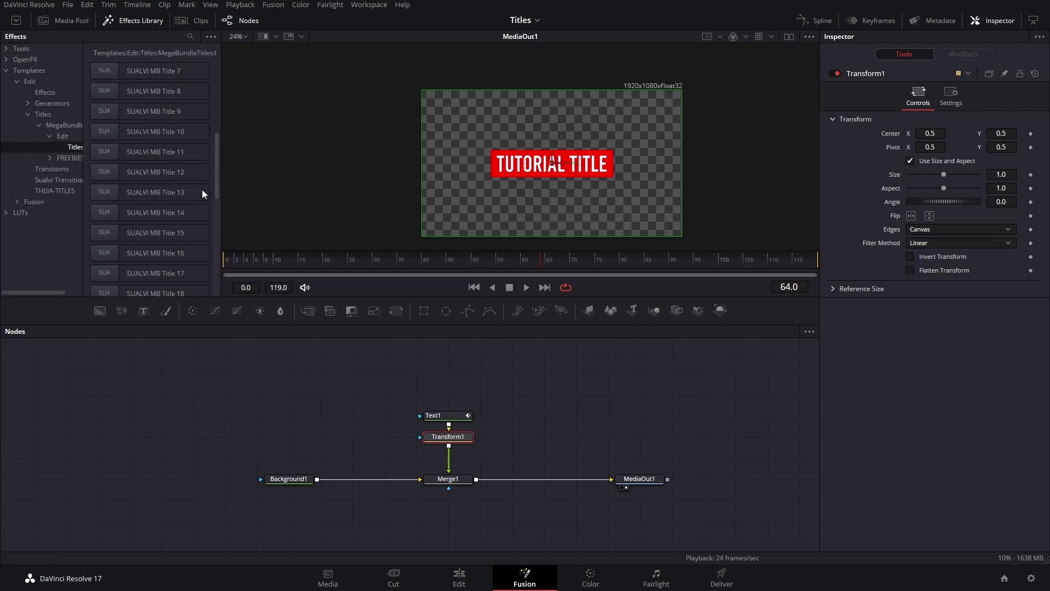
drag(167, 211, 517, 367)
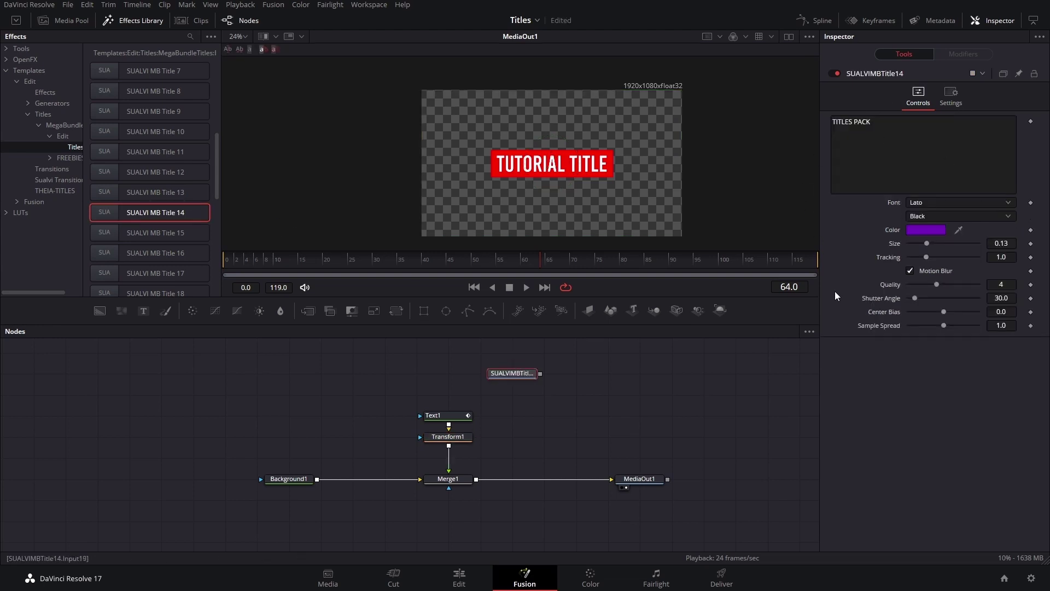
drag(598, 367, 531, 401)
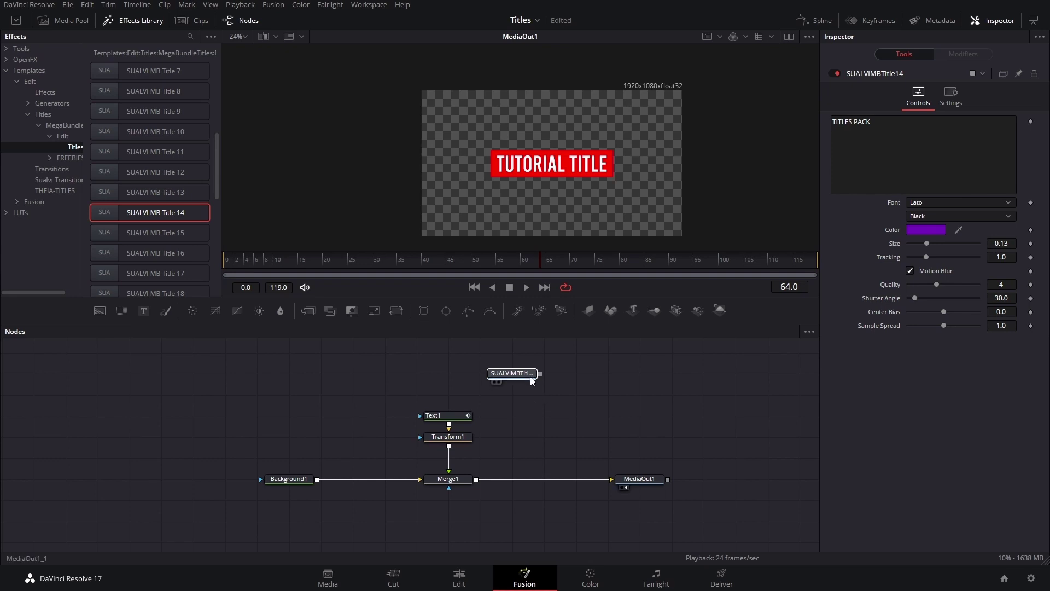
key(Delete)
- Start a custom control on Transform1 named Label, non-animatable and placed on the Controls page
click(462, 435)
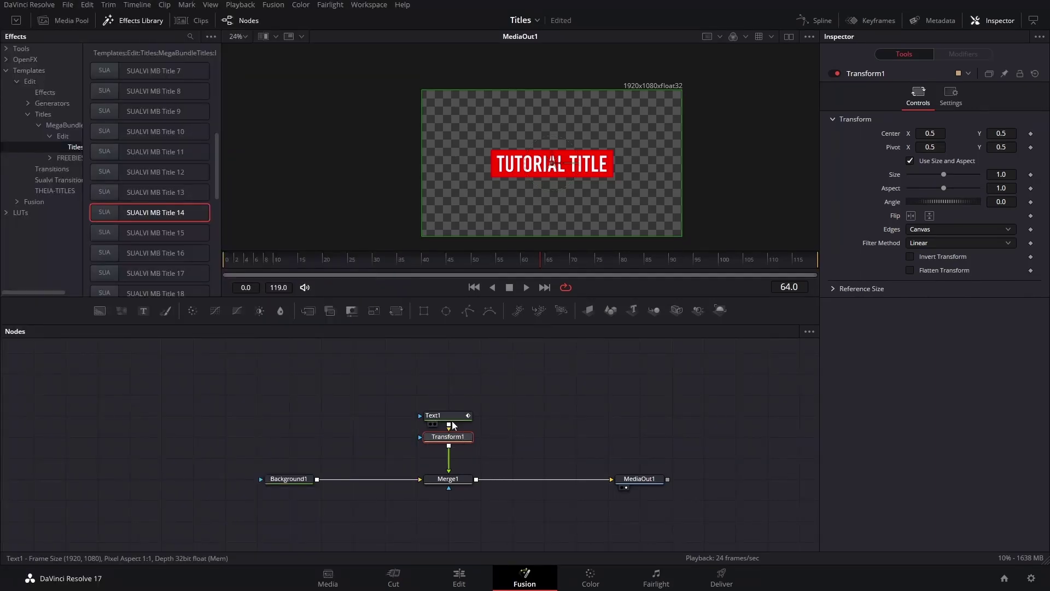
click(458, 416)
right_click(461, 439)
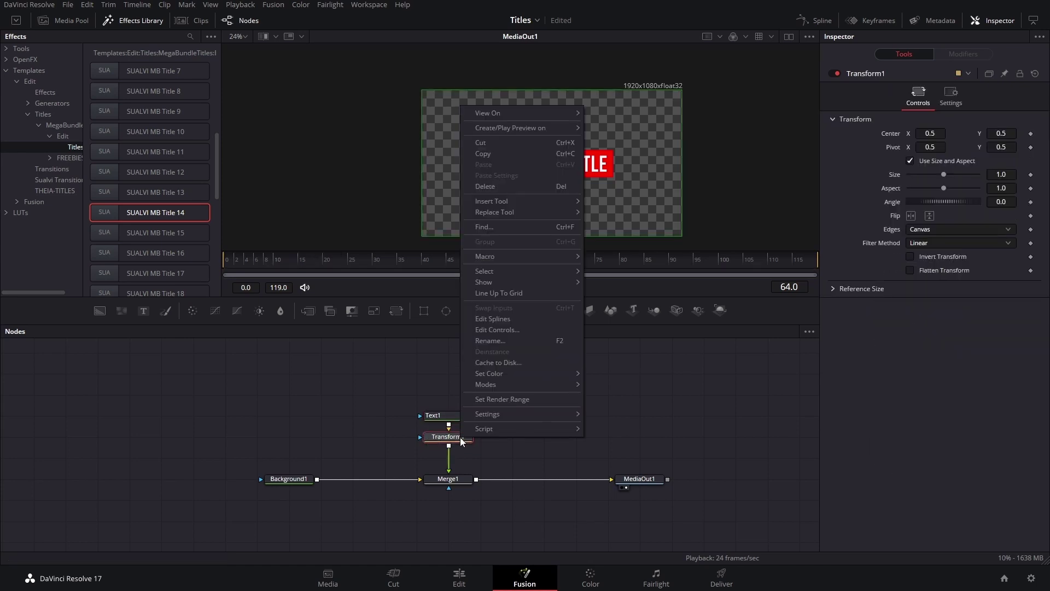
right_click(461, 438)
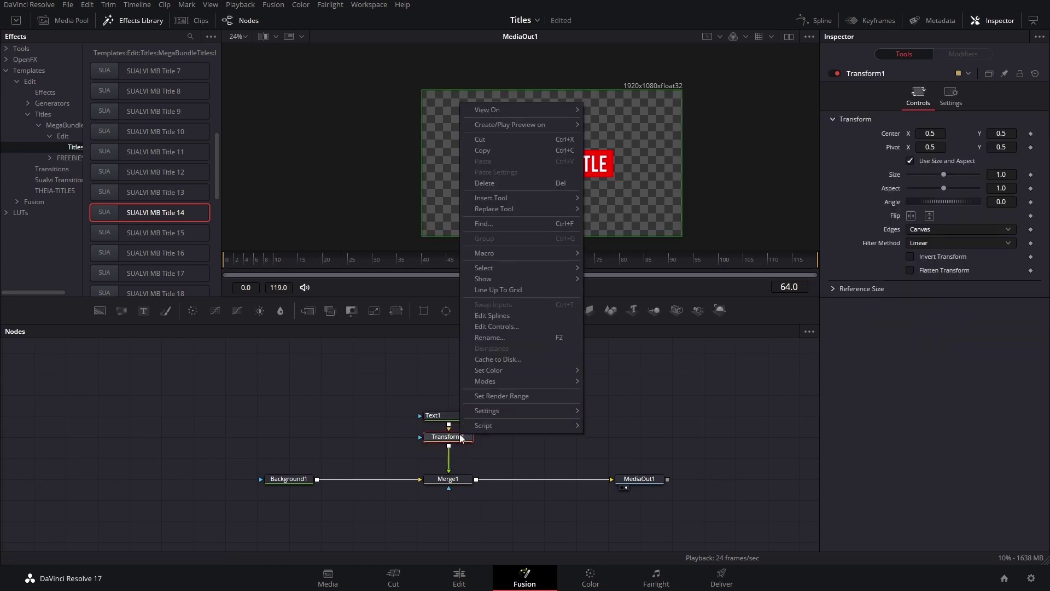
click(529, 326)
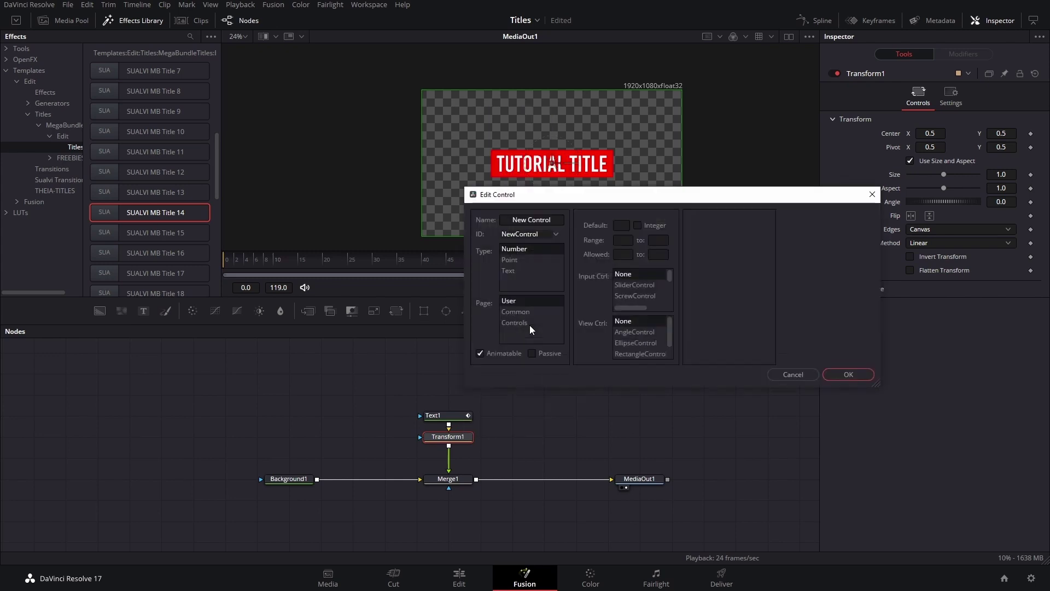
double_click(549, 221)
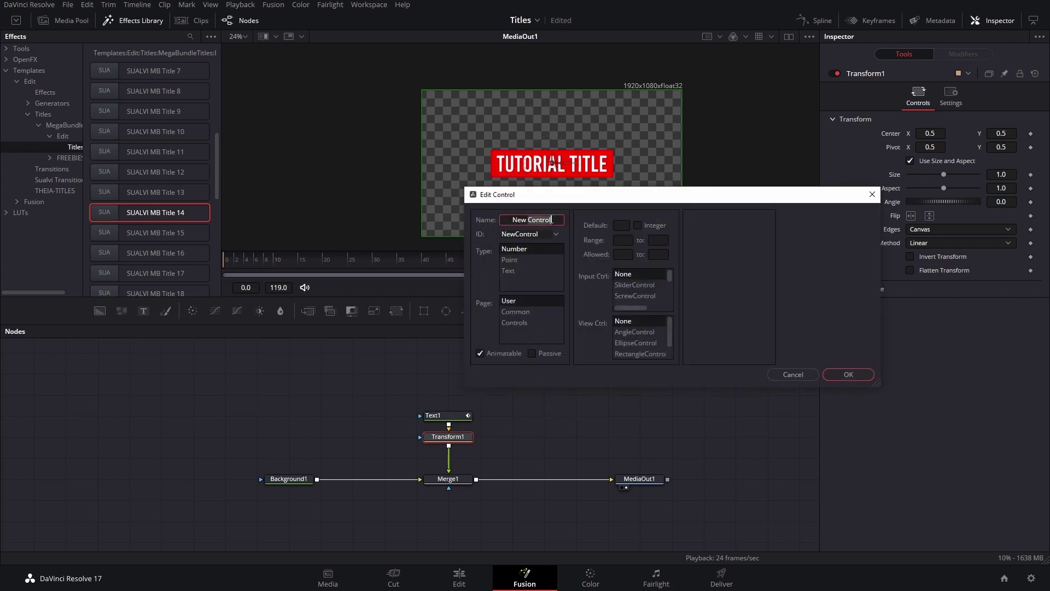
text(Label)
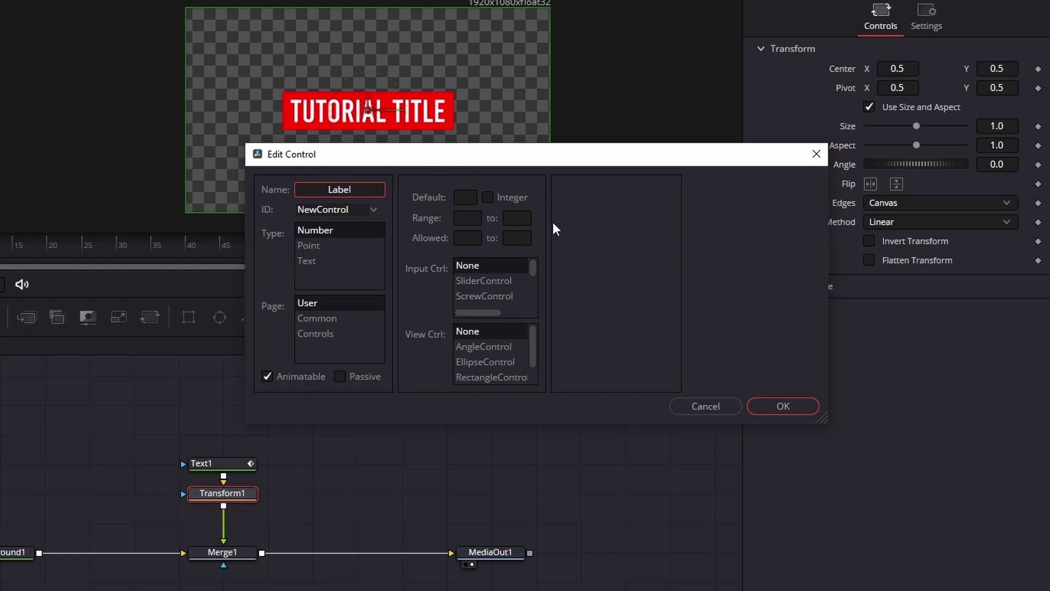
click(267, 377)
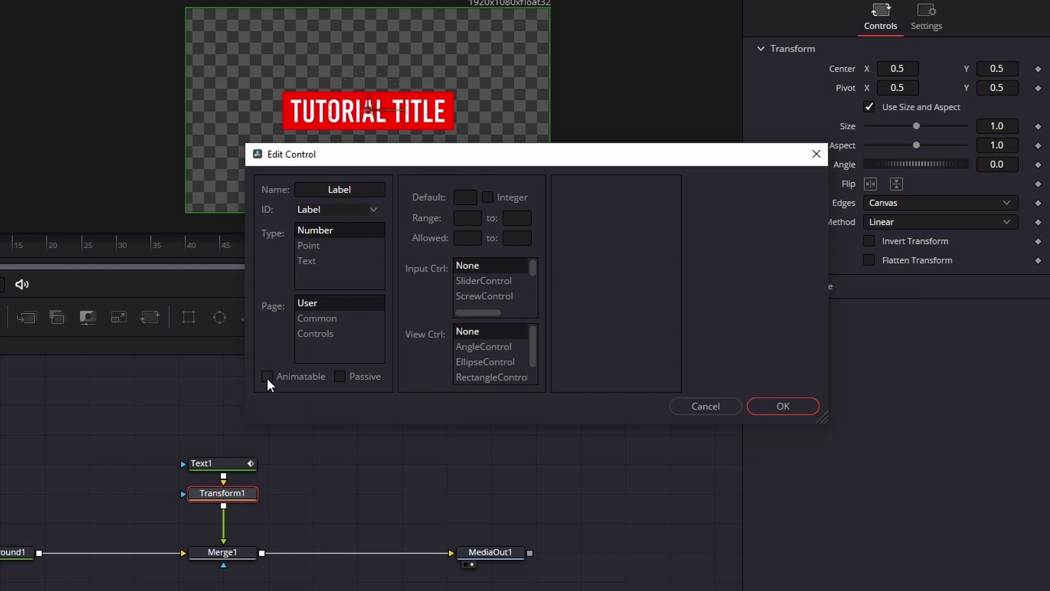
click(326, 335)
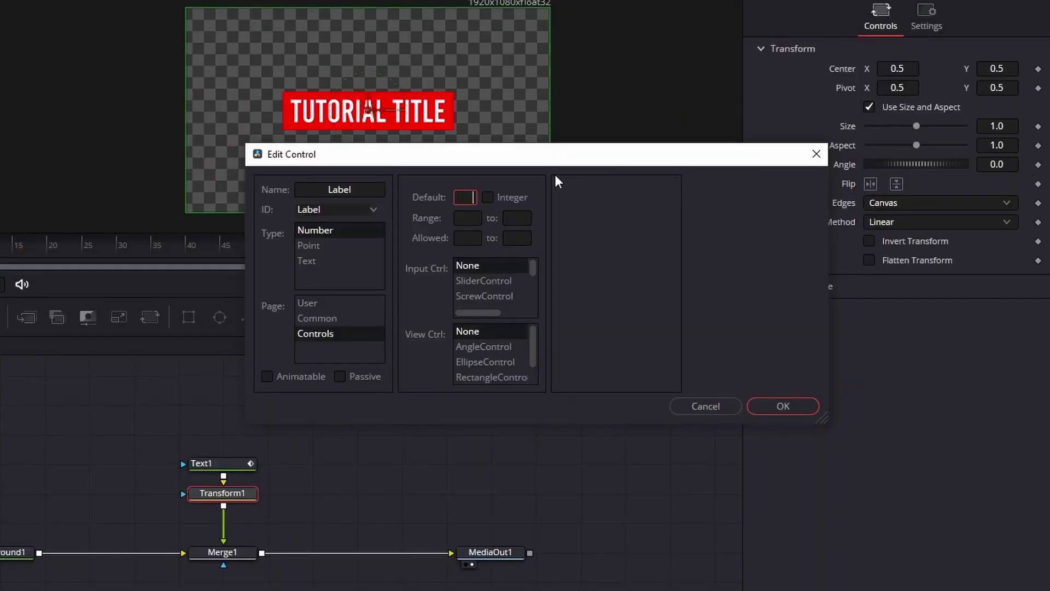
- Give the Label control a default of 0, a range of 0 to 1 and the LabelControl input type
click(468, 219)
click(528, 219)
text(1)
scroll(514, 264, down, 2)
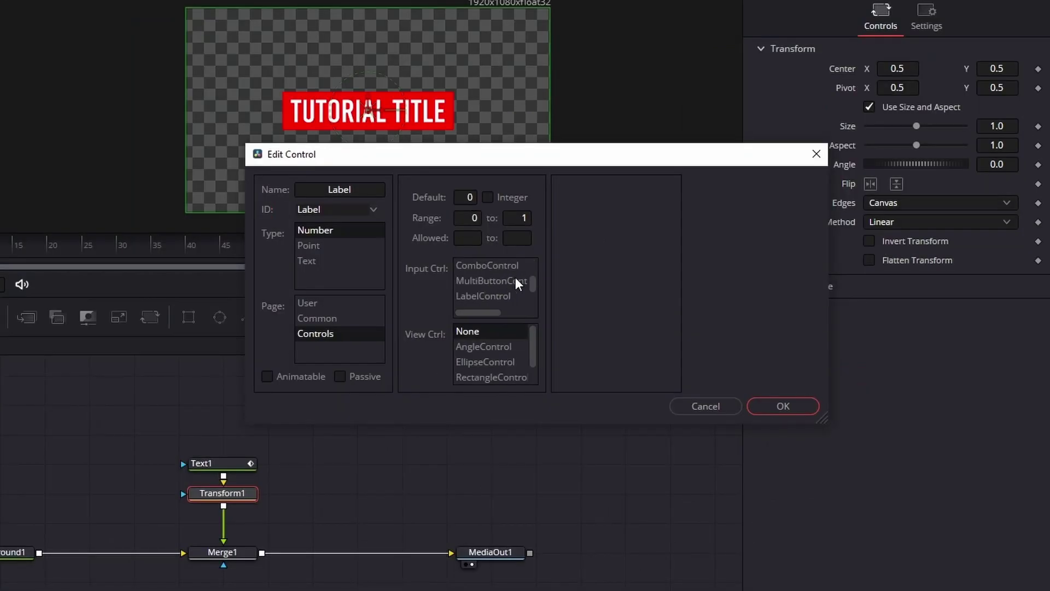
click(493, 293)
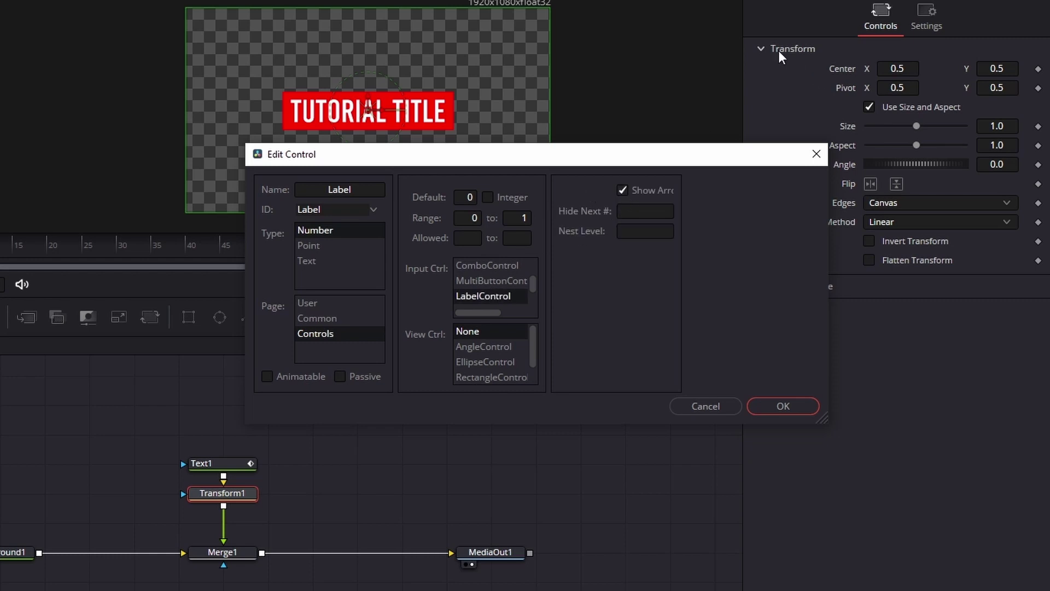
- Set the Label control's Hide Next # to 5 and Nest Level to 5, and accept the new control
click(639, 212)
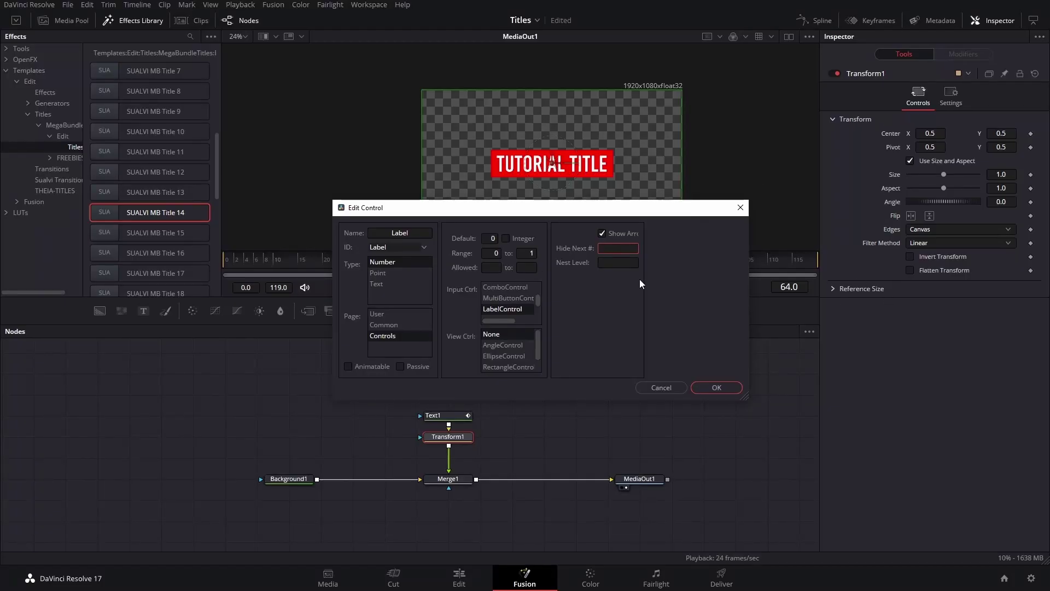
text(5)
click(632, 263)
text(5)
click(721, 388)
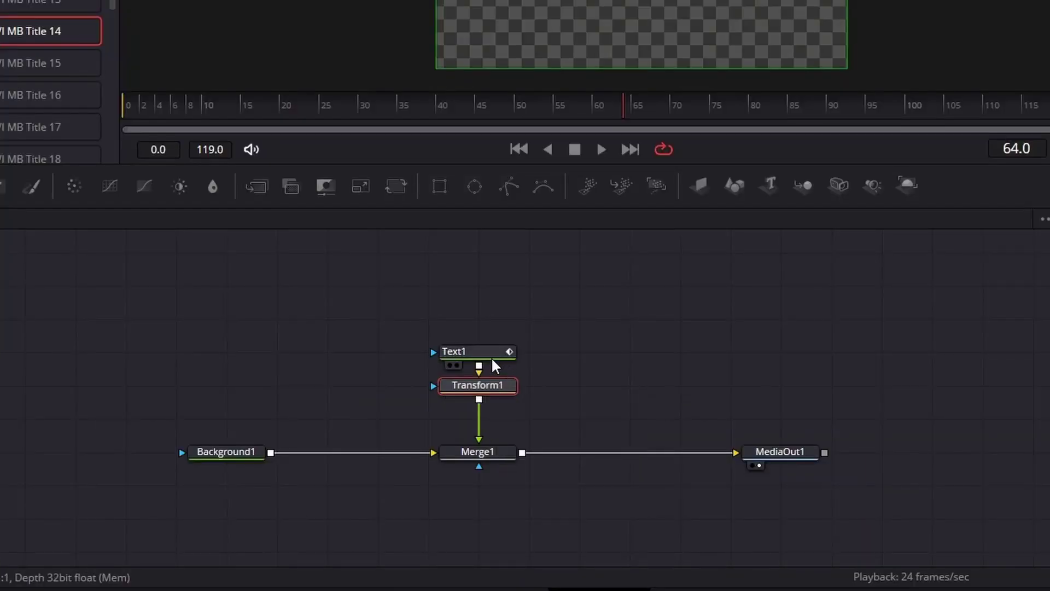
- Create a macro from all nodes of the composition and name it TUTORIAL MACRO
click(492, 360)
drag(142, 307, 977, 509)
right_click(481, 352)
mouse_move(550, 70)
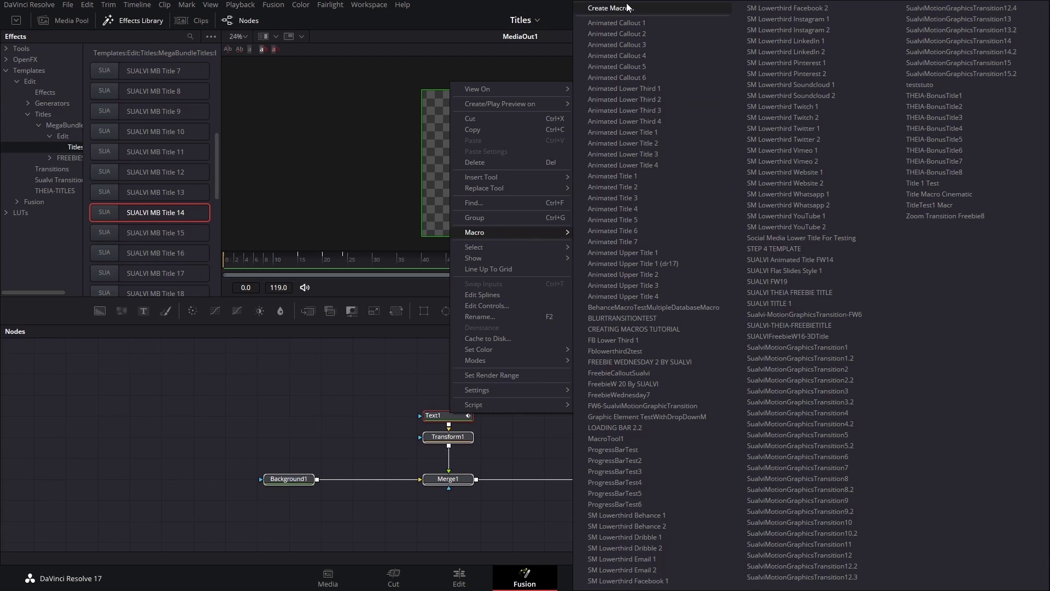
click(611, 9)
double_click(282, 76)
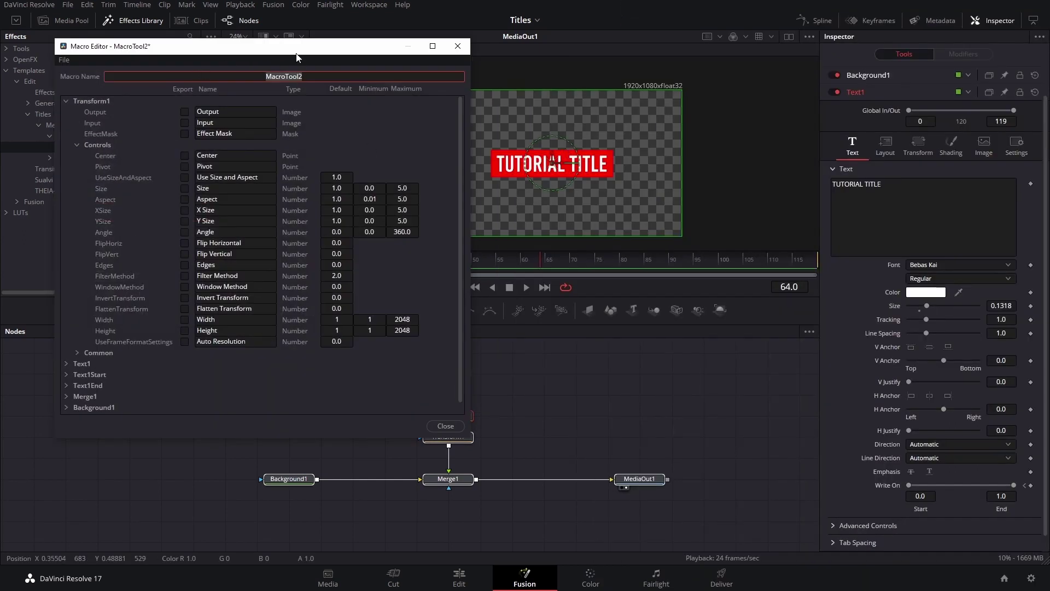
drag(301, 53, 585, 55)
text(TUTORIAL MACRO)
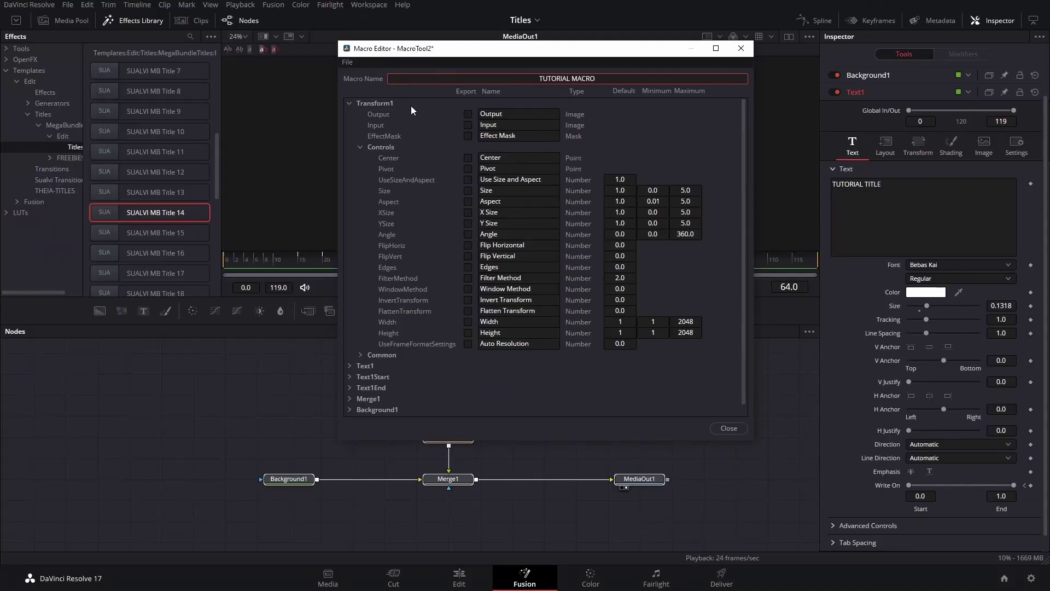
- Export Transform1's Center parameter in the macro and rename it Position
click(468, 157)
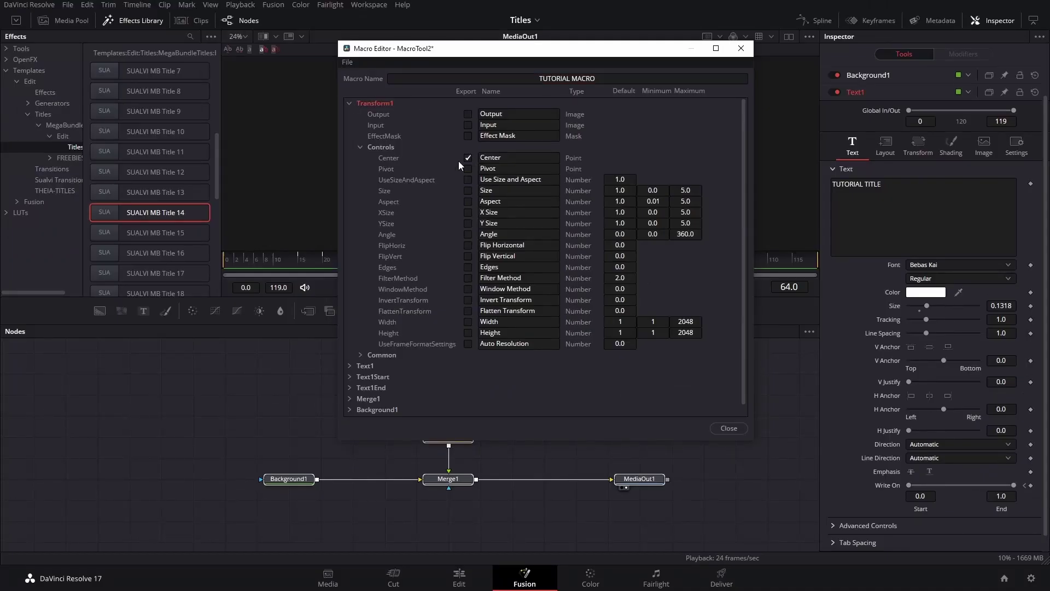
click(508, 156)
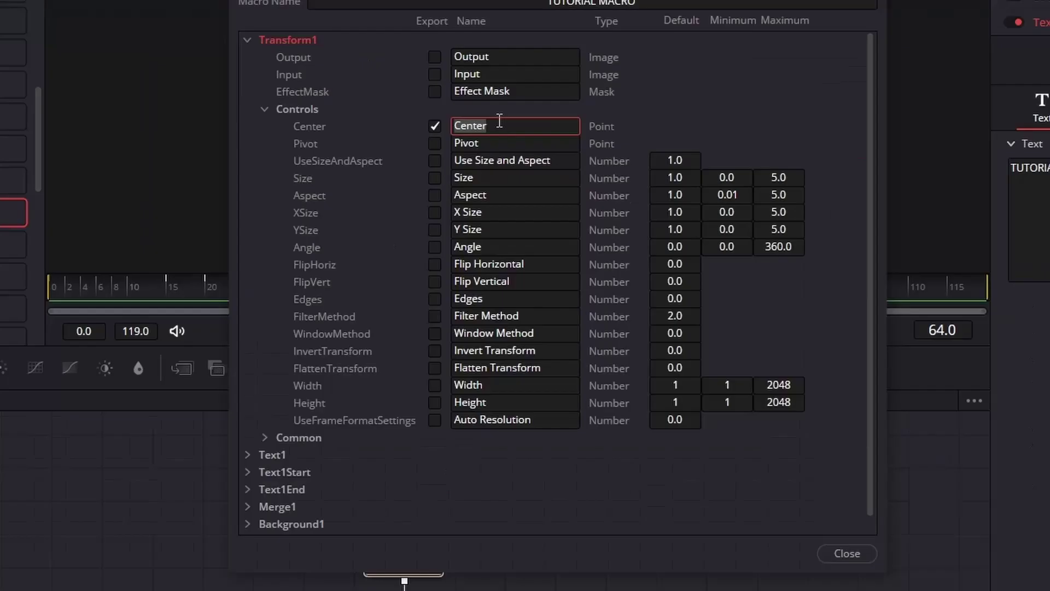
text(p)
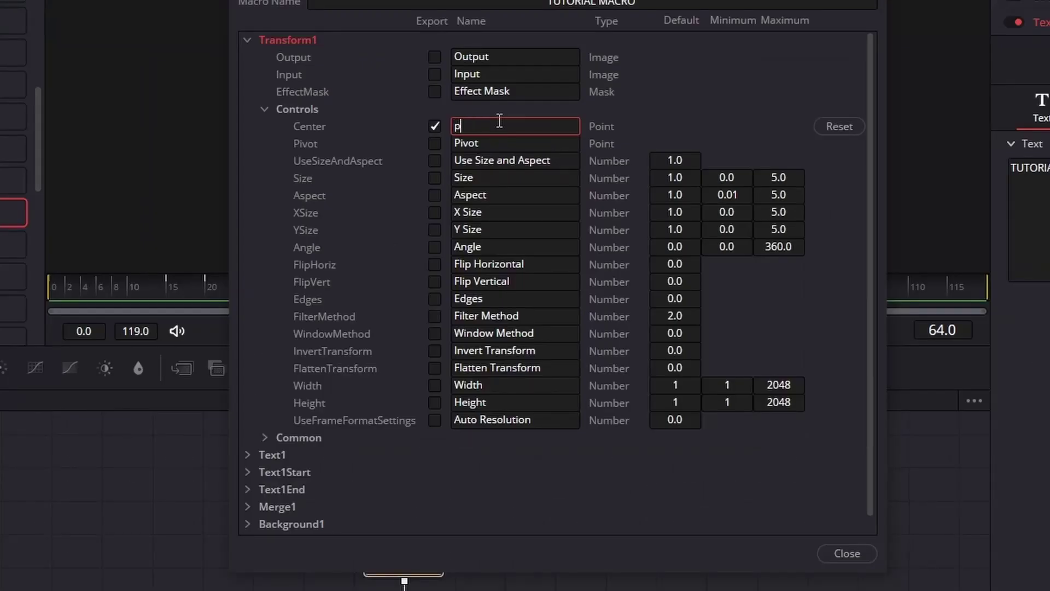
key(BackSpace)
text(Position)
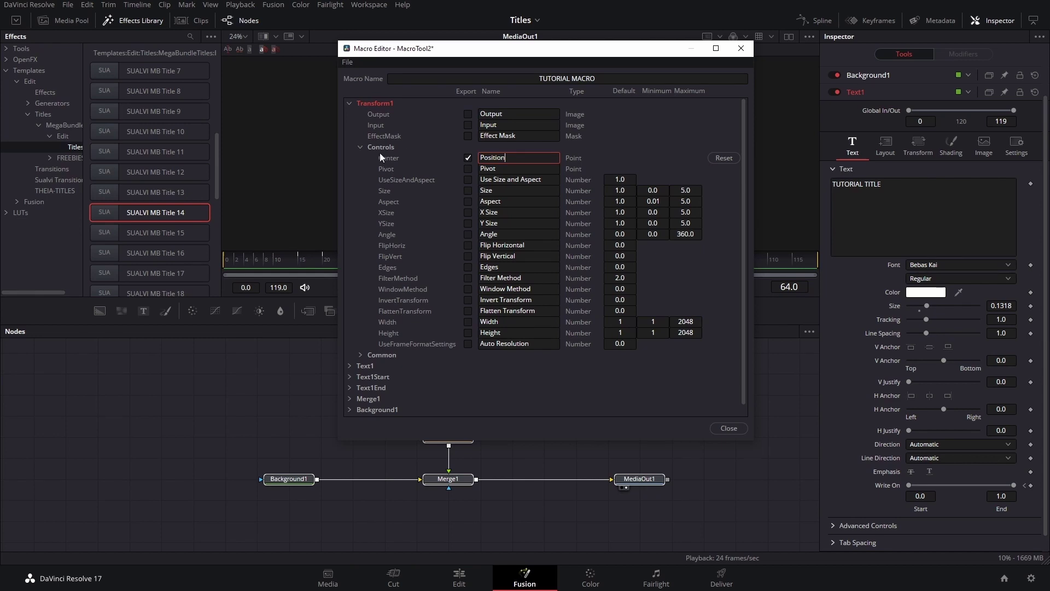
- Export Text1's styled text, font, style, red, green, blue and alpha color, size and character spacing parameters in the macro
click(349, 103)
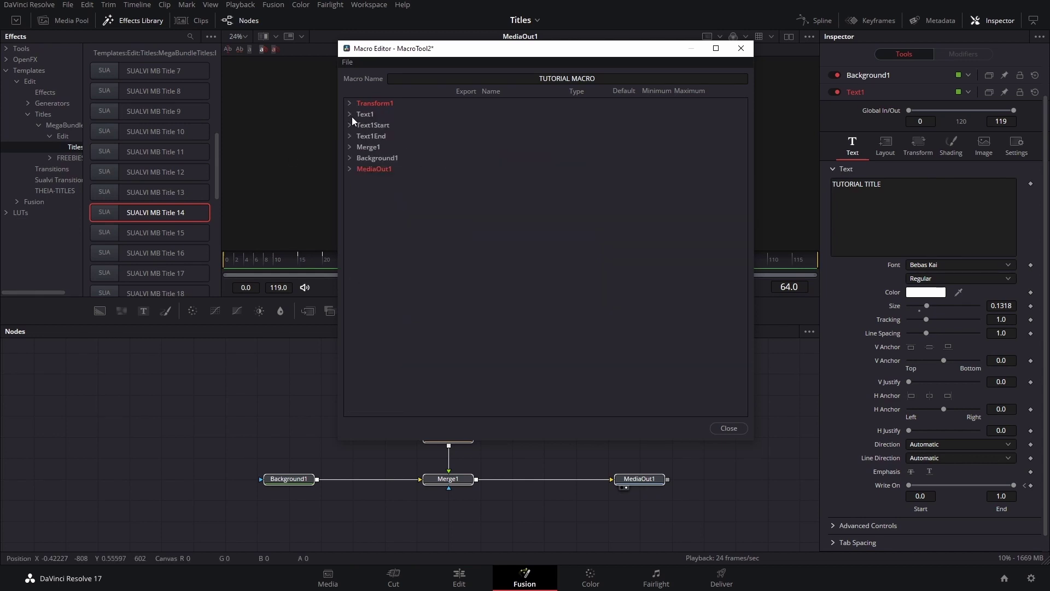
click(351, 116)
click(359, 169)
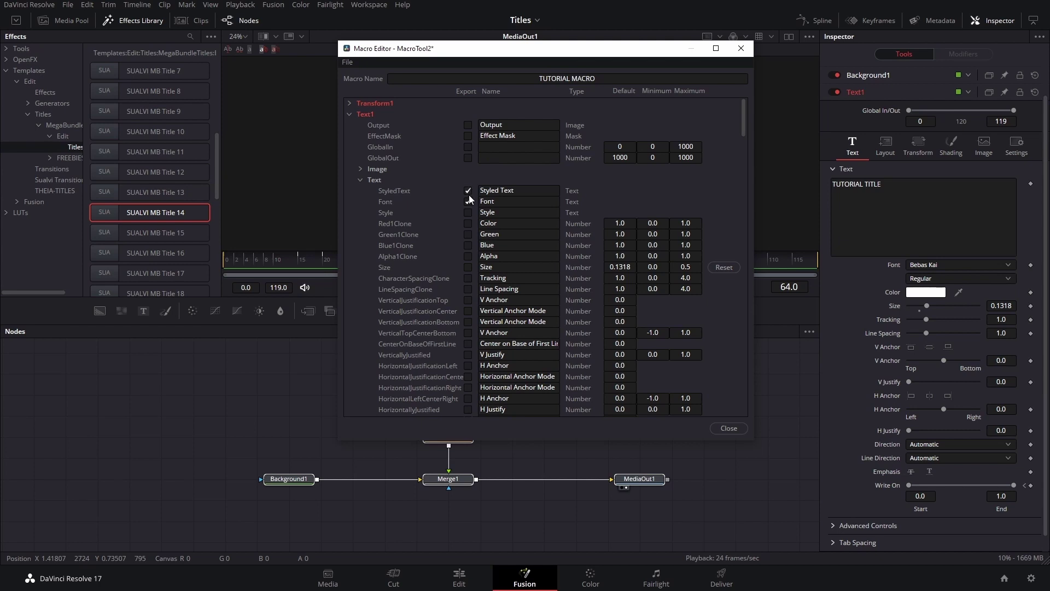
click(467, 278)
scroll(467, 288, down, 5)
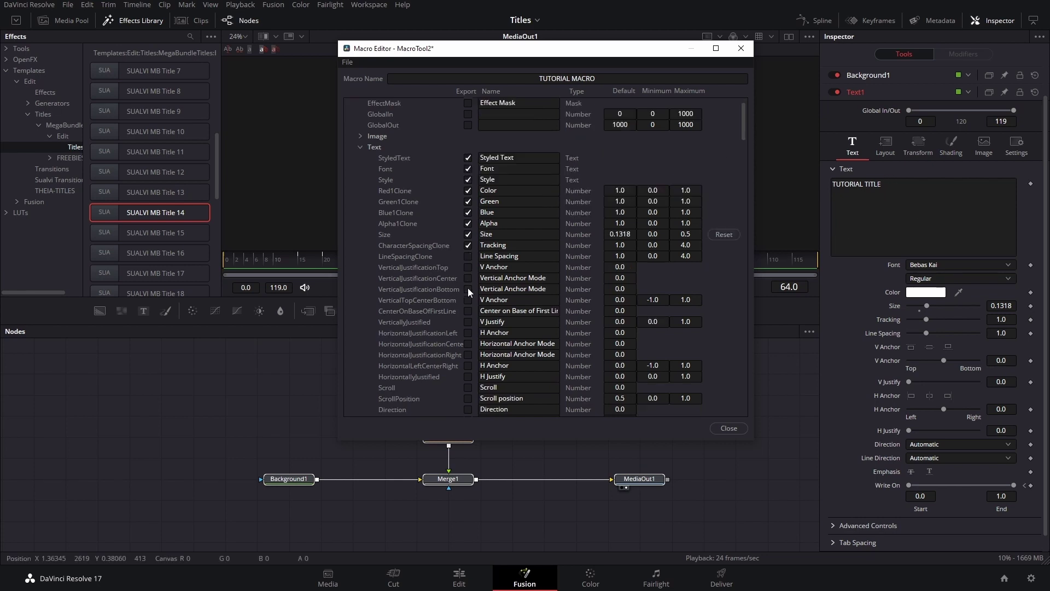
scroll(497, 217, up, 3)
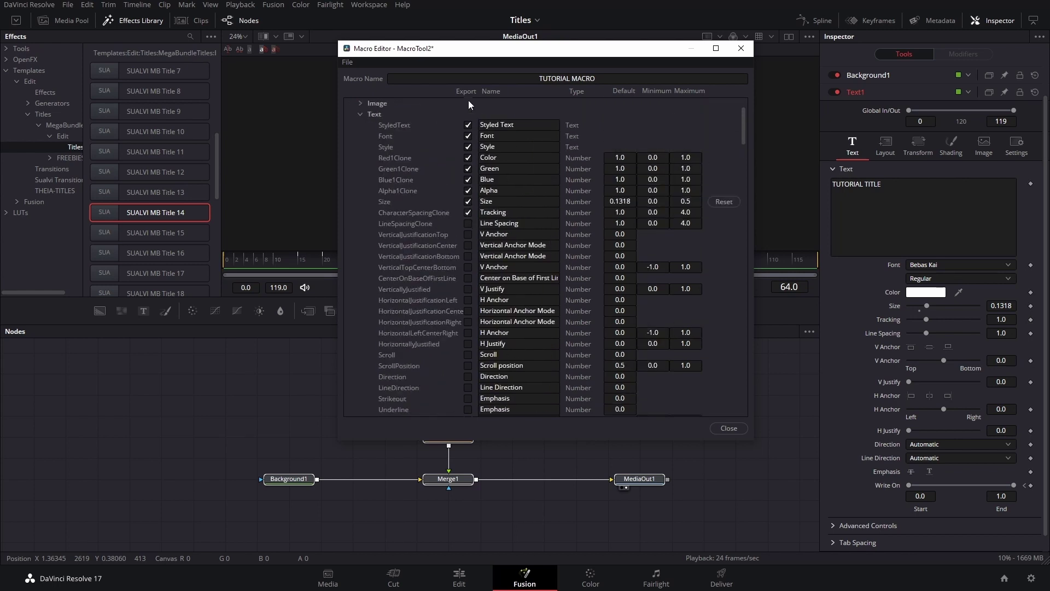
scroll(503, 213, down, 2)
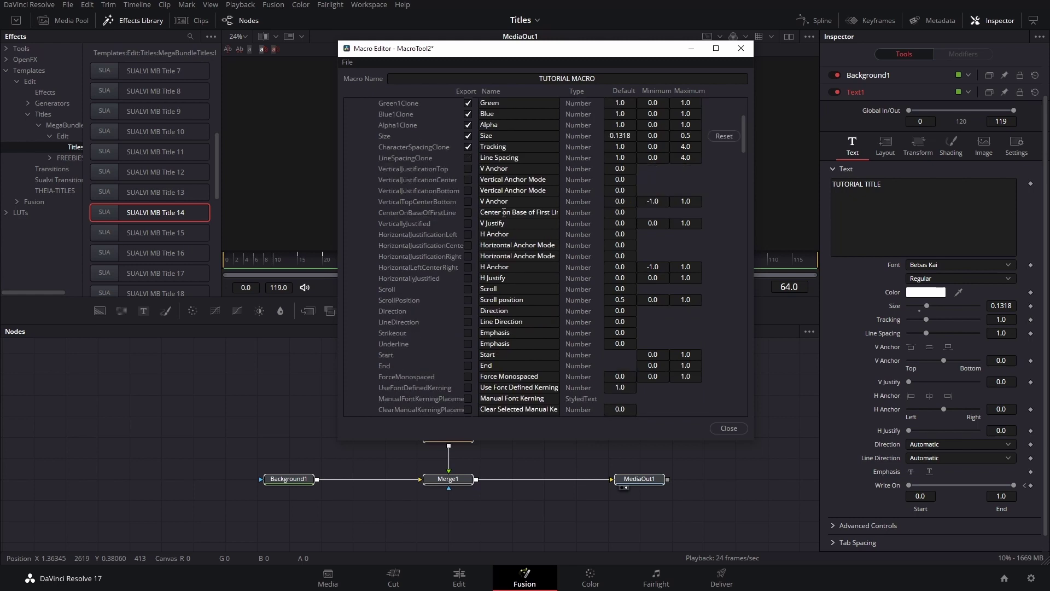
- Collapse Text1's Text, Layout and Transform groups in the Macro Editor and move its window clear of the title preview
scroll(503, 213, down, 2)
scroll(503, 213, up, 6)
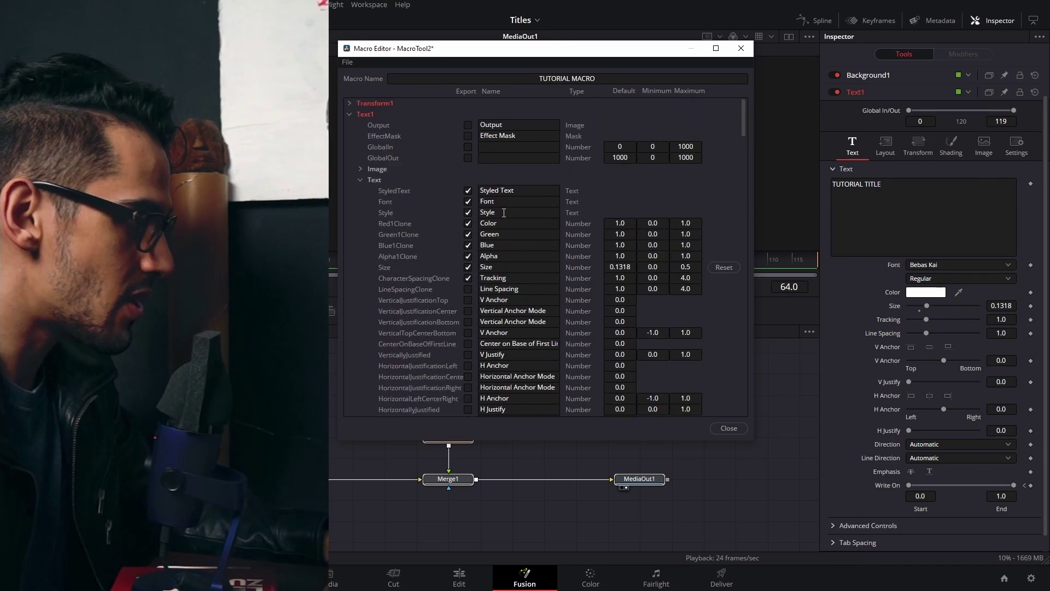
click(360, 179)
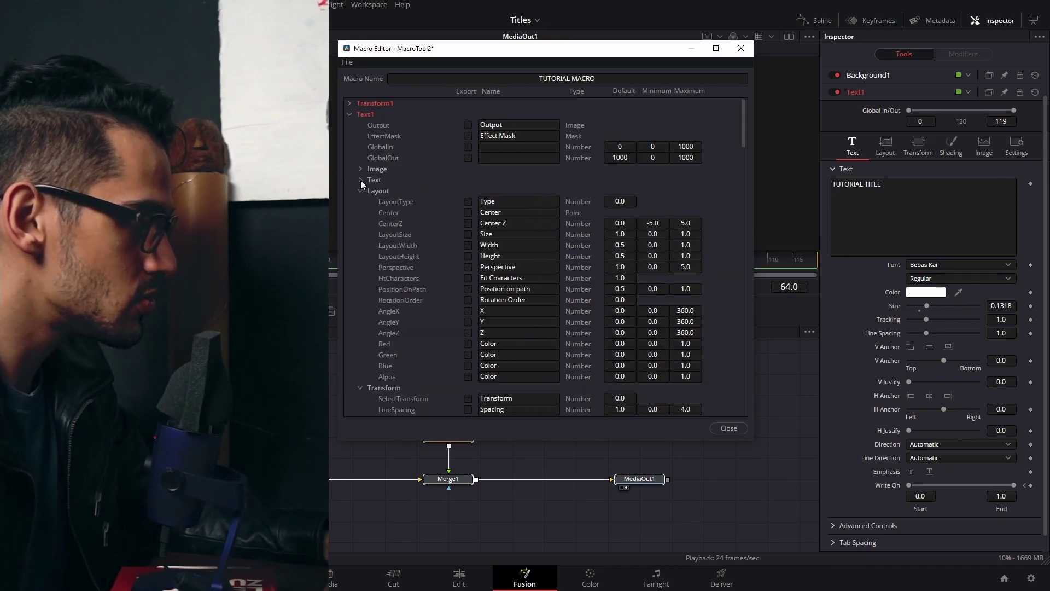
click(359, 191)
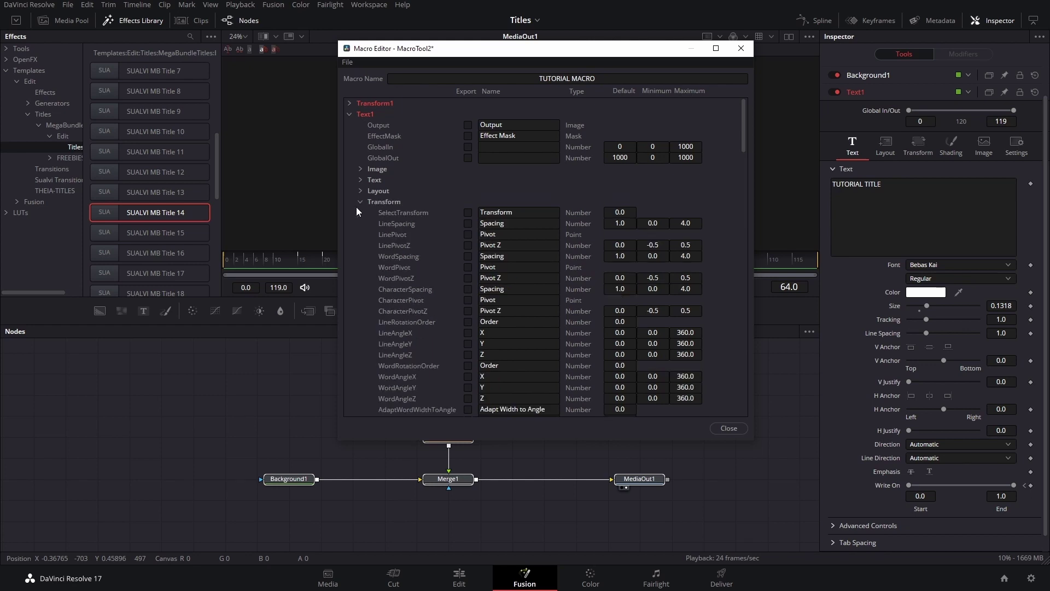
click(360, 202)
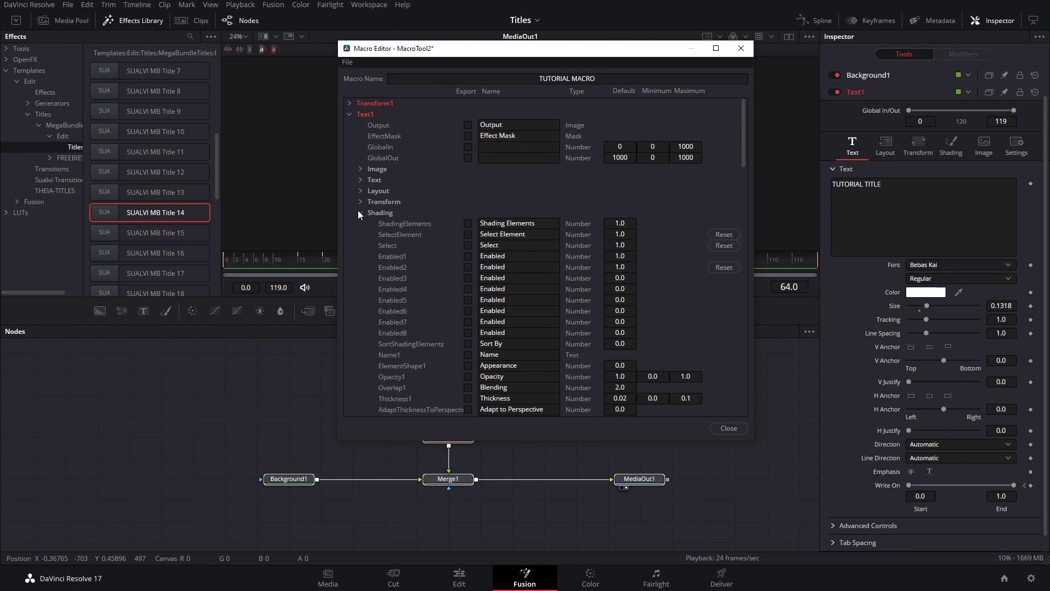
drag(457, 51, 212, 54)
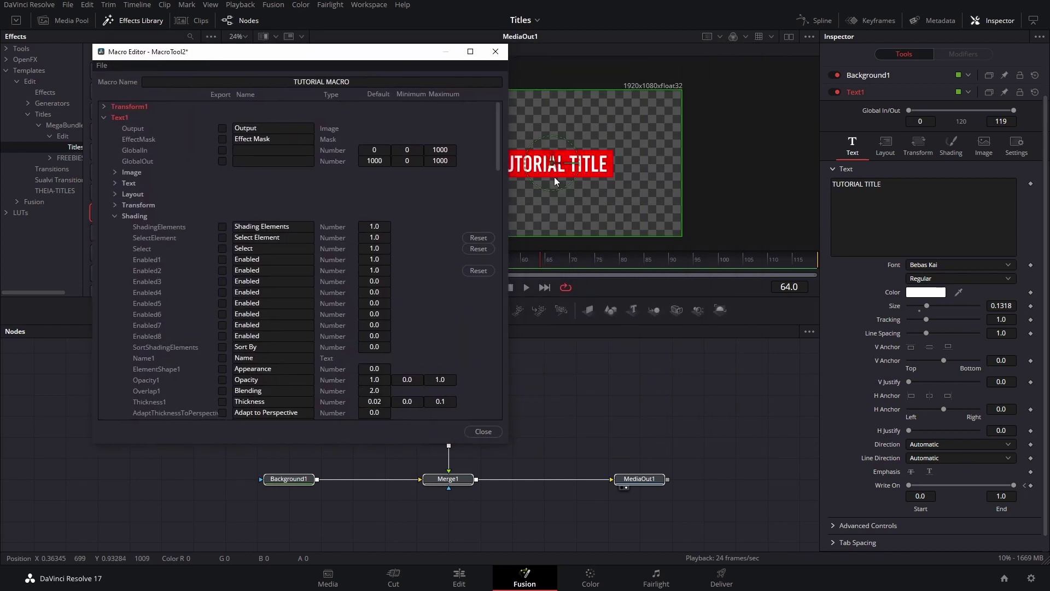
- Export the red, green, blue and alpha color parameters of Text1's second shading element in the macro
scroll(315, 260, down, 3)
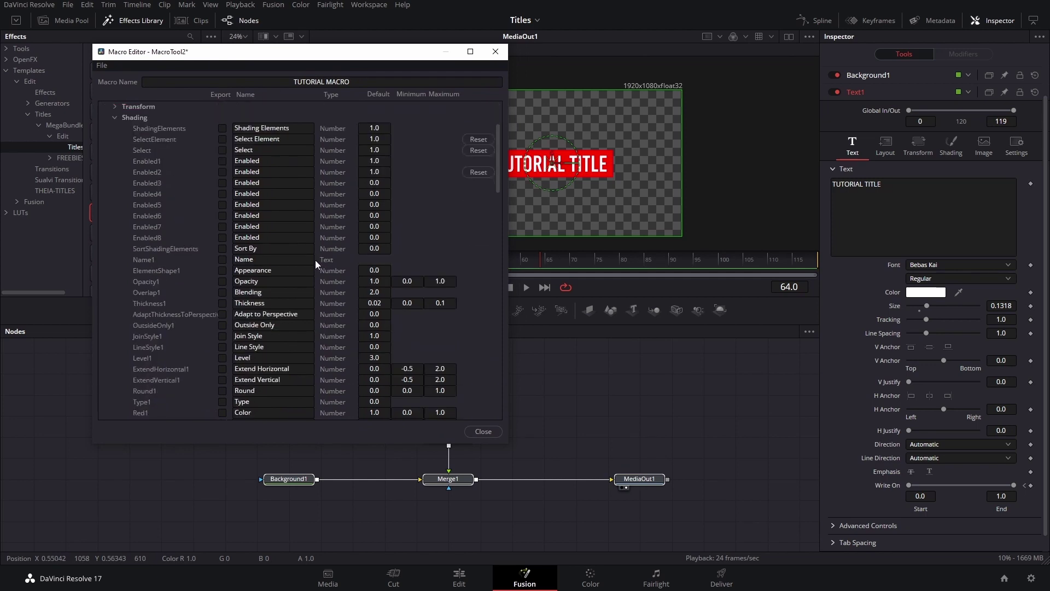
scroll(315, 261, down, 5)
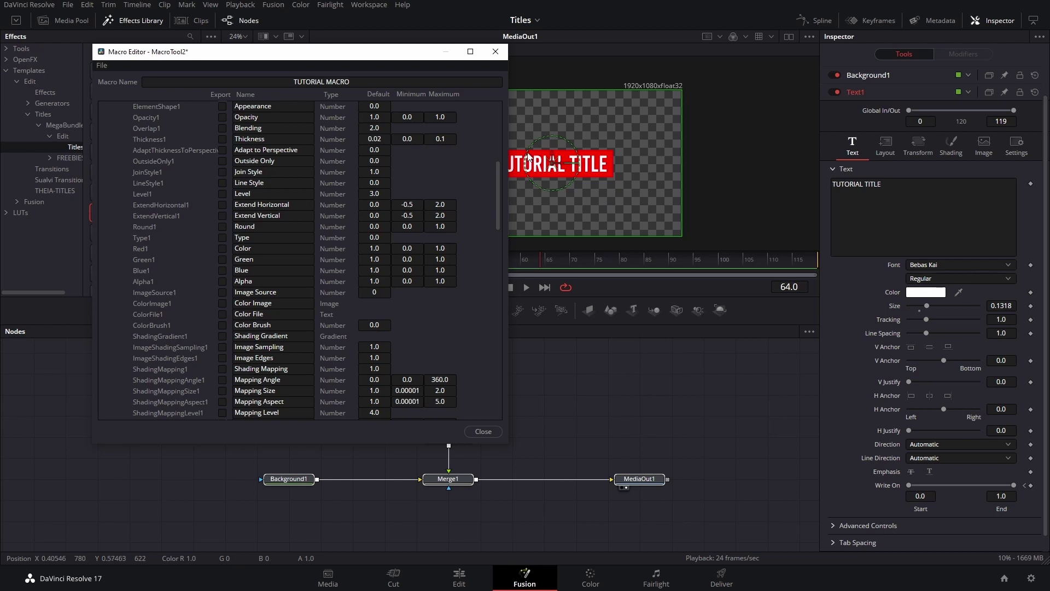
scroll(292, 297, down, 10)
scroll(293, 297, down, 8)
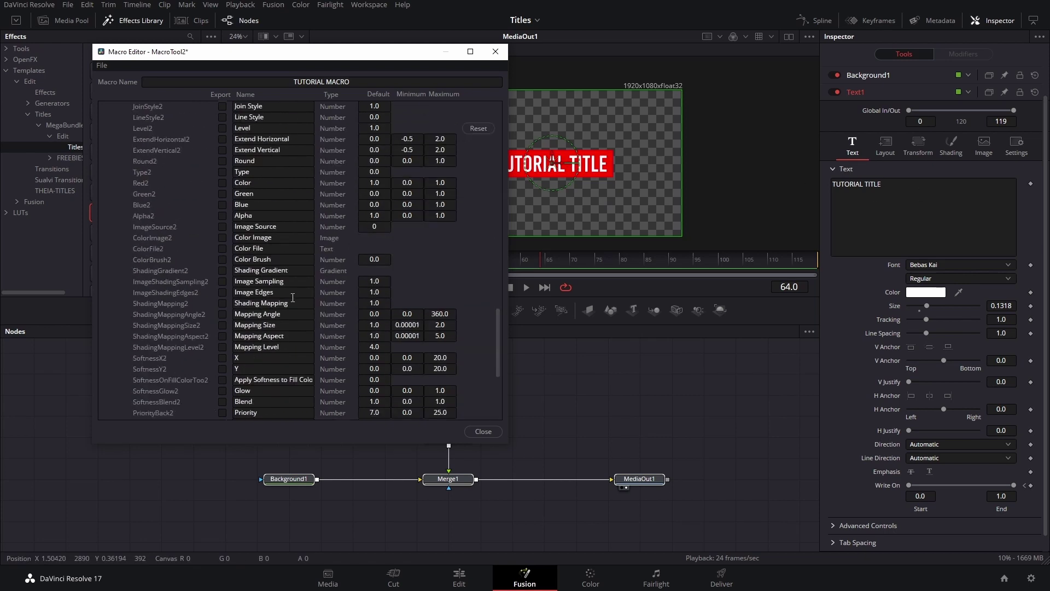
click(939, 151)
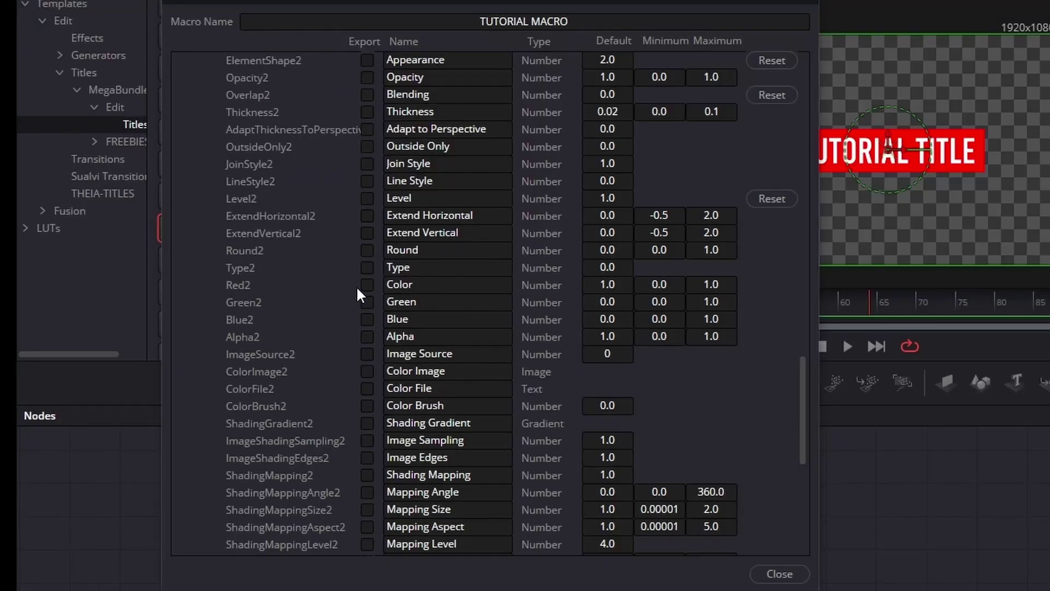
click(367, 285)
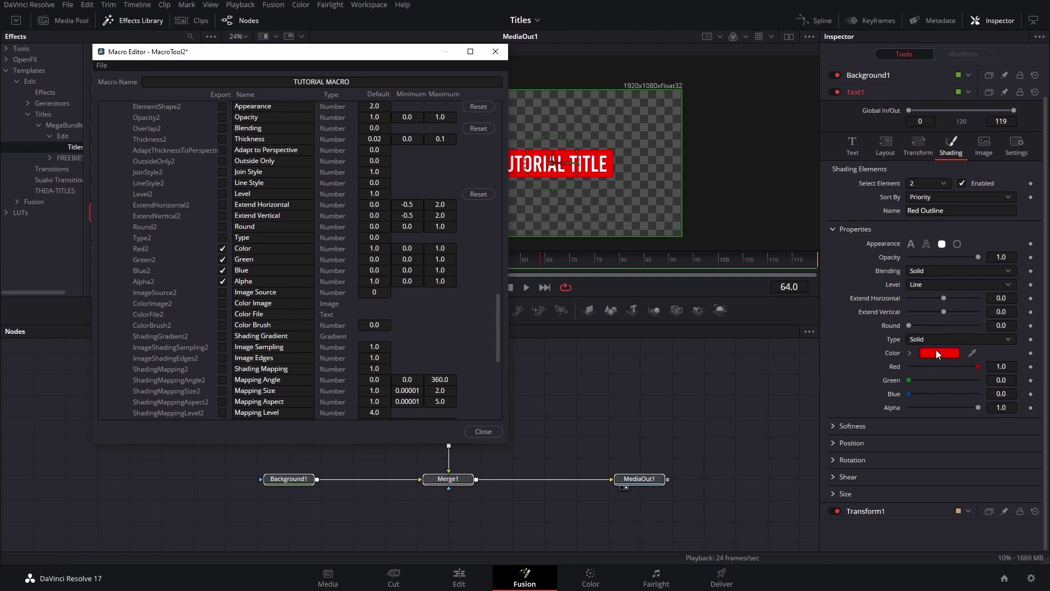
- Collapse Text1's Shading group and export its common Motion Blur, Quality, Shutter Angle, Center Bias and Sample Spread parameters
scroll(146, 189, up, 20)
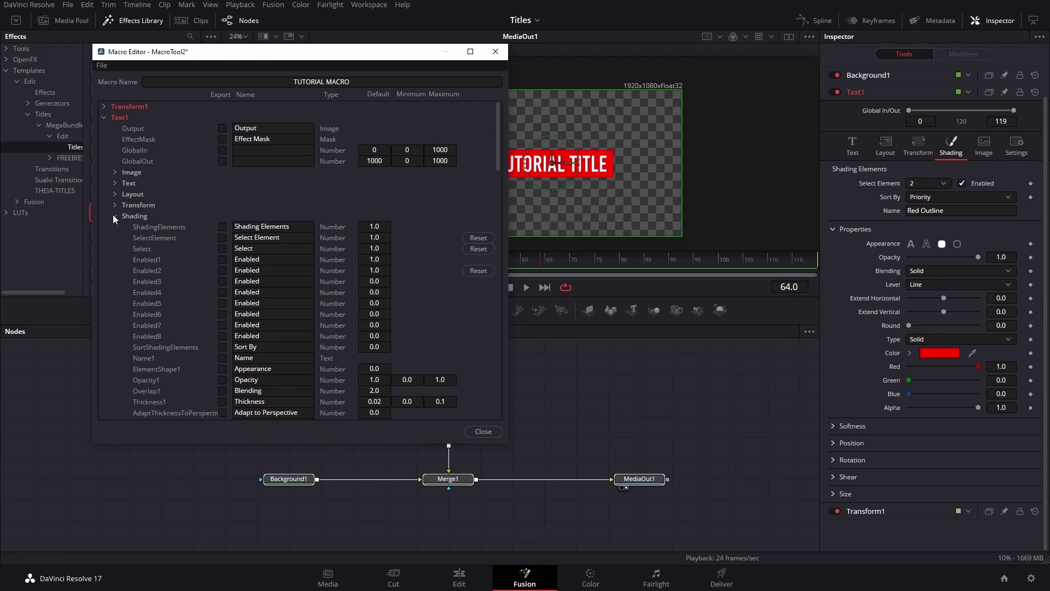
click(114, 216)
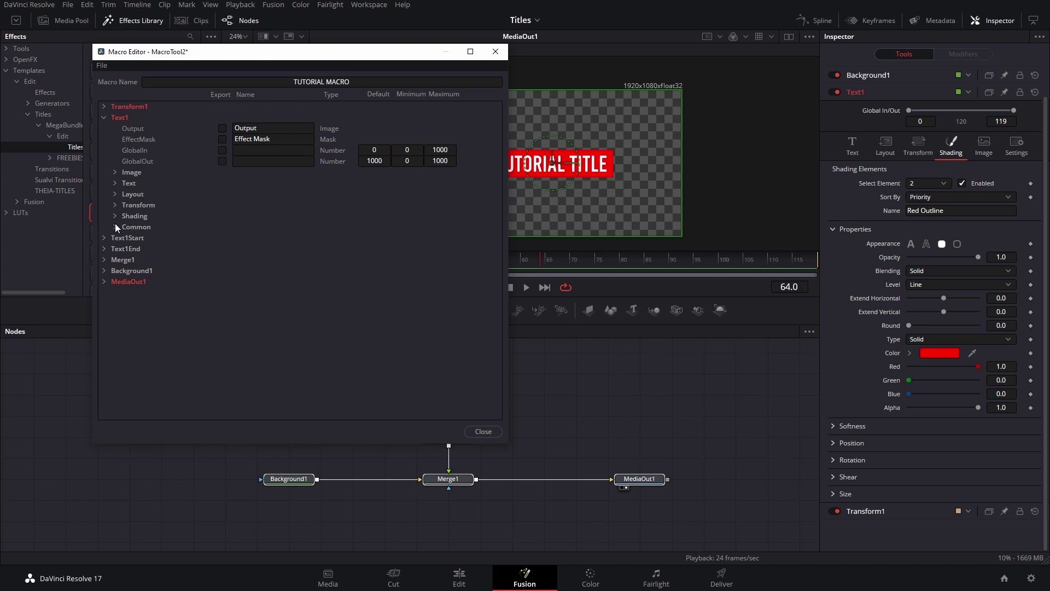
click(115, 224)
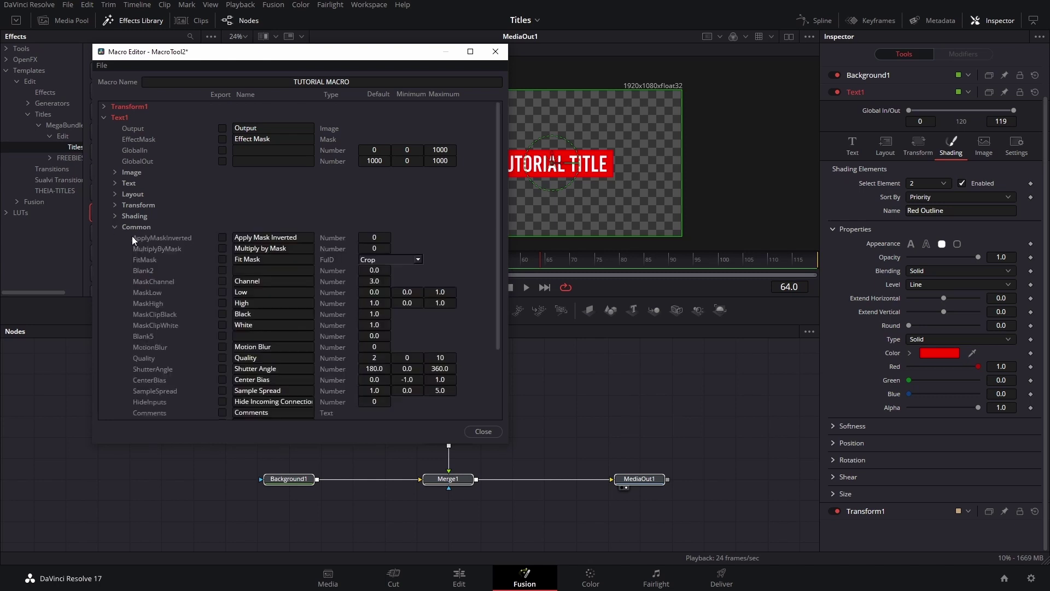
scroll(213, 267, down, 4)
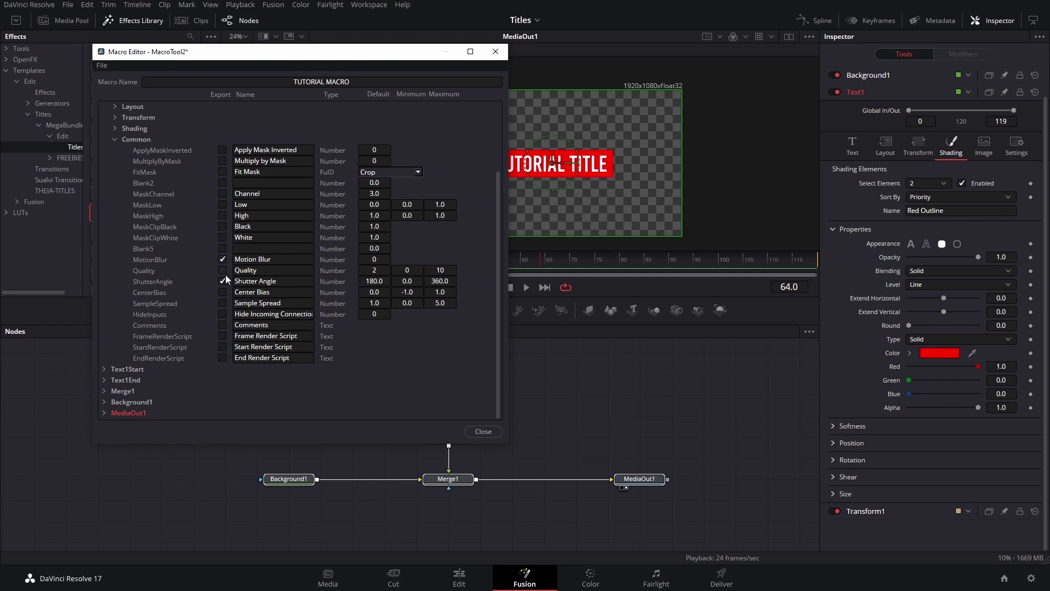
click(222, 291)
click(222, 303)
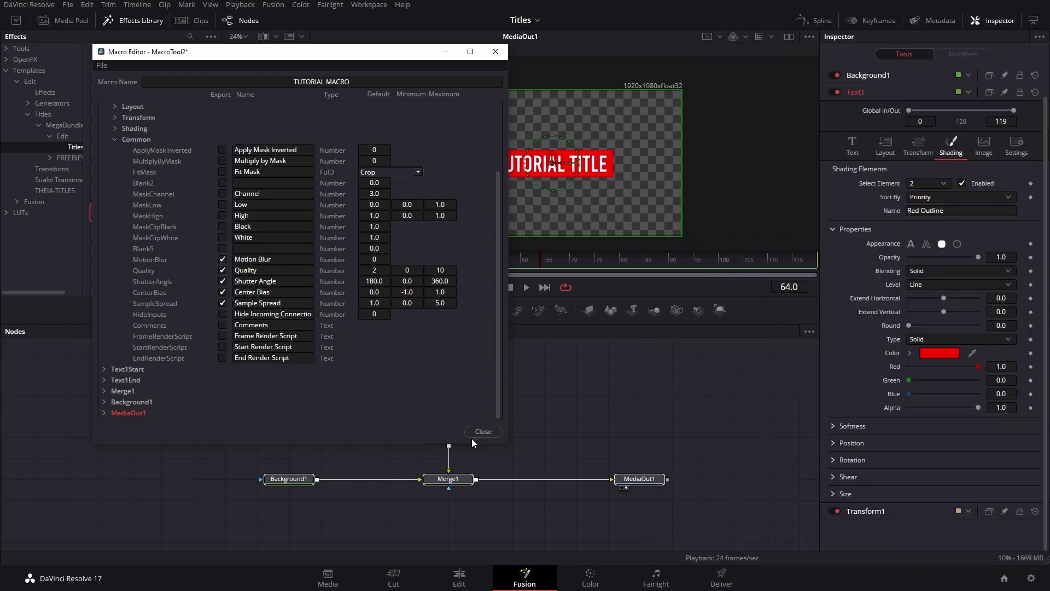
- Close the Macro Editor and save the macro as SUALVI Hexagon Style 2 in the MegaBundleTitles Titles folder
click(475, 433)
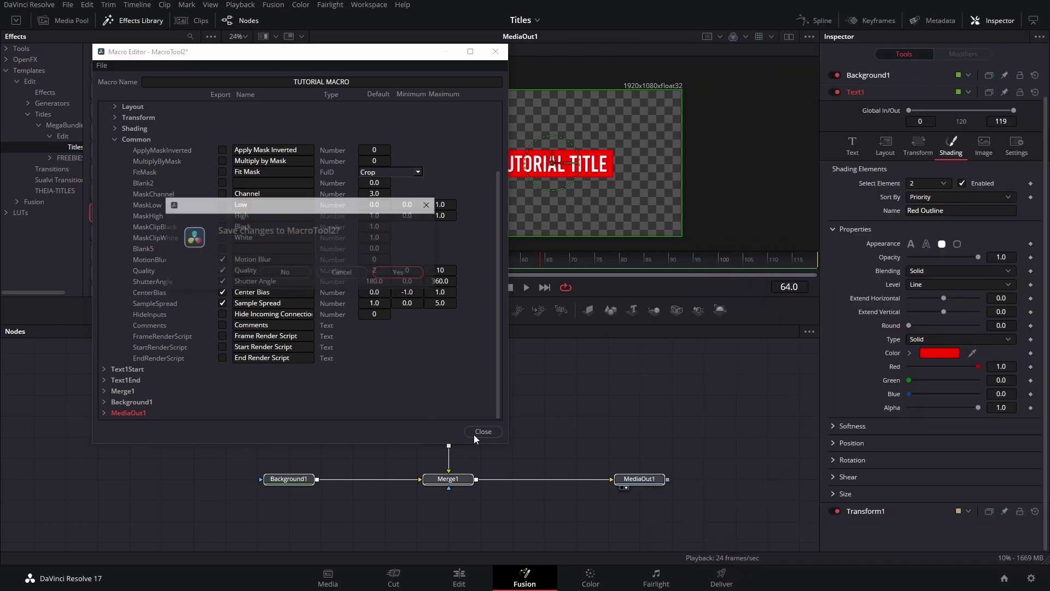
click(400, 272)
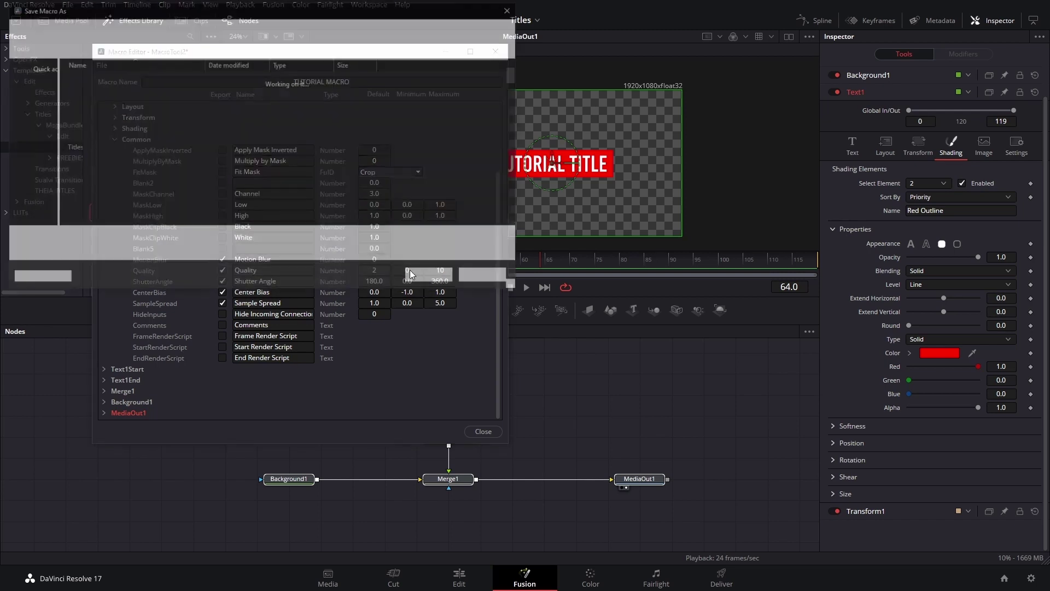
click(12, 188)
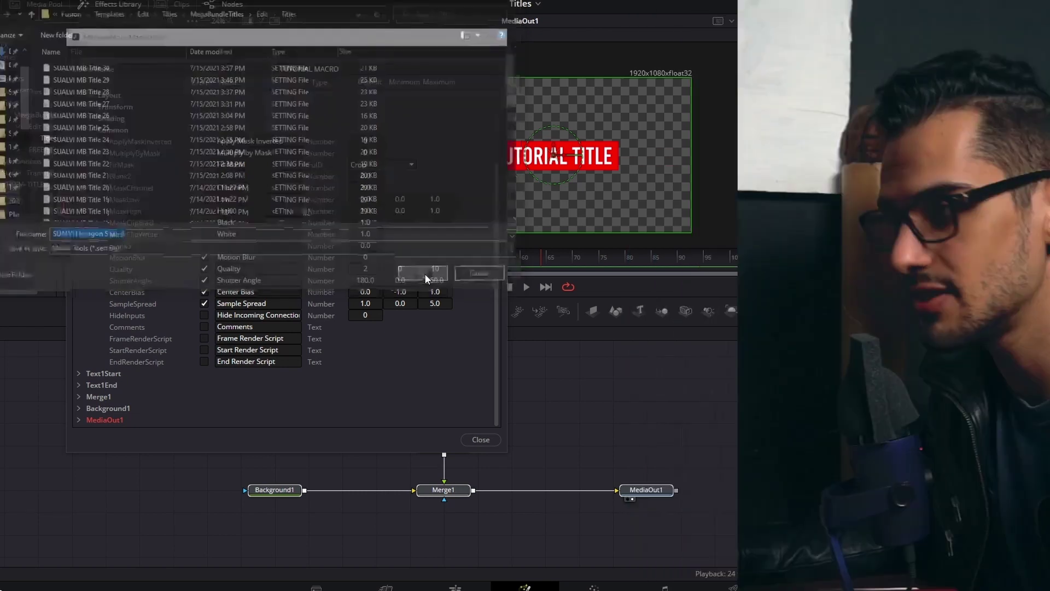
click(427, 276)
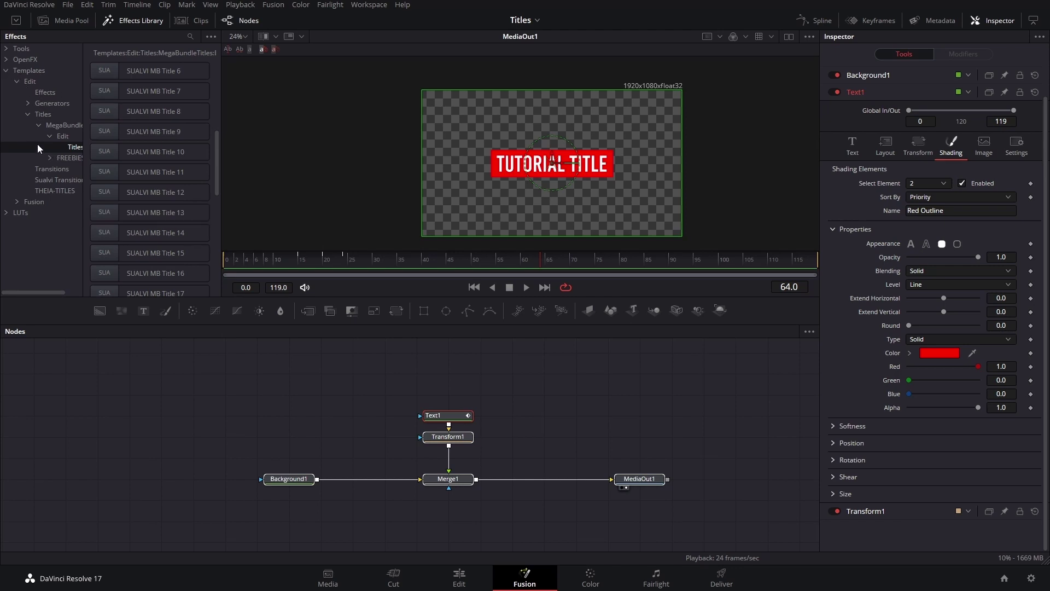
- Rename the SUALVI Hexagon Style 2 setting file in the Titles folder as TUTOTIAL
scroll(151, 175, up, 5)
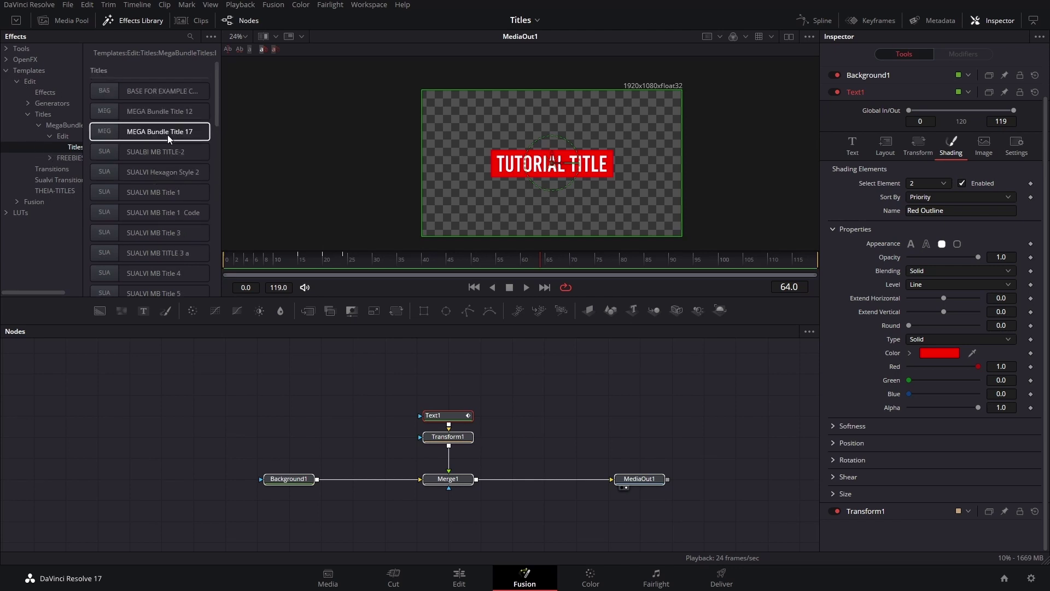
scroll(167, 135, down, 10)
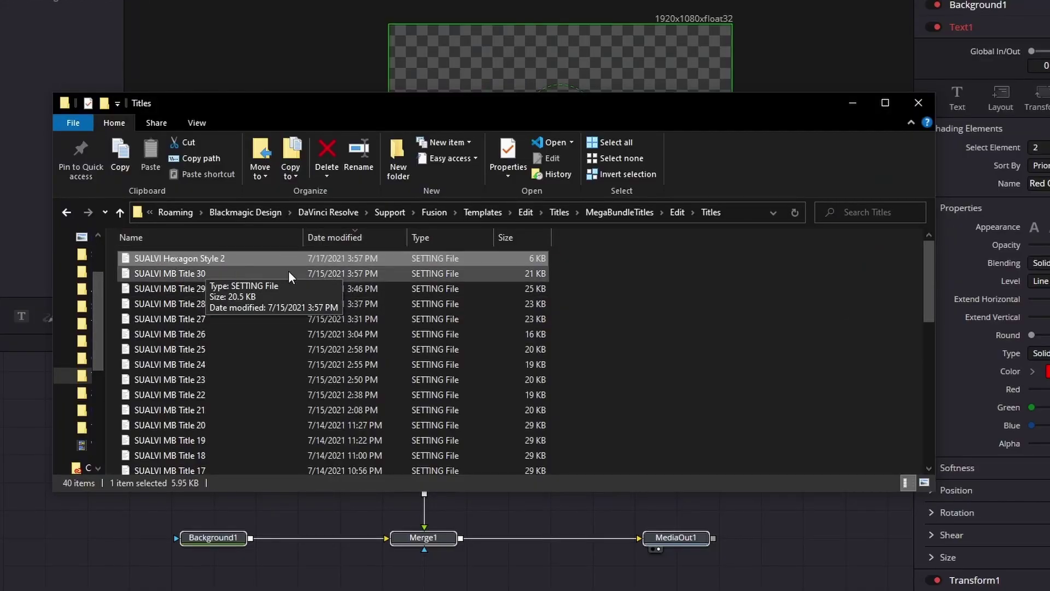
key(F2)
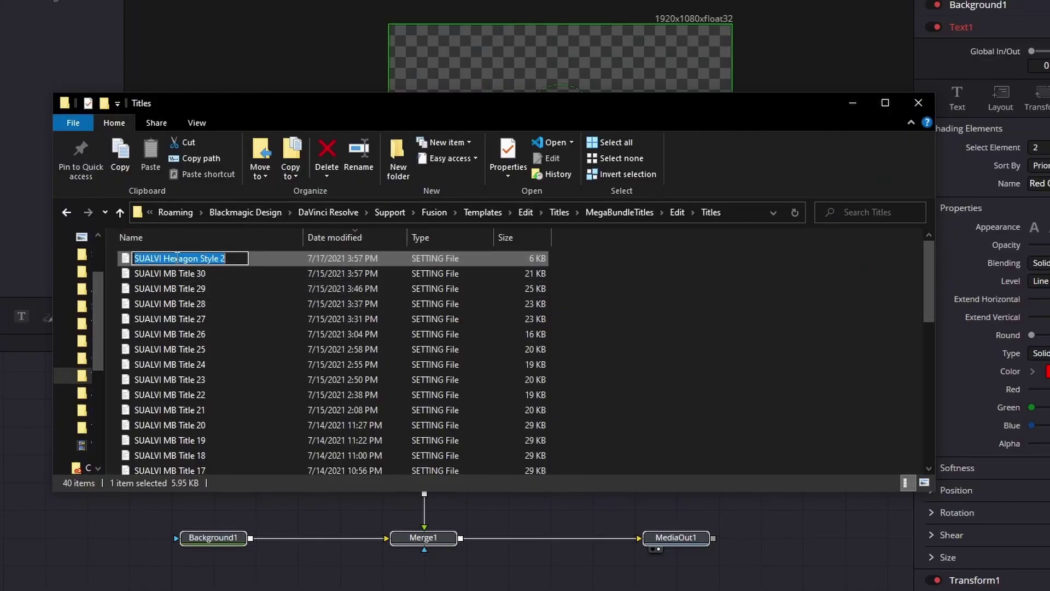
text(TUTOTIAL)
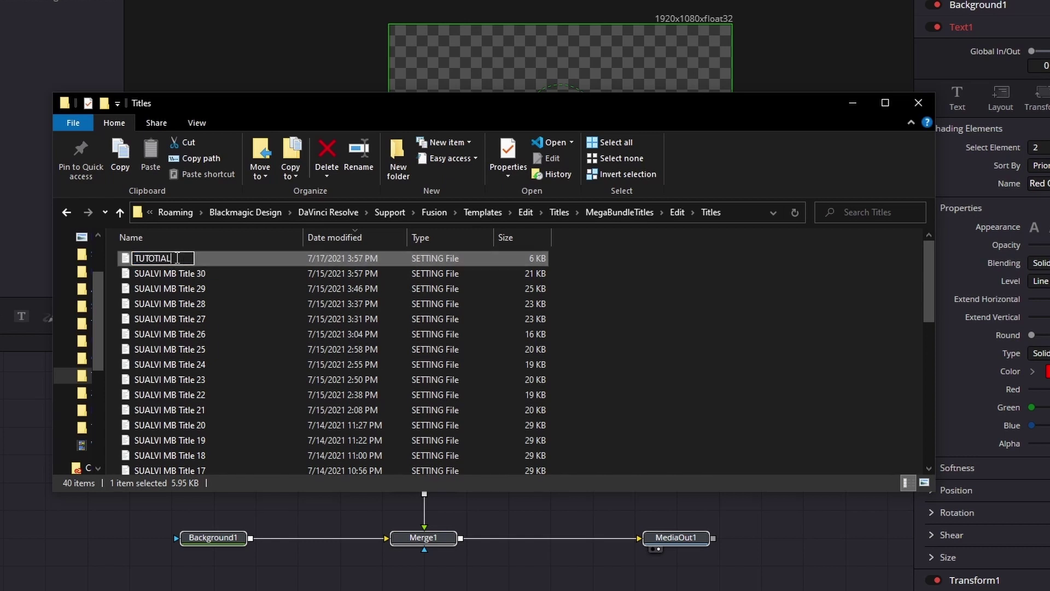
key(Return)
click(643, 301)
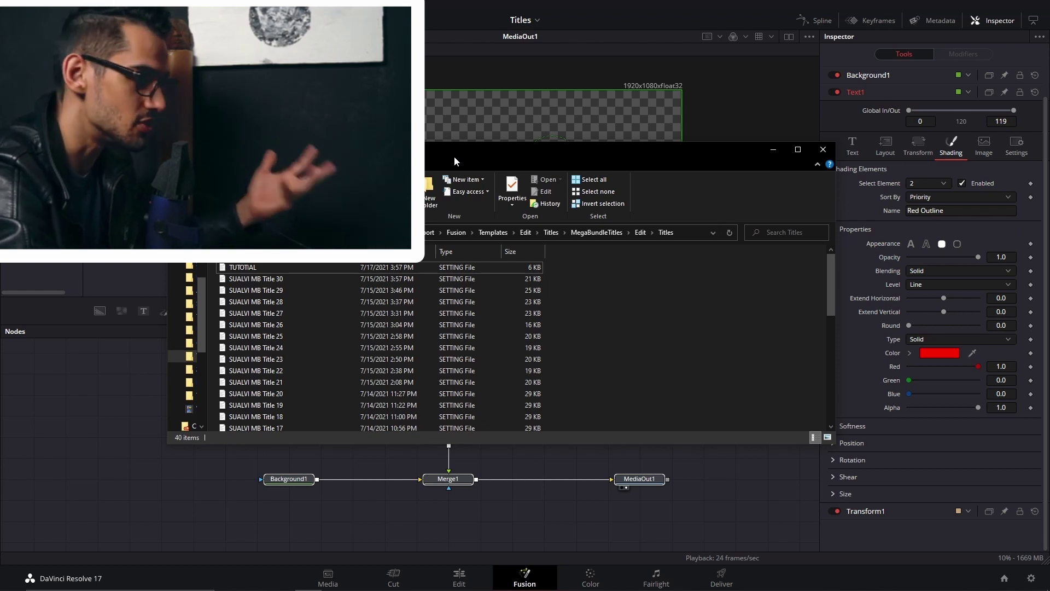
- Bring the TUTOTIAL setting file into the node graph above Text1 and select the resulting macro node
drag(447, 155, 739, 145)
drag(540, 255, 370, 372)
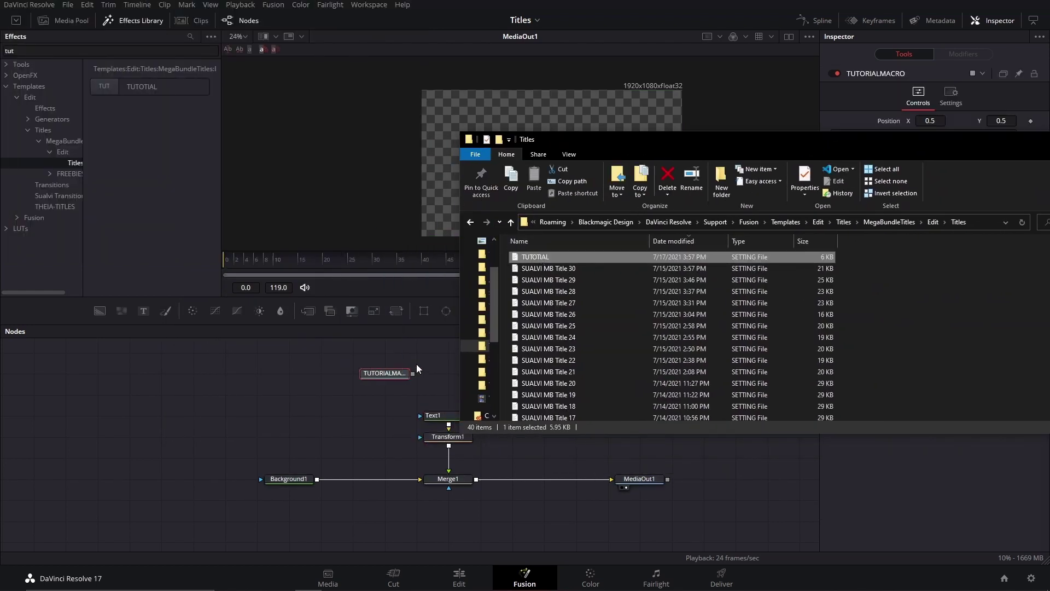
click(395, 367)
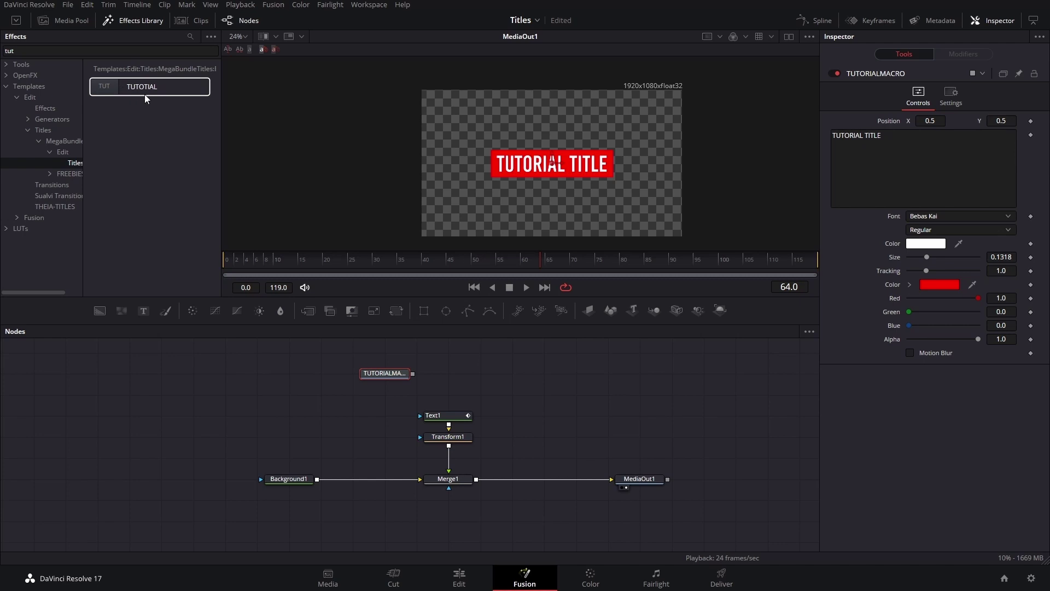
- Switch back to the Titles folder and open the TUTOTIAL setting file in Visual Studio Code
key(alt+Tab)
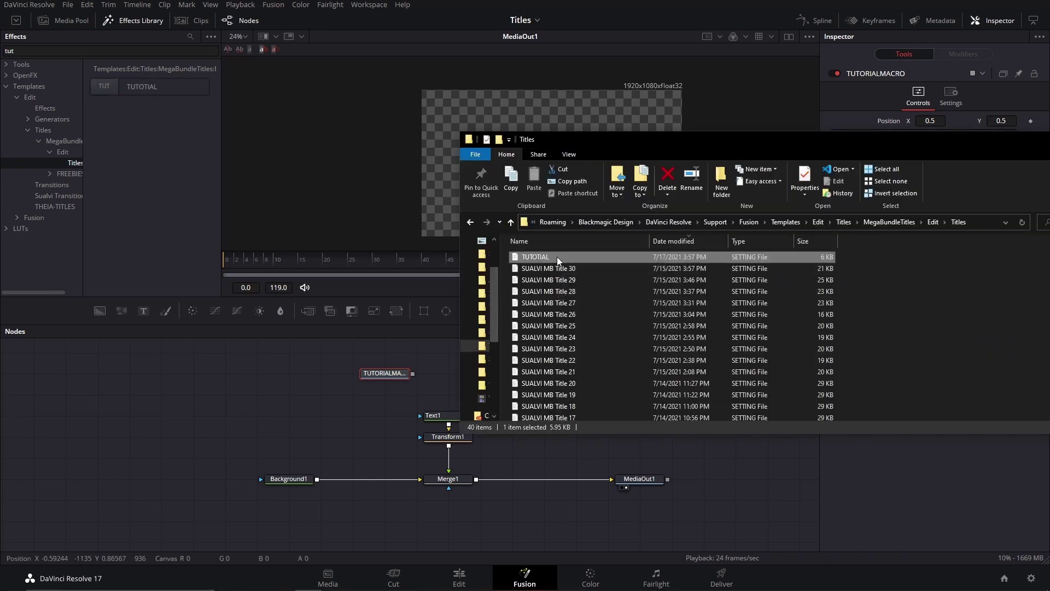
right_click(561, 255)
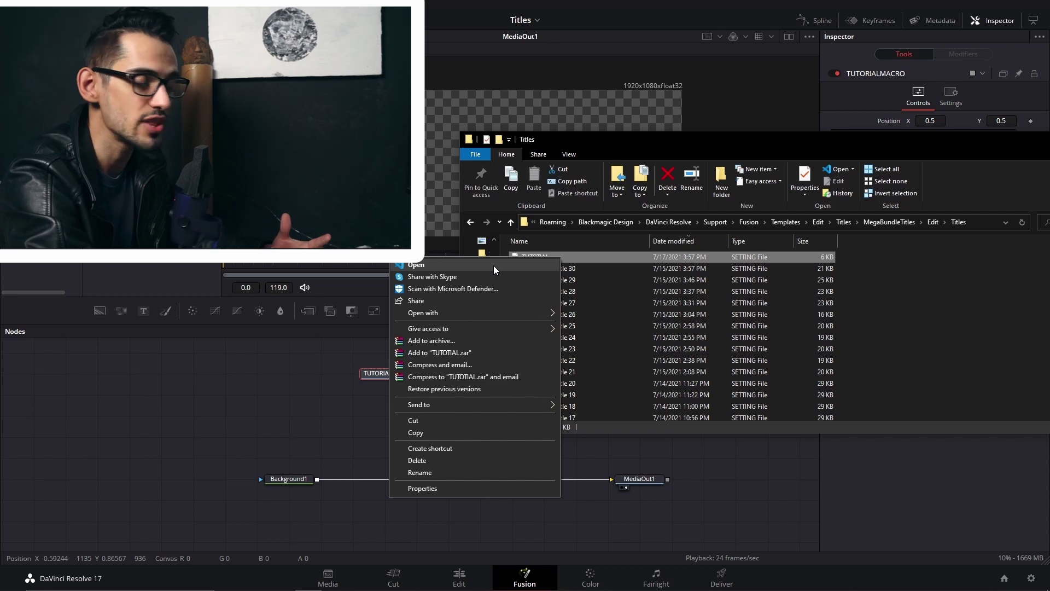
click(493, 265)
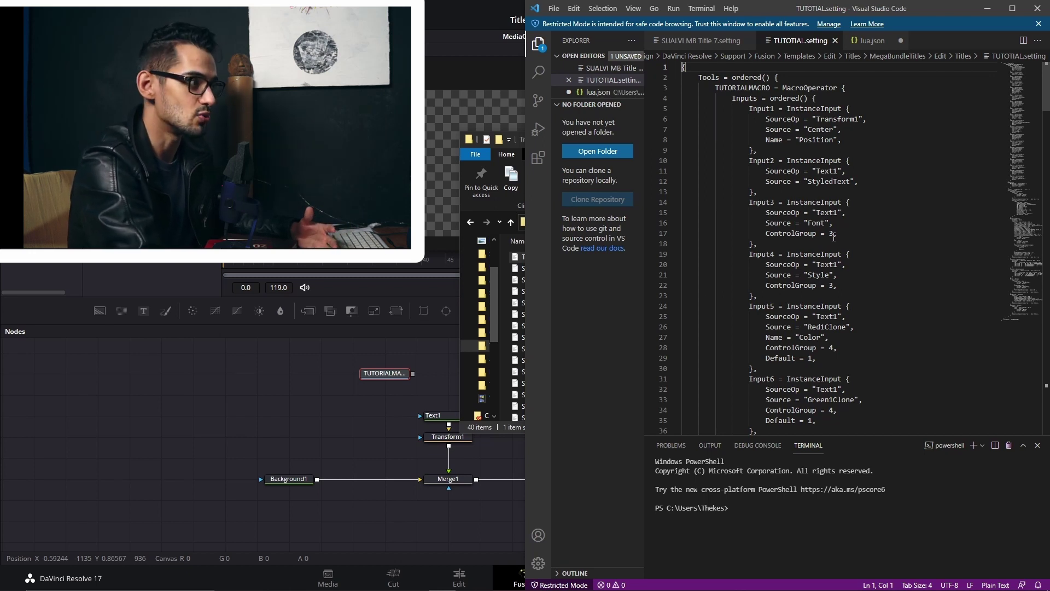
- Search TUTOTIAL.setting for "lABEL" and examine the Label definition in Transform1's UserControls
scroll(842, 219, down, 6)
click(856, 185)
key(ctrl+f)
text(lABEL)
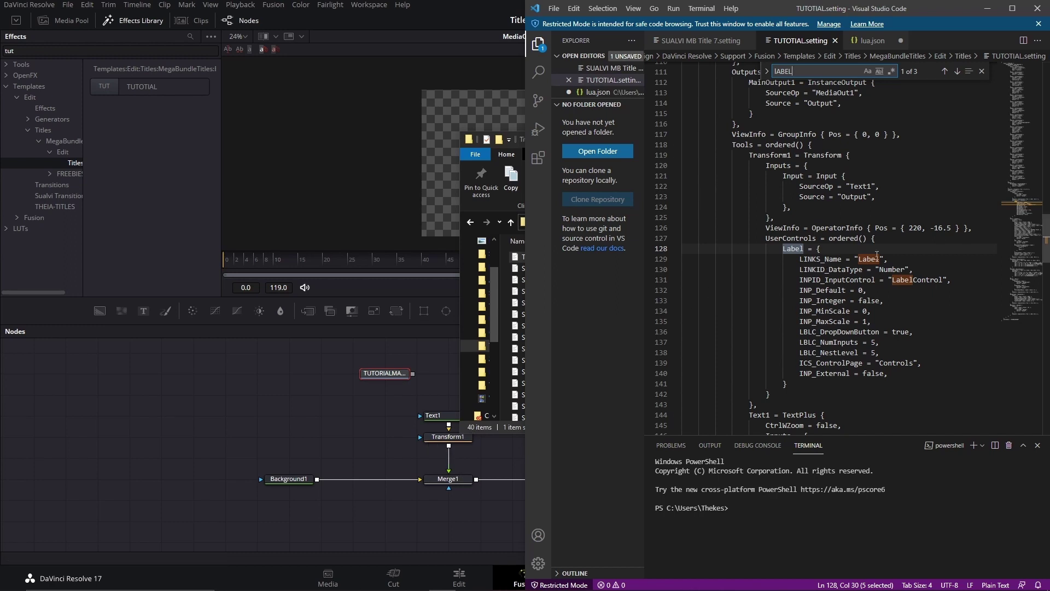
scroll(875, 256, down, 3)
scroll(876, 290, right, 2)
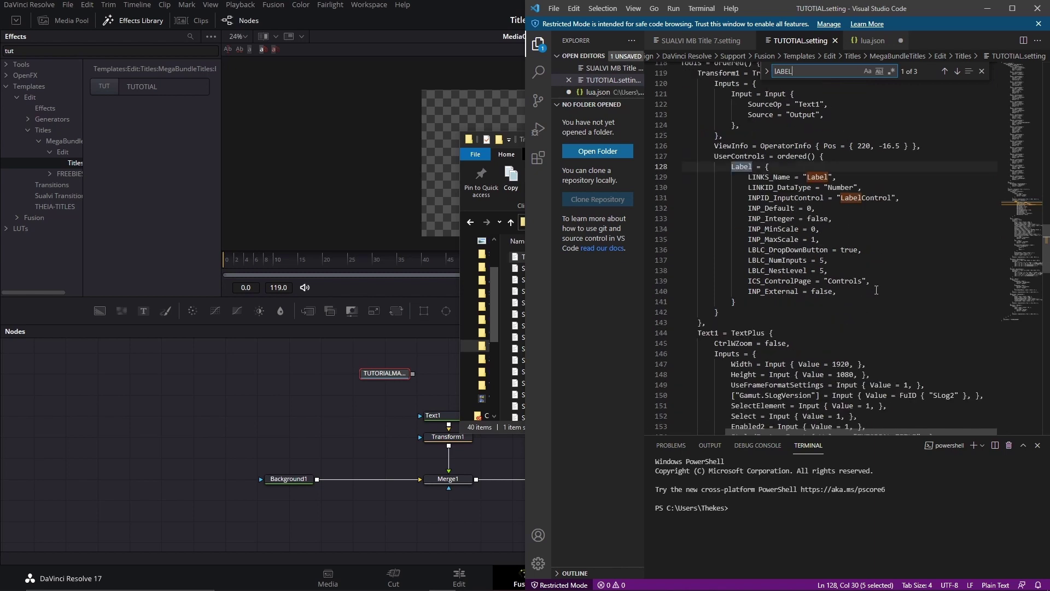
scroll(876, 290, up, 1)
scroll(876, 290, left, 2)
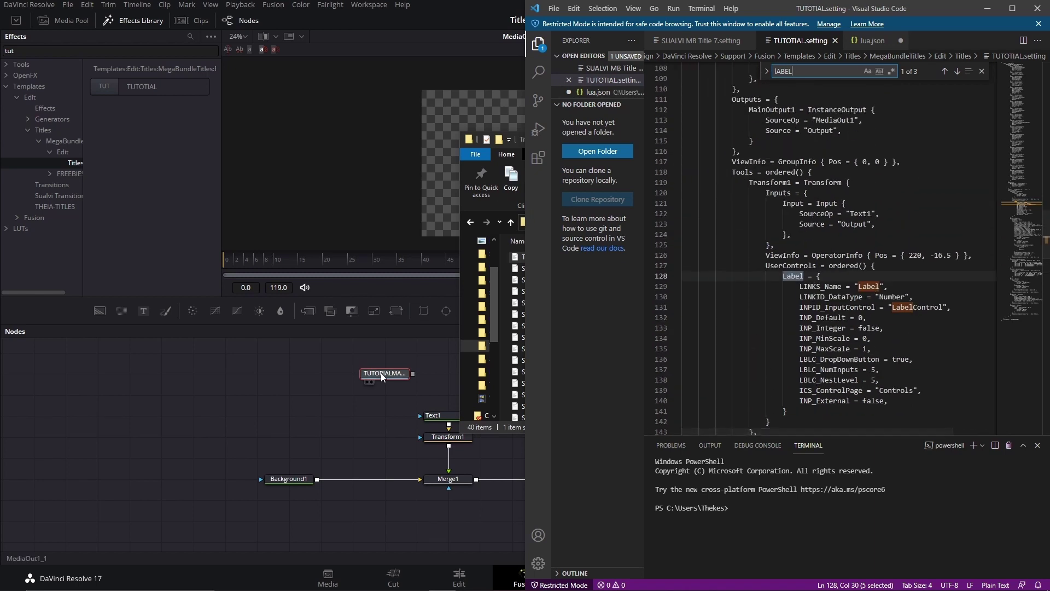
- Change the Label entry's identifier to Label1 in Transform1's UserControls in TUTOTIAL.setting
click(384, 373)
key(alt+Tab)
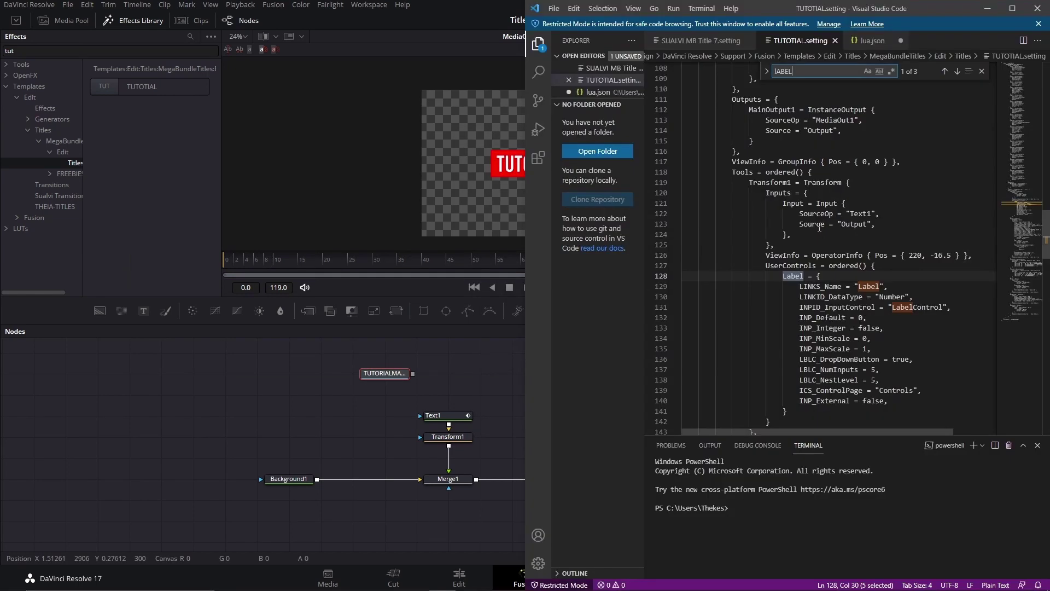
scroll(846, 174, up, 3)
scroll(799, 291, down, 4)
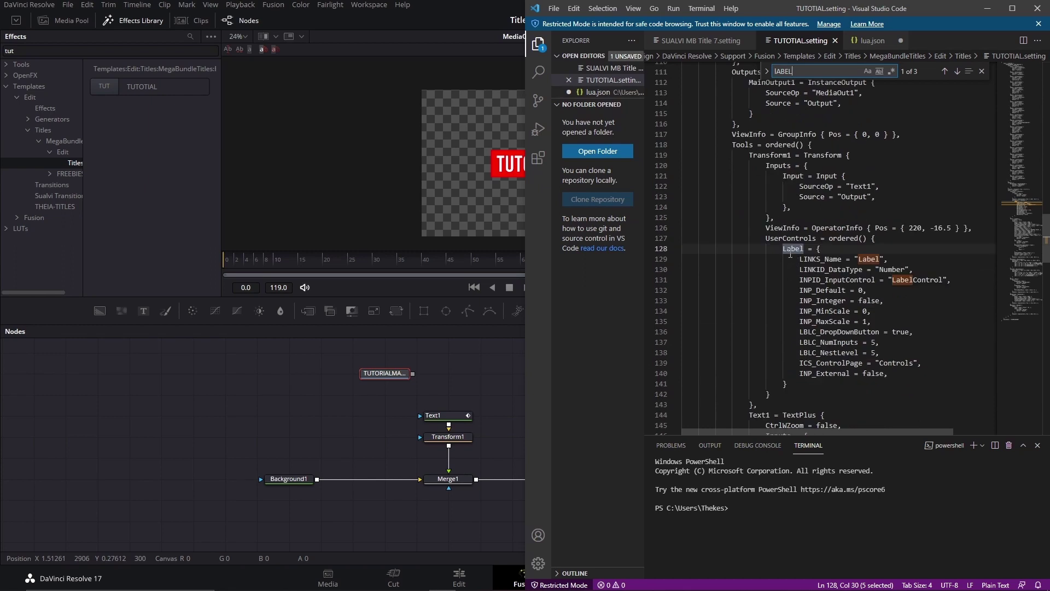
key(Right)
text(1)
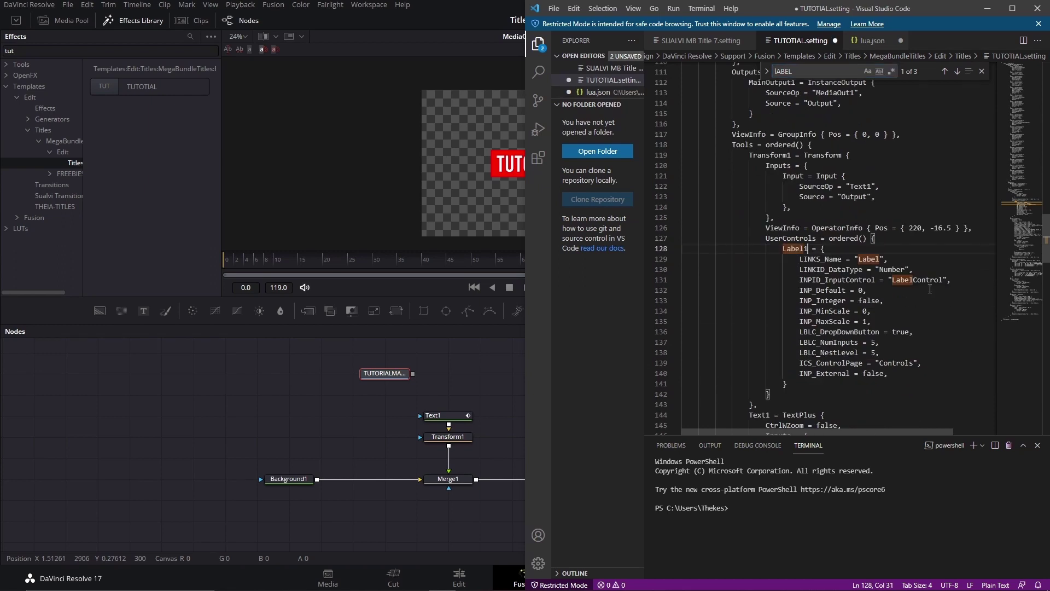
- Examine how the Label entries are declared in the Inputs and UserControls sections of SUALVI MB Title 7.setting
scroll(825, 256, down, 3)
scroll(901, 343, up, 3)
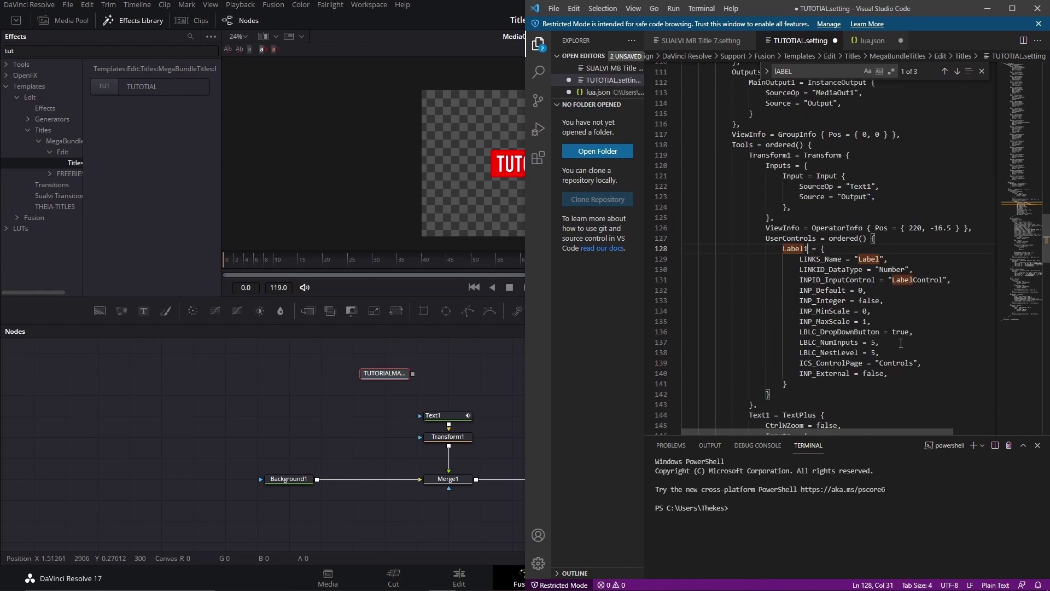
click(700, 41)
click(957, 71)
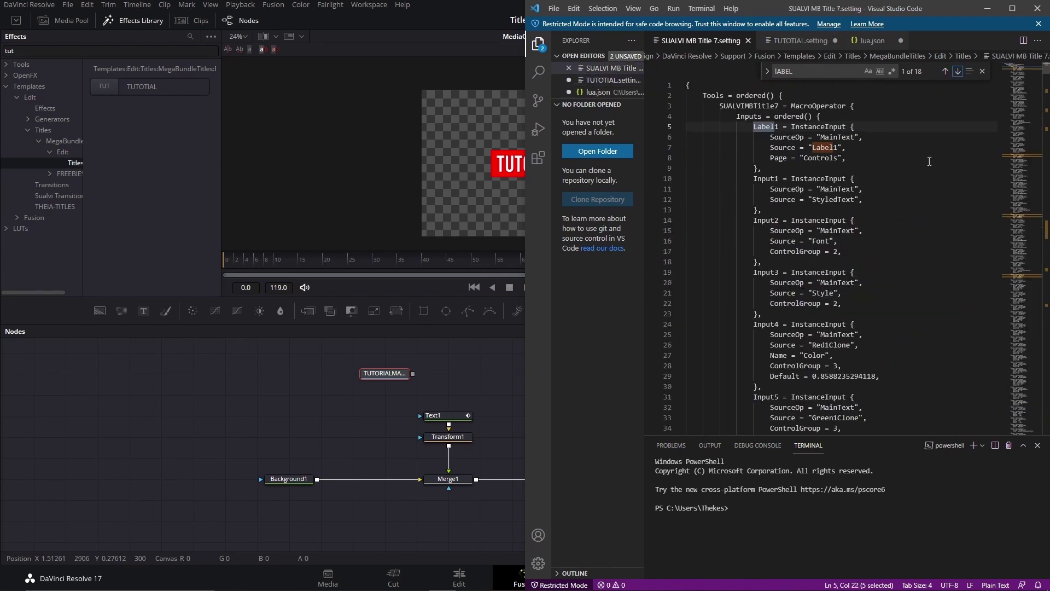
click(1018, 159)
click(1014, 190)
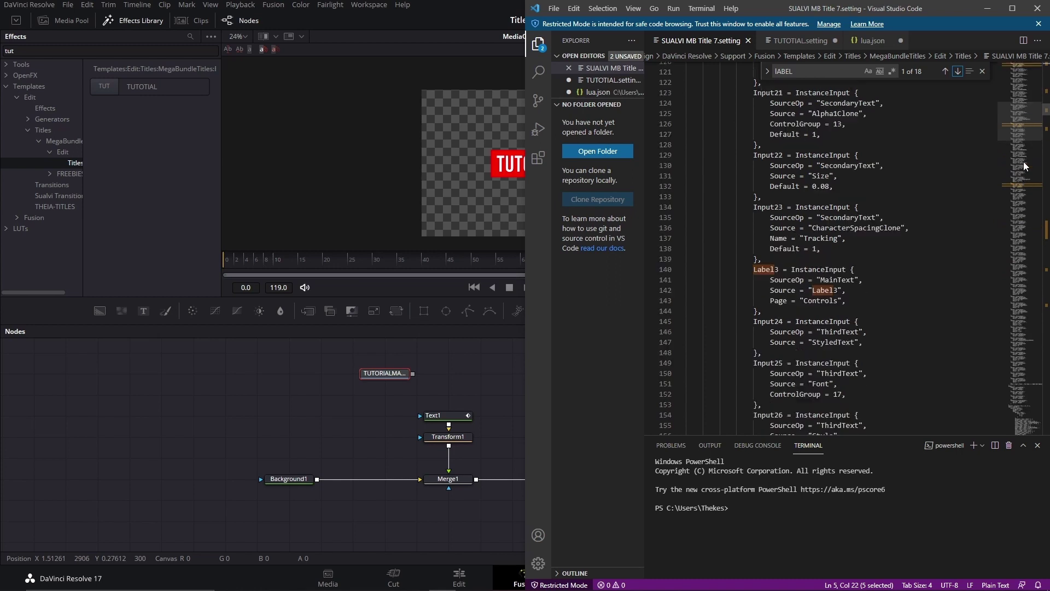
click(1013, 187)
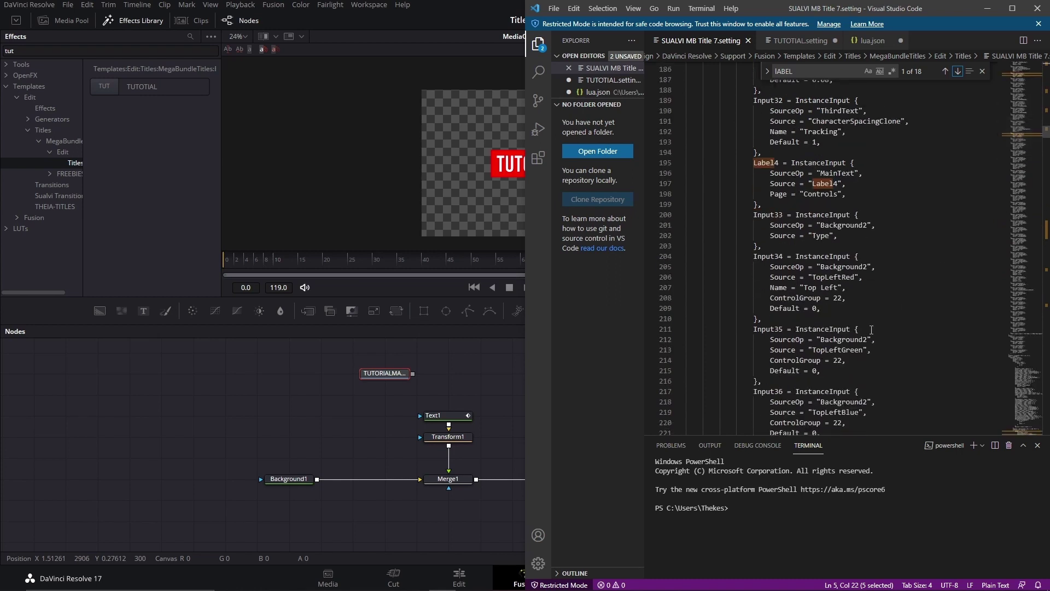
click(1013, 423)
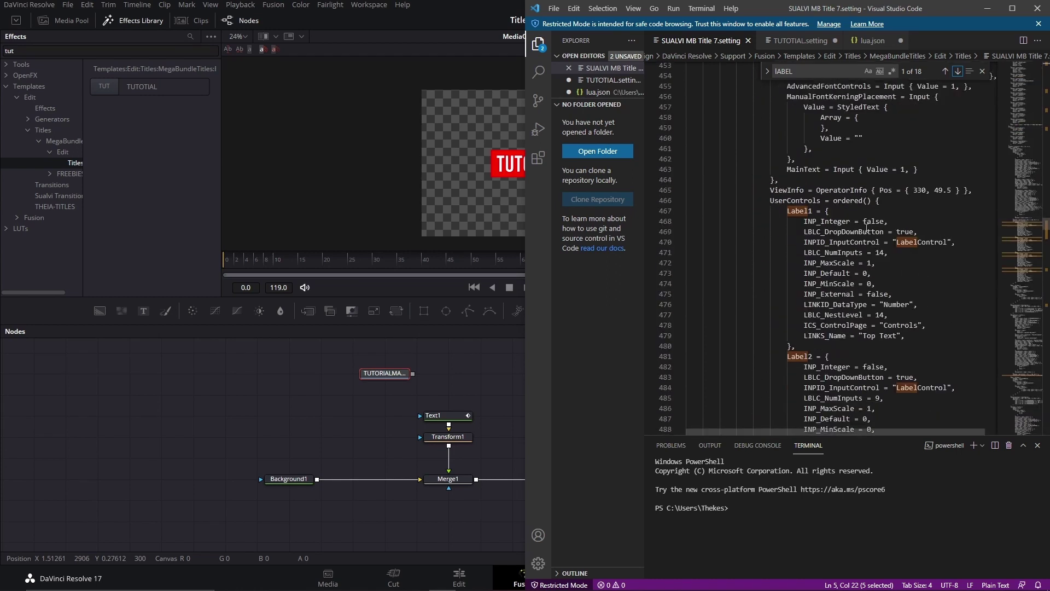
click(1015, 100)
click(1010, 80)
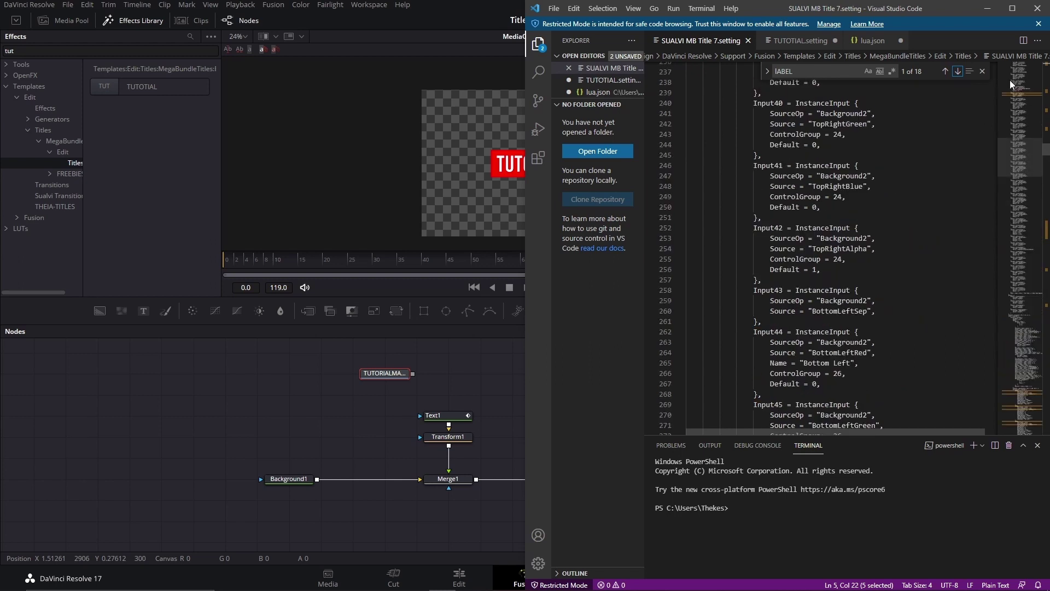
click(1012, 79)
click(1013, 80)
click(1013, 79)
click(1026, 97)
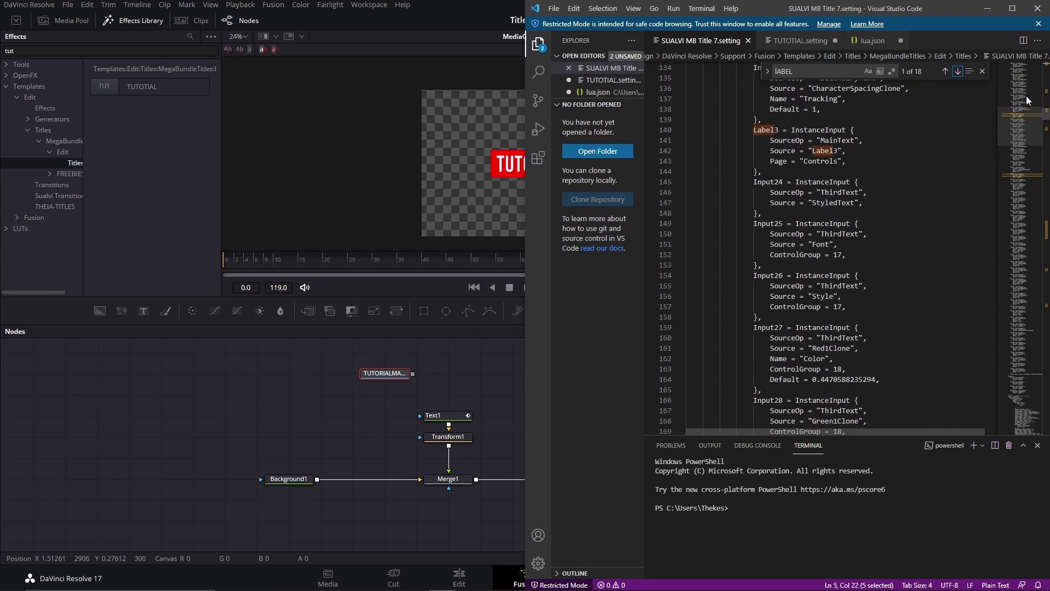
click(1013, 97)
click(1014, 80)
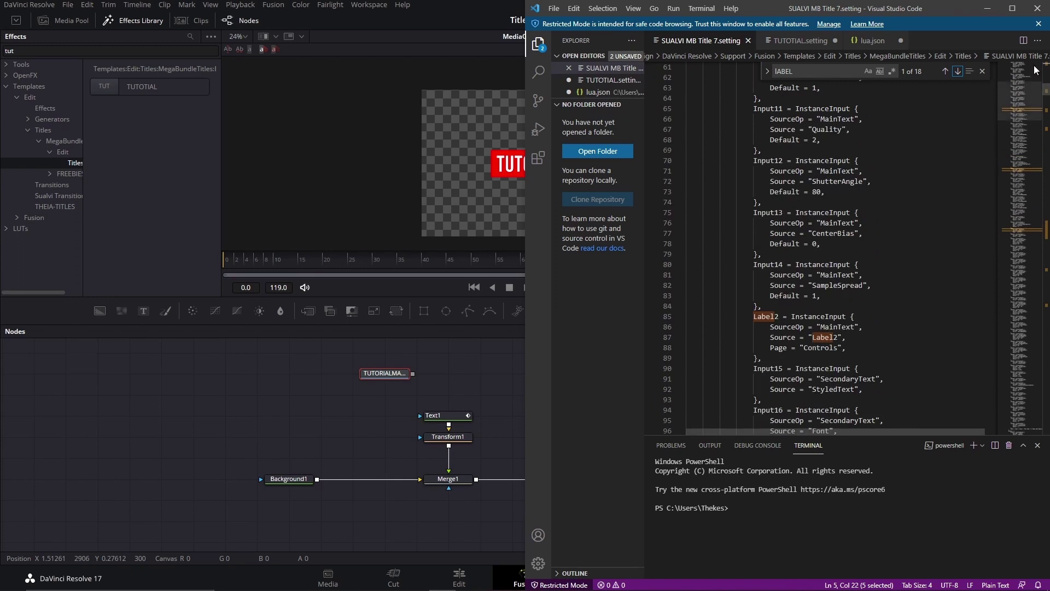
click(1021, 87)
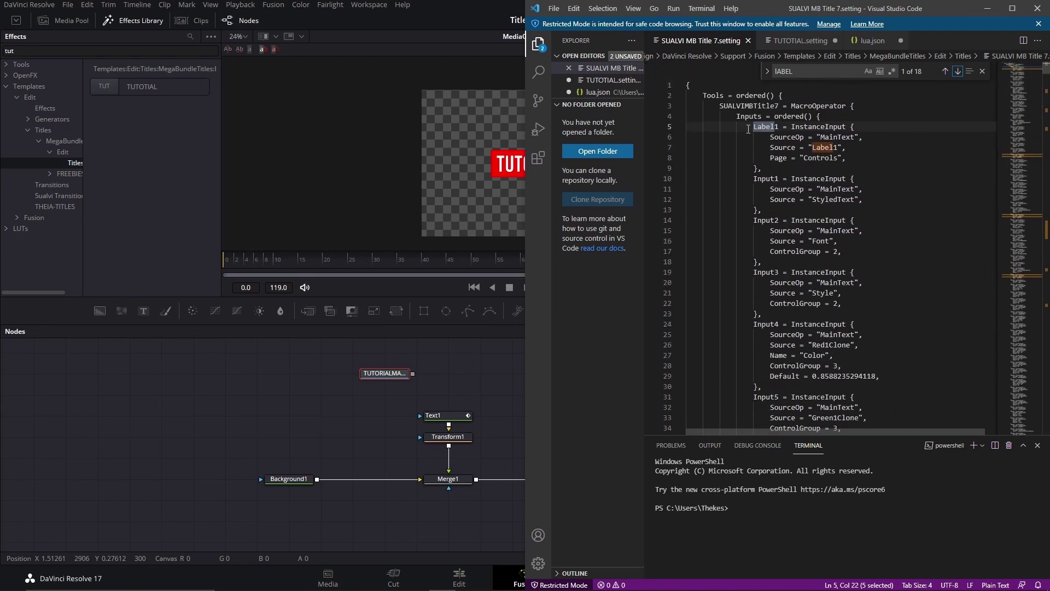
- Copy the Label1 InstanceInput block from SUALVI MB Title 7.setting to the start of TUTORIALMACRO's Inputs in TUTOTIAL.setting, before Input1
key(Left)
click(853, 165)
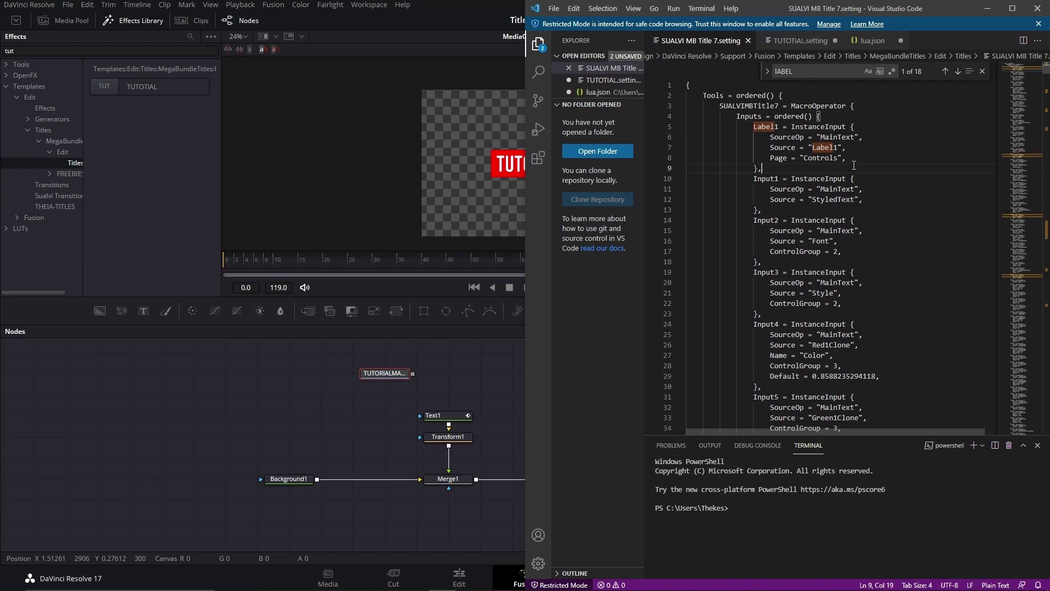
shift+click(755, 128)
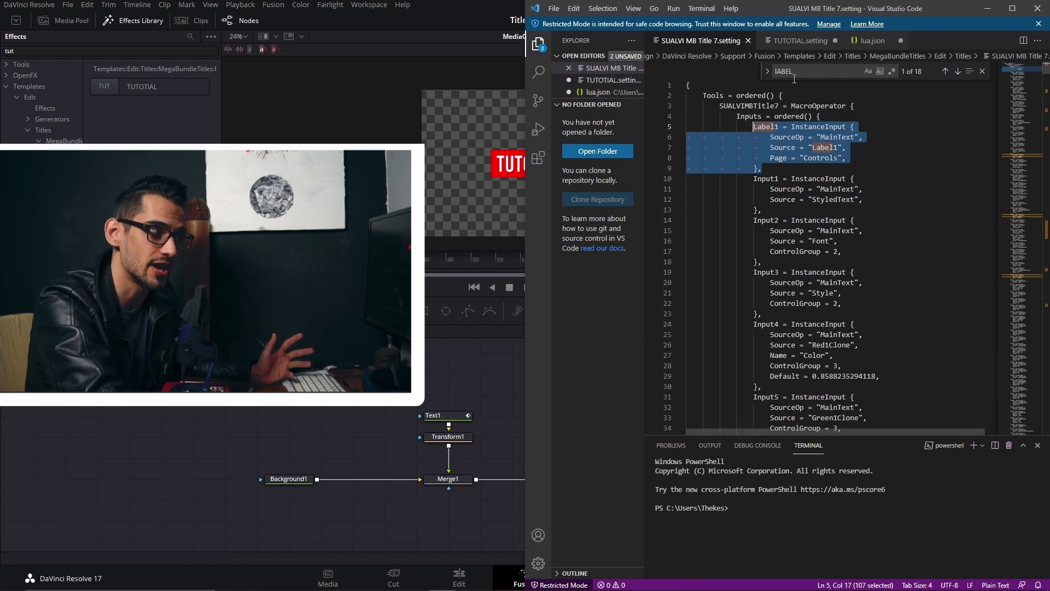
click(804, 46)
scroll(856, 251, up, 5)
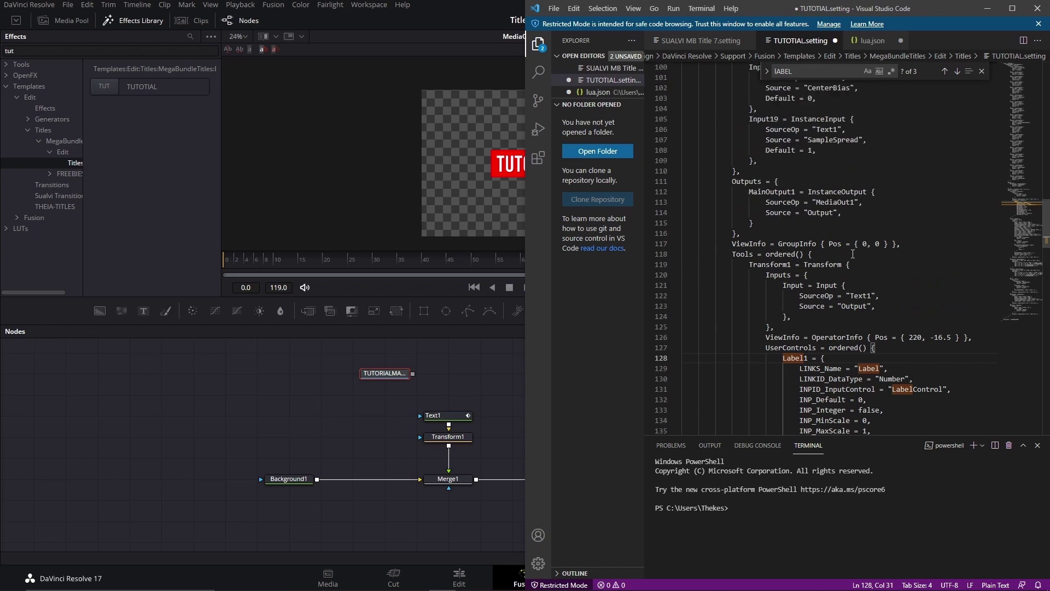
scroll(1022, 92, up, 20)
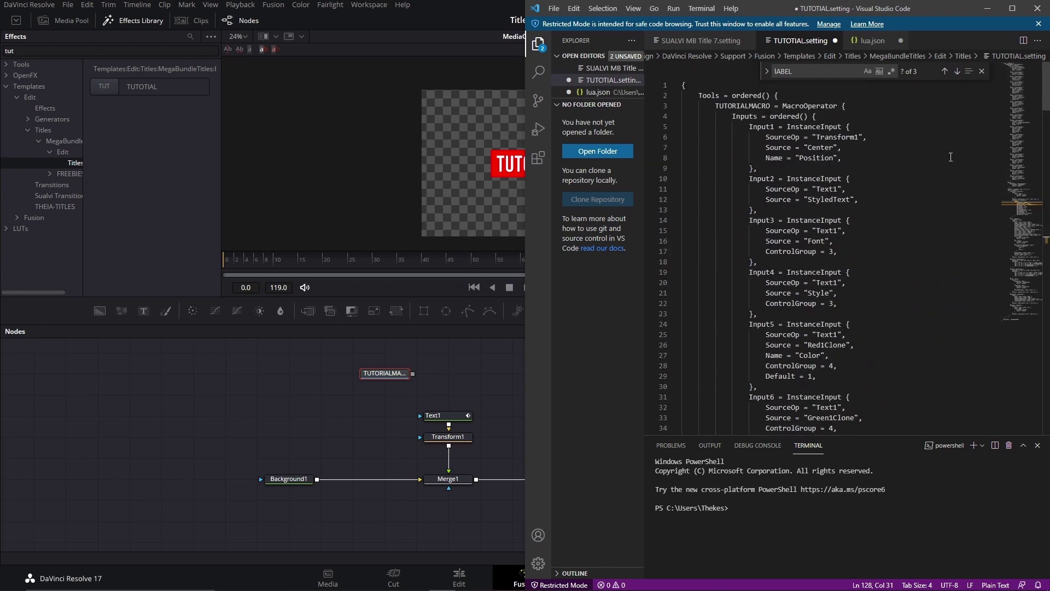
click(824, 140)
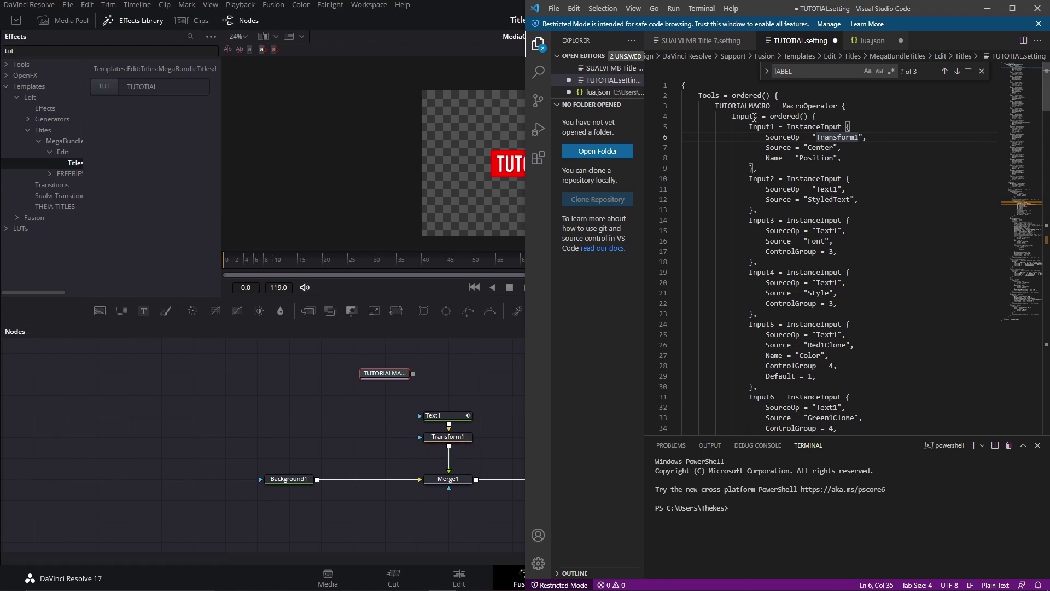
click(749, 127)
key(Return)
key(Up)
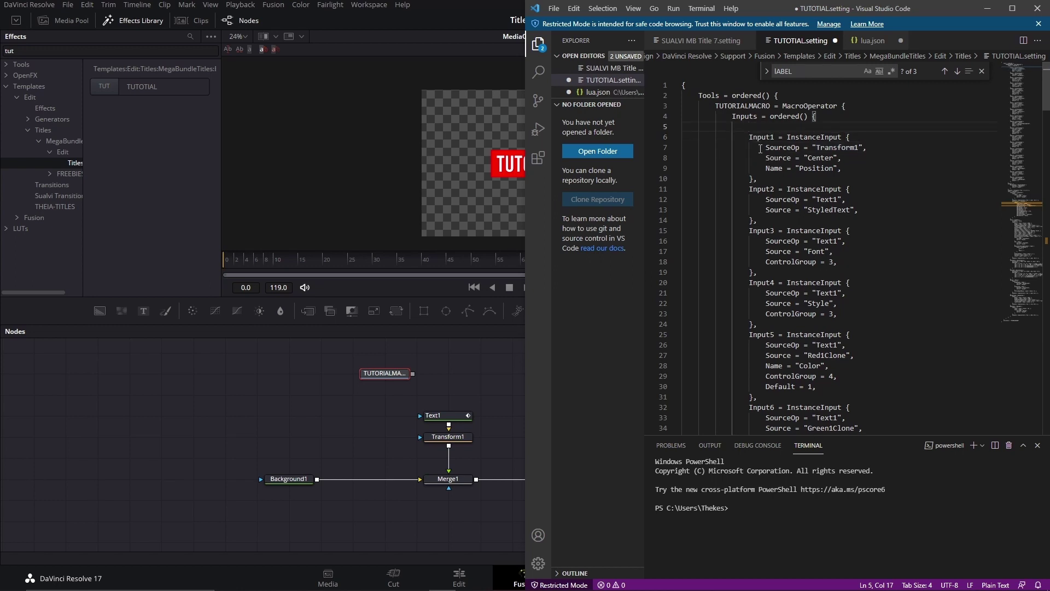
text(Label1 = InstanceInput { 	SourceOp = "MainText", 	Source = "Label1", 	Page = "Controls", },)
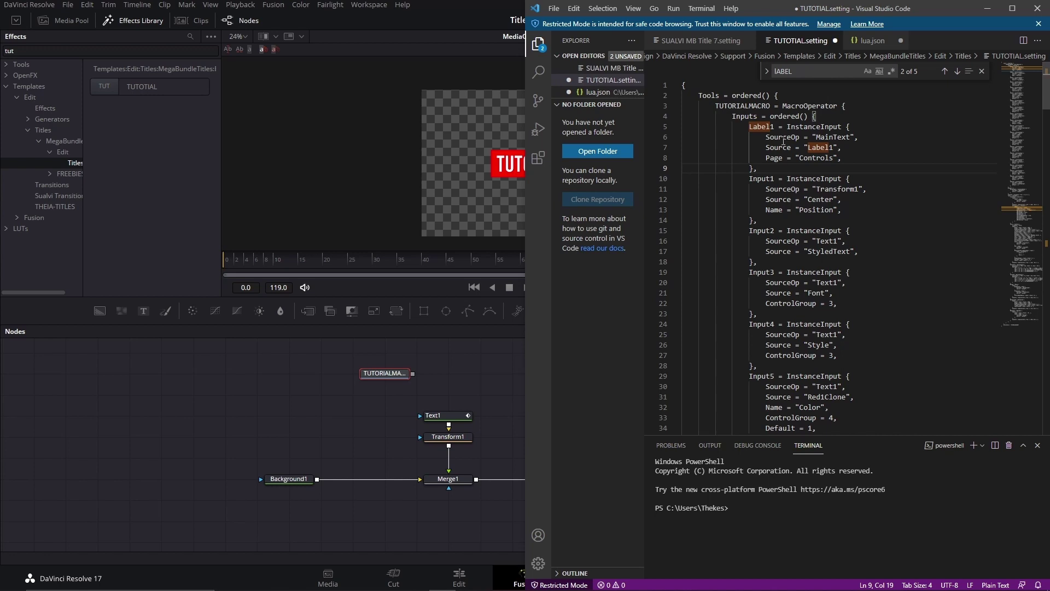
- Set the SourceOp of the Label1 InstanceInput to "Transform1" in TUTORIALMACRO's Inputs
click(816, 137)
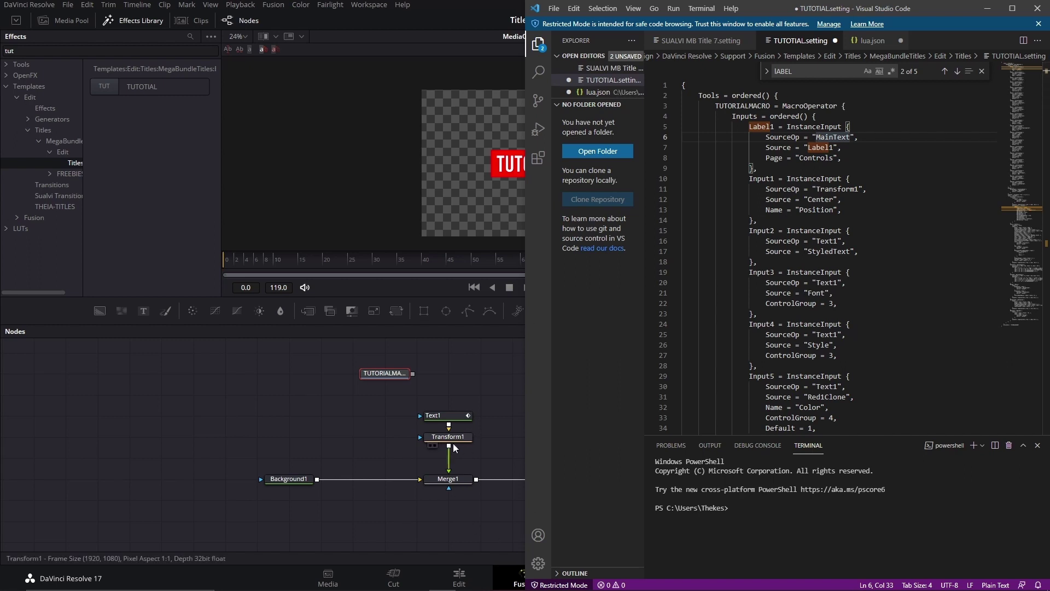
shift+click(849, 138)
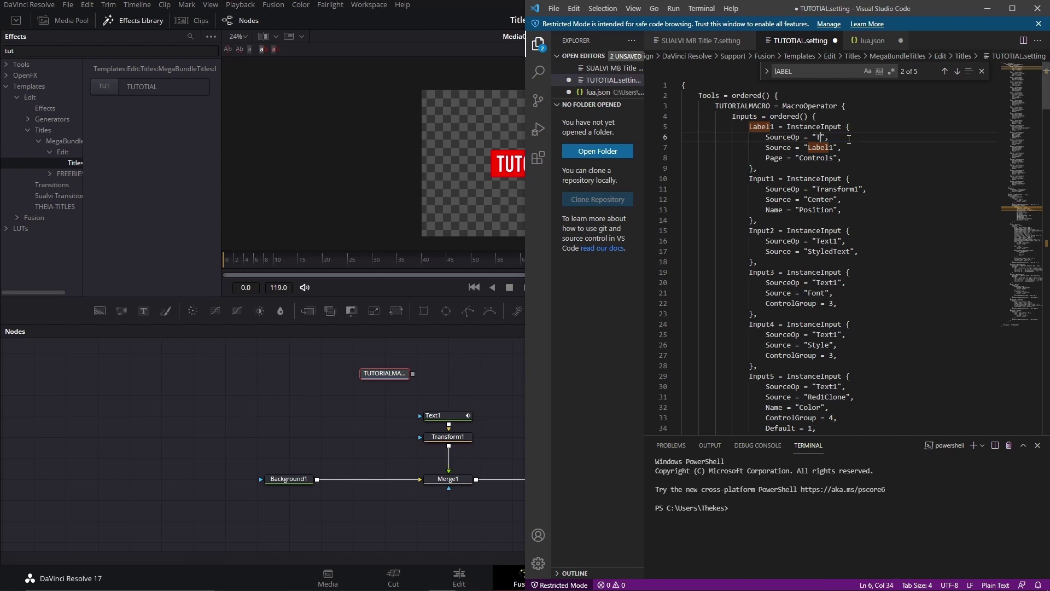
text(Transform1)
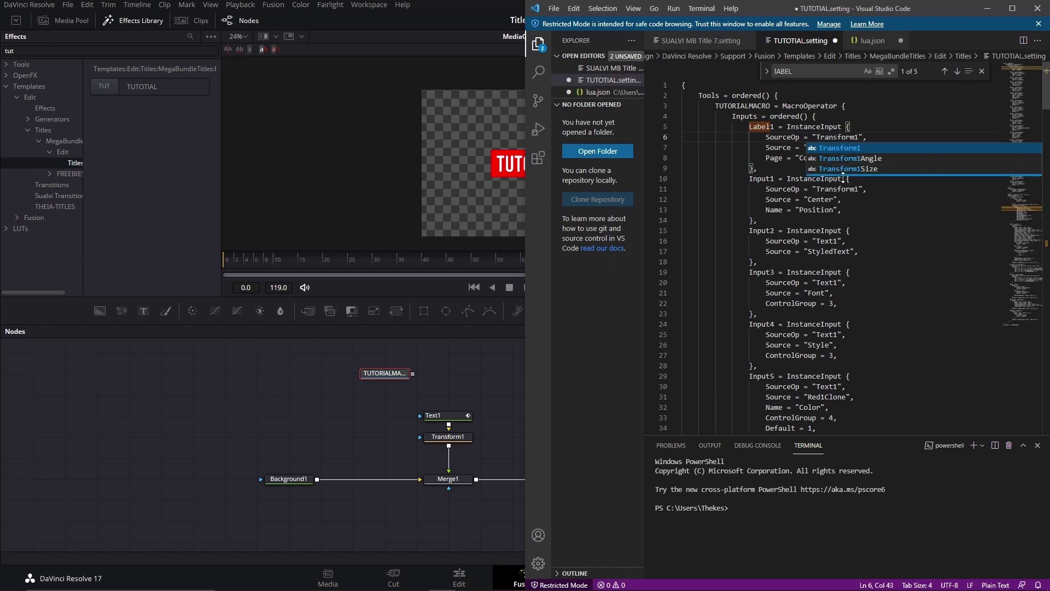
click(857, 188)
click(824, 138)
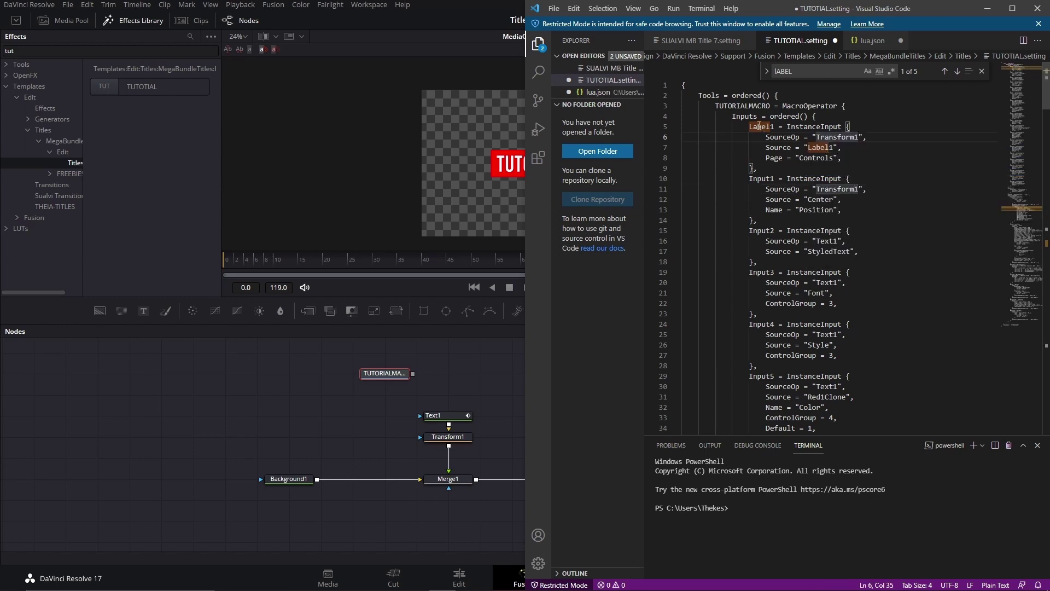
- Compare the Label1 name in TUTORIALMACRO's Inputs with the Label1 definition in Transform1's UserControls
click(810, 148)
click(747, 126)
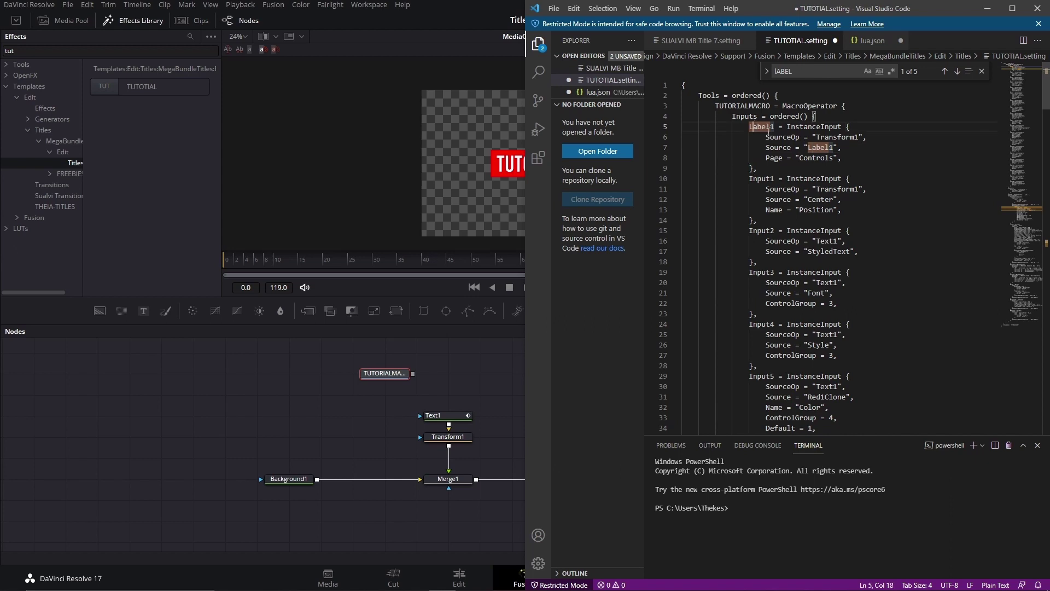
double_click(761, 126)
click(1016, 292)
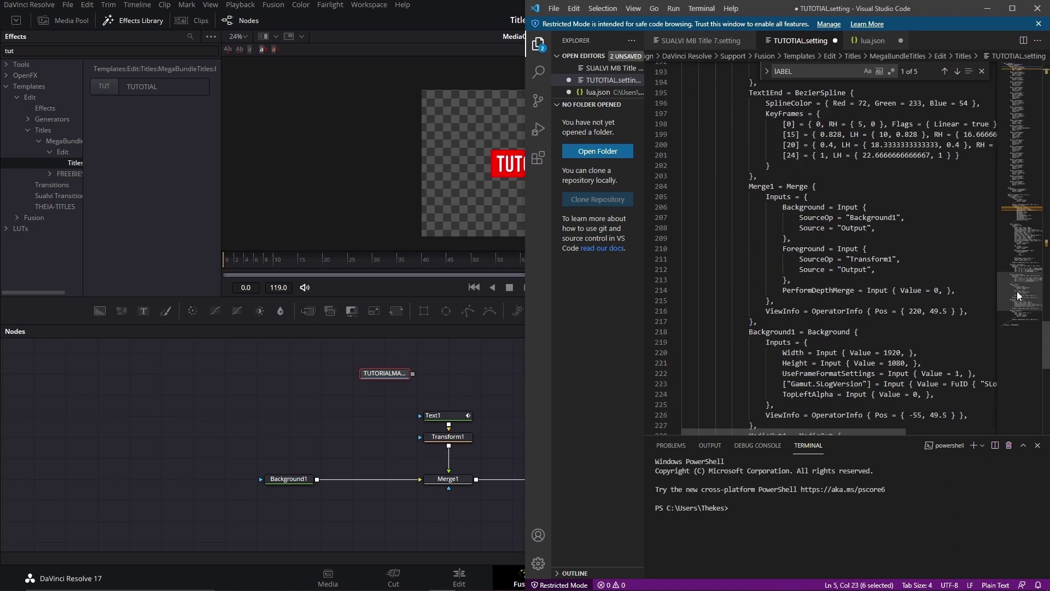
scroll(782, 206, up, 6)
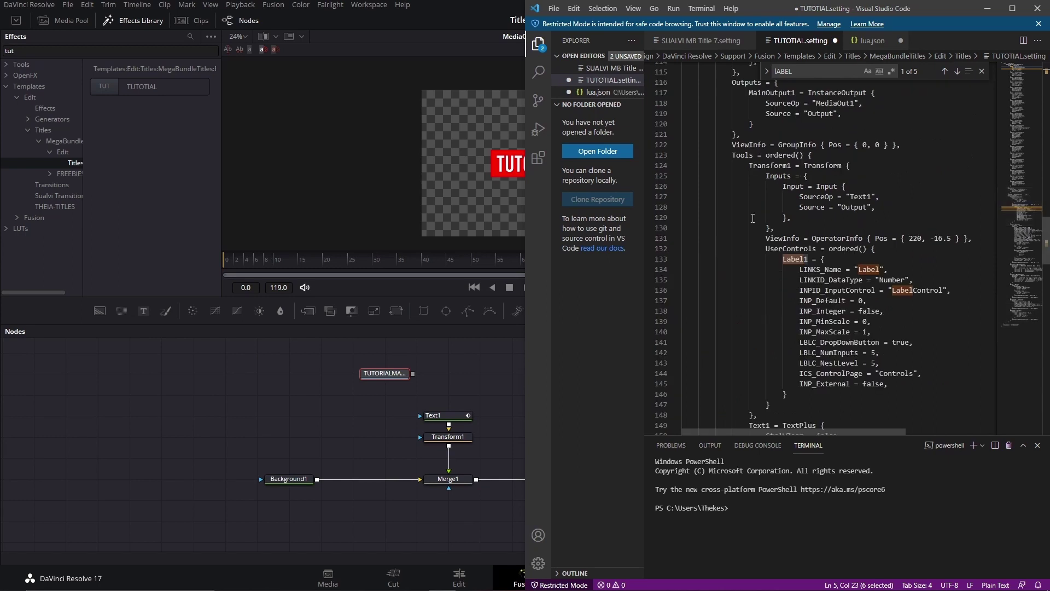
click(783, 259)
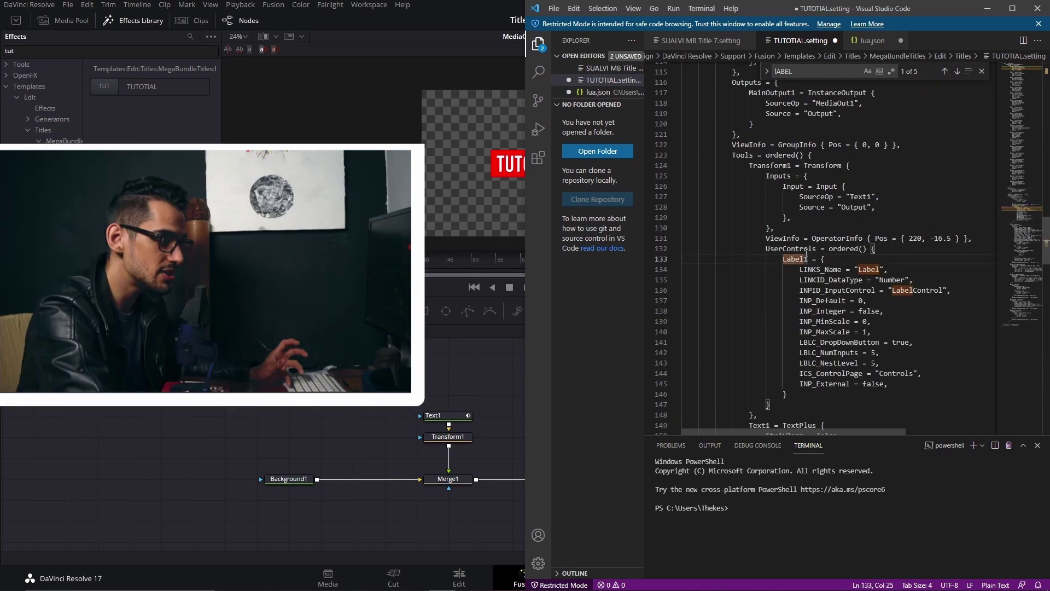
scroll(1010, 67, up, 2)
click(1009, 66)
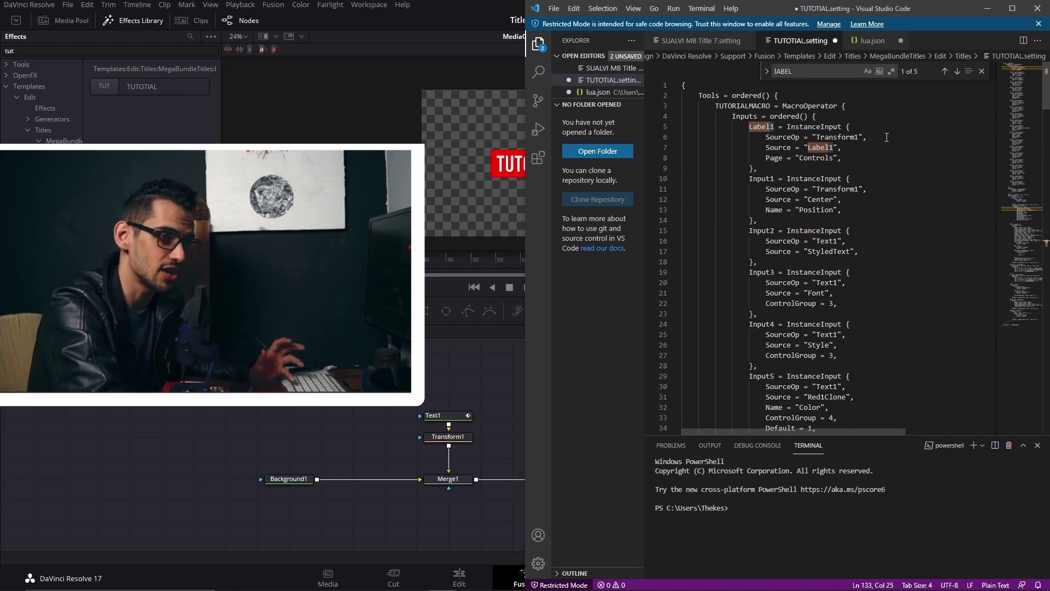
- Duplicate the Label1 block directly below itself in Transform1's UserControls and rename the copy Label2
click(1018, 210)
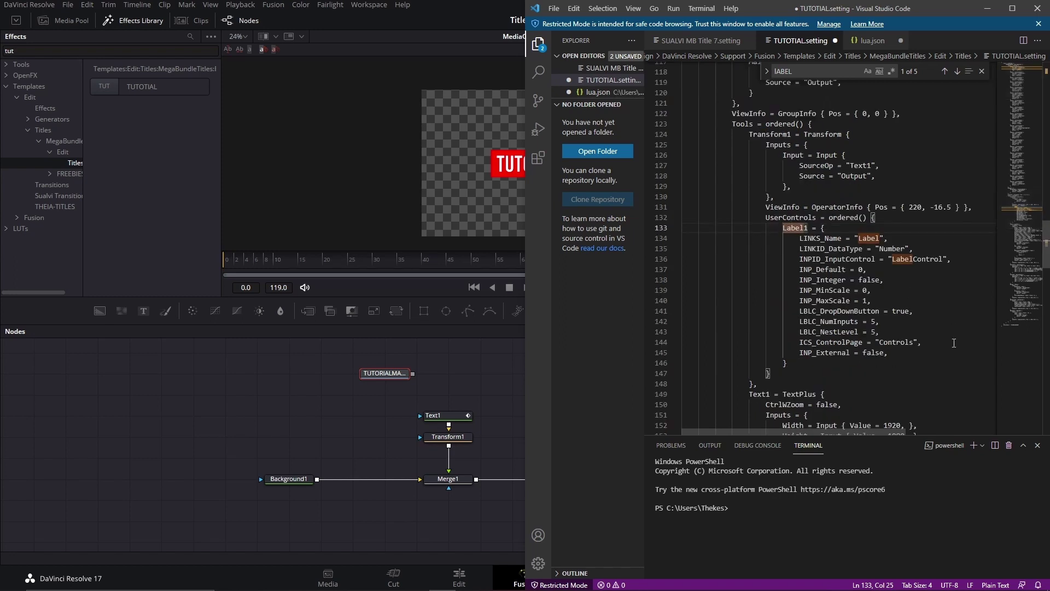
shift+click(900, 364)
key(ctrl+c)
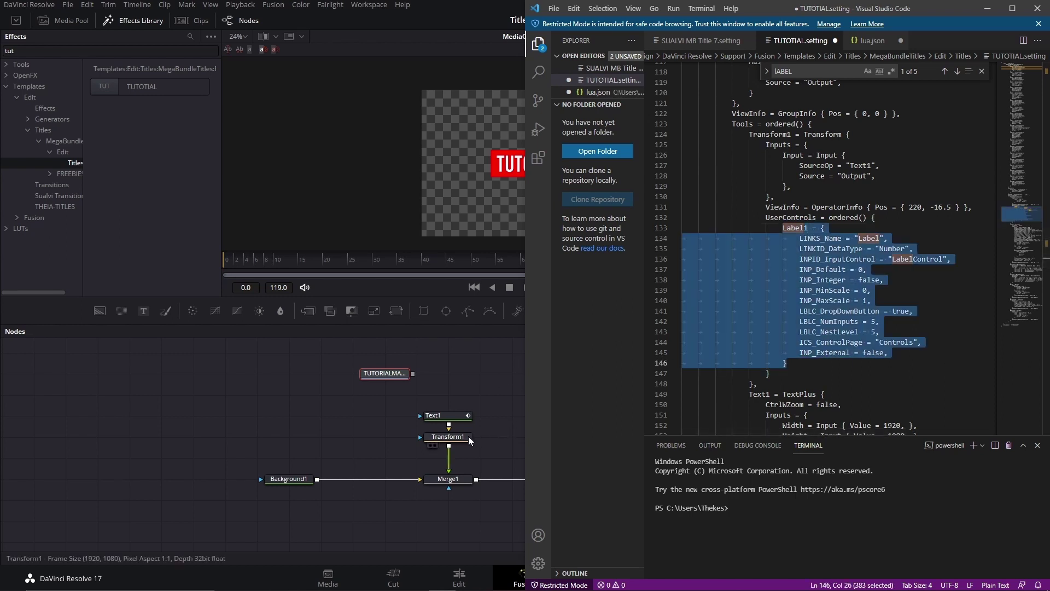
click(837, 365)
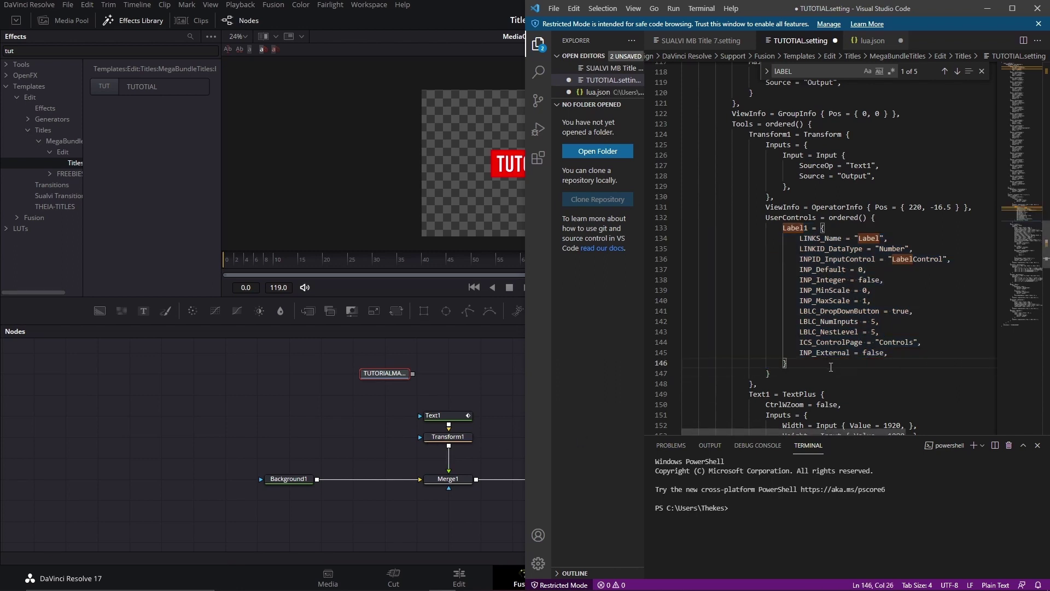
key(Return)
key(ctrl+v)
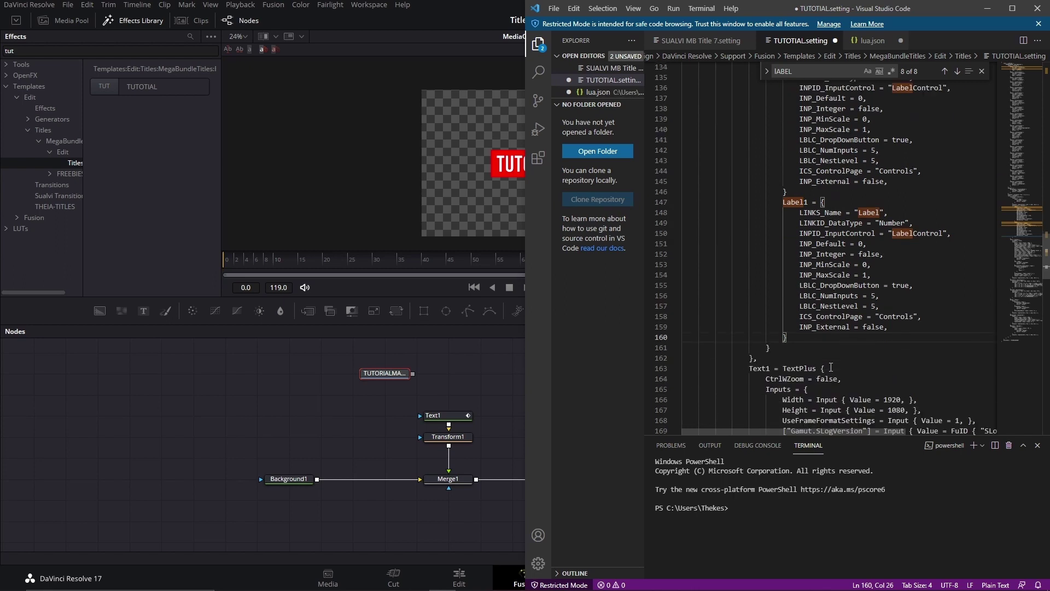
click(806, 256)
key(BackSpace)
text(2)
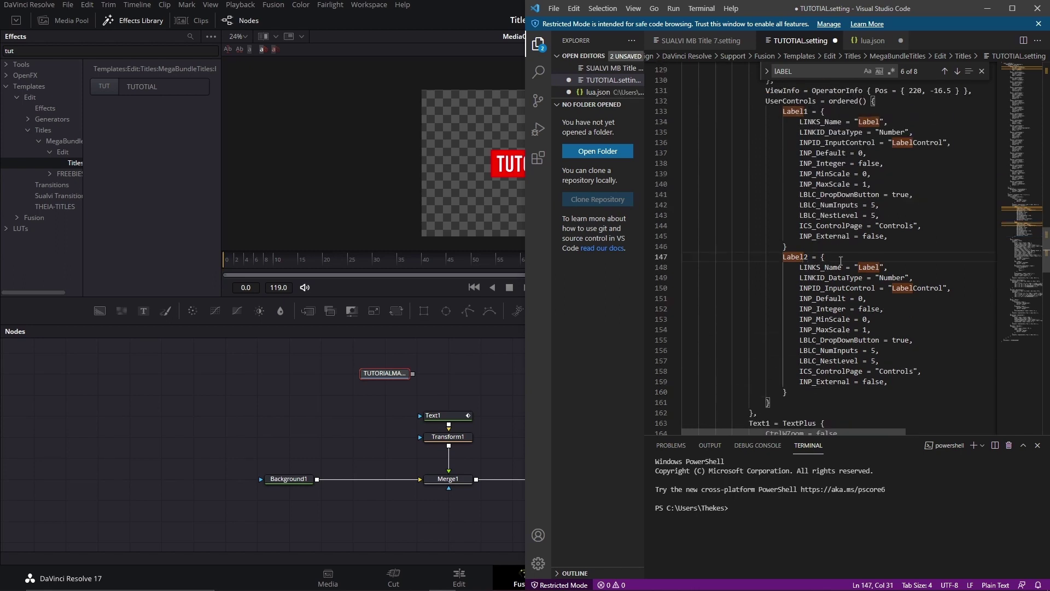
- Set both LBLC_NumInputs and LBLC_NestLevel to 1 in the Label1 block of Transform1's UserControls
scroll(828, 262, up, 2)
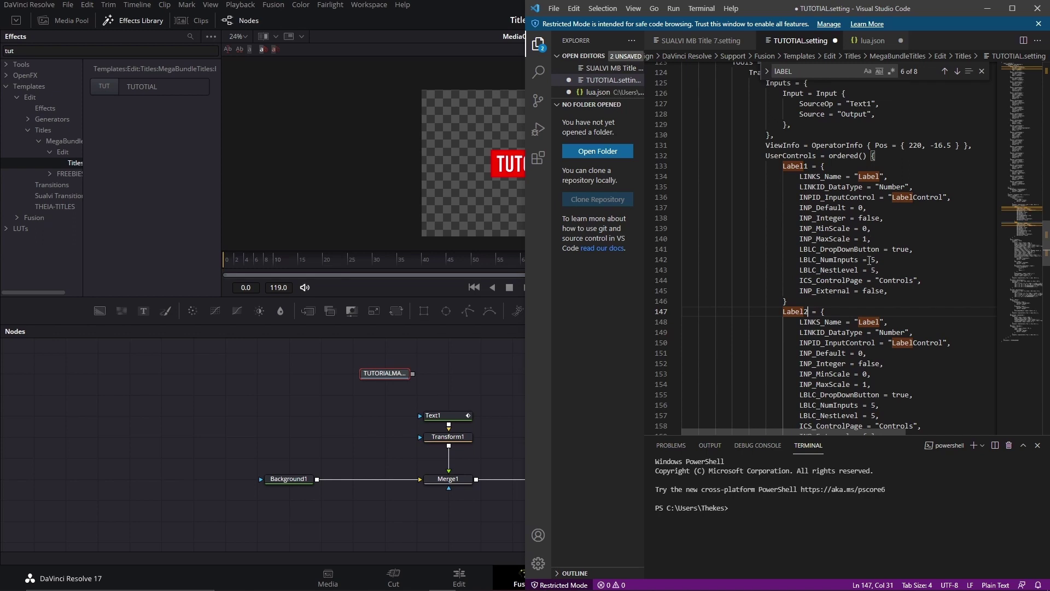
double_click(873, 259)
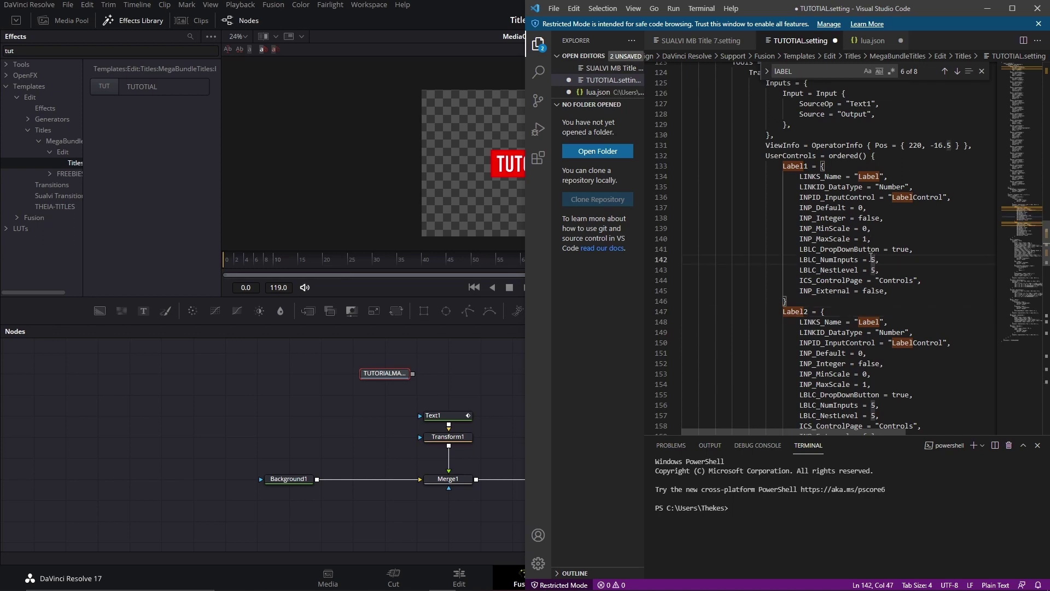
text(1)
click(872, 270)
key(Delete)
text(1)
- Save TUTOTIAL.setting and try to bring the TUTOTIAL title into the node graph in DaVinci Resolve
scroll(889, 269, down, 1)
key(ctrl+s)
drag(150, 87, 549, 381)
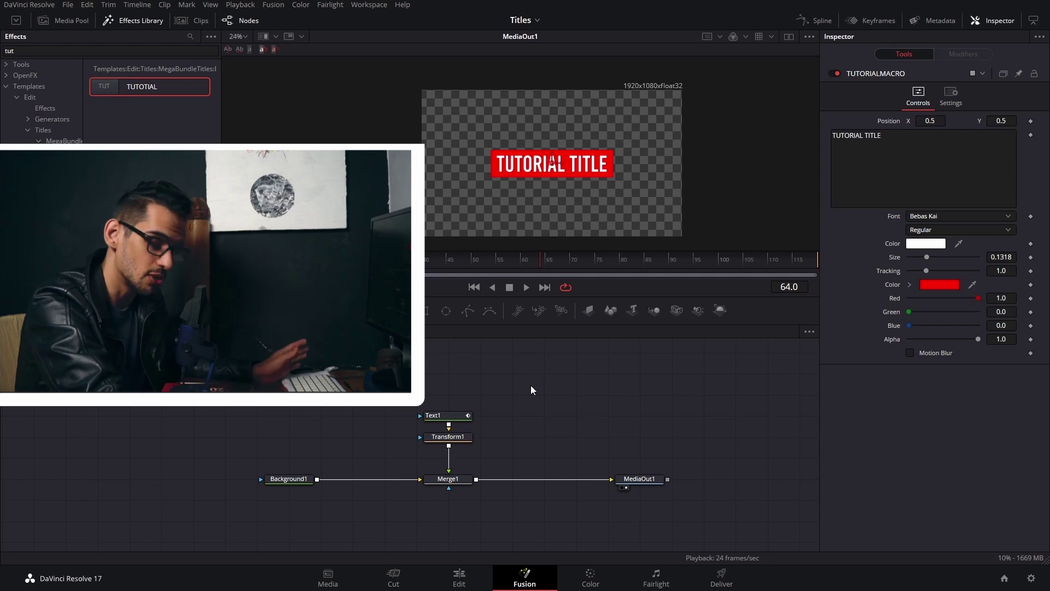
- Add commas after the closing braces of the Label1 and Label2 blocks in Transform1's UserControls, and save TUTOTIAL.setting
key(alt+Tab)
scroll(857, 233, up, 3)
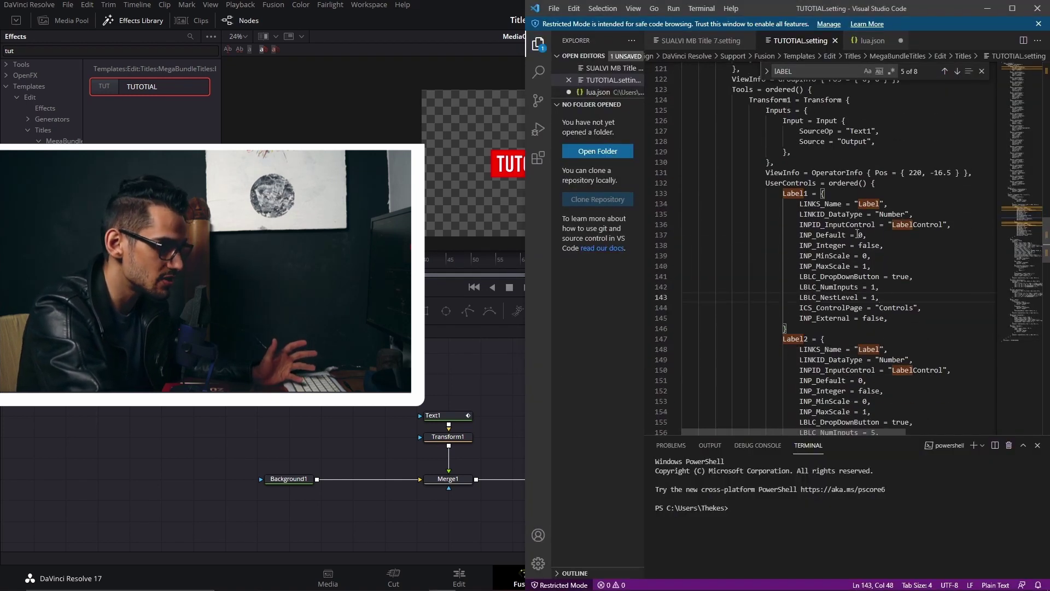
scroll(798, 222, down, 3)
click(801, 273)
text(,)
scroll(801, 273, down, 3)
click(801, 314)
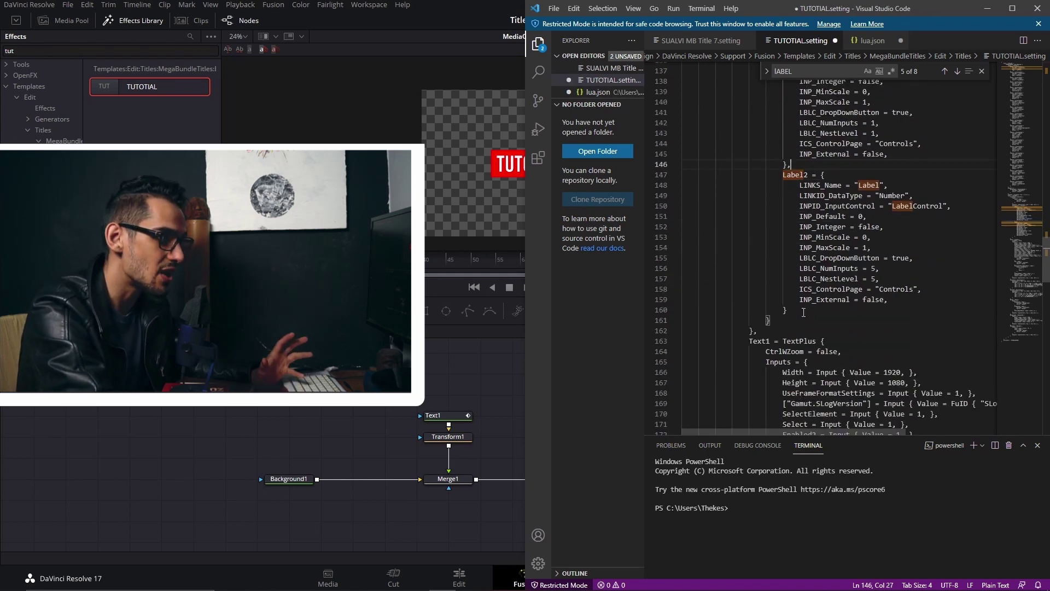
text(,)
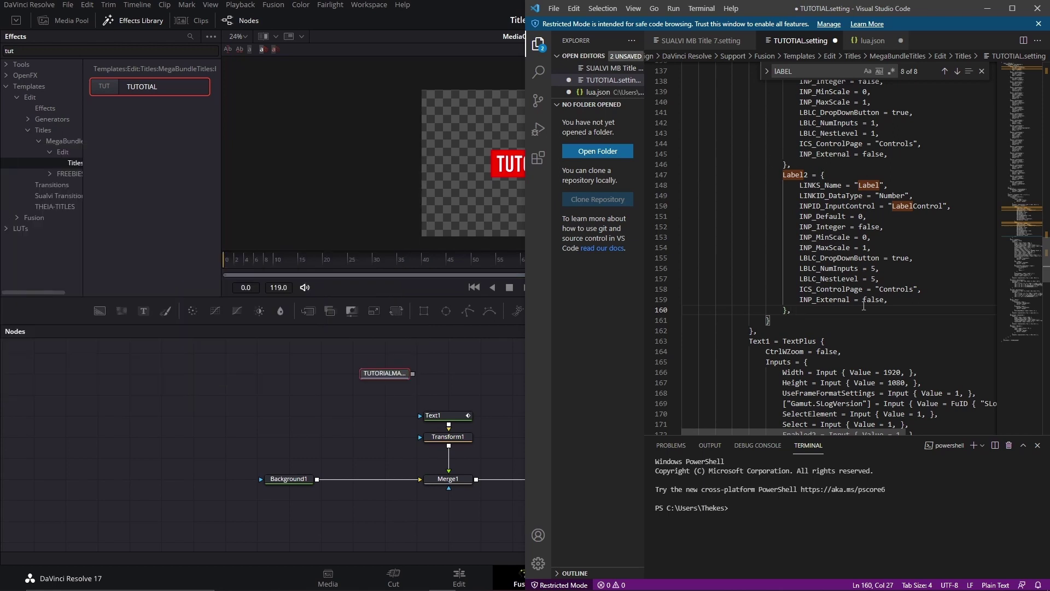
key(ctrl+s)
- Add the TUTOTIAL title to the node graph in DaVinci Resolve and test expanding and collapsing its Label section
drag(139, 86, 531, 368)
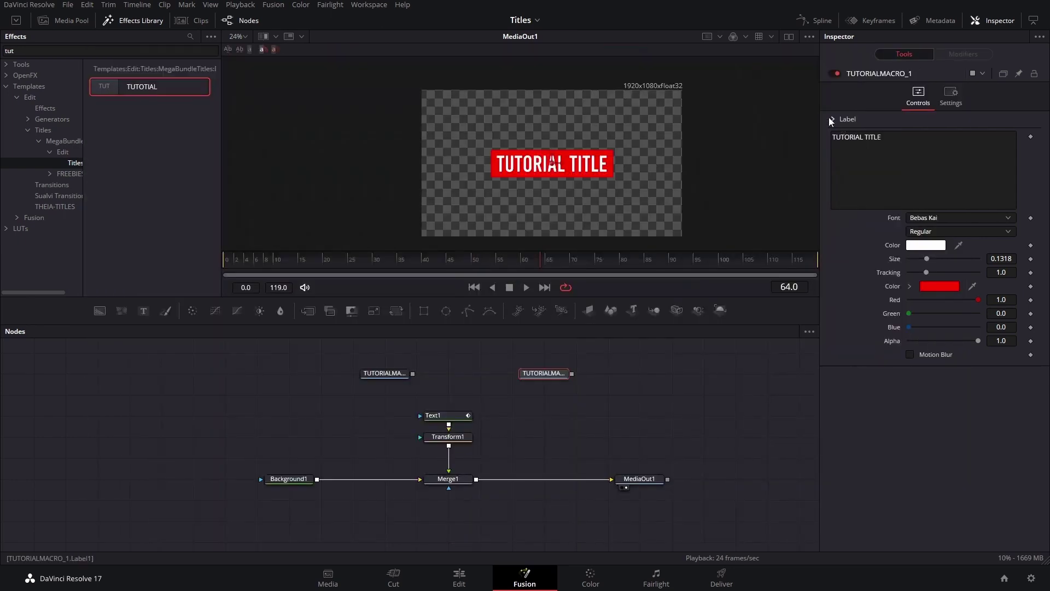
click(832, 119)
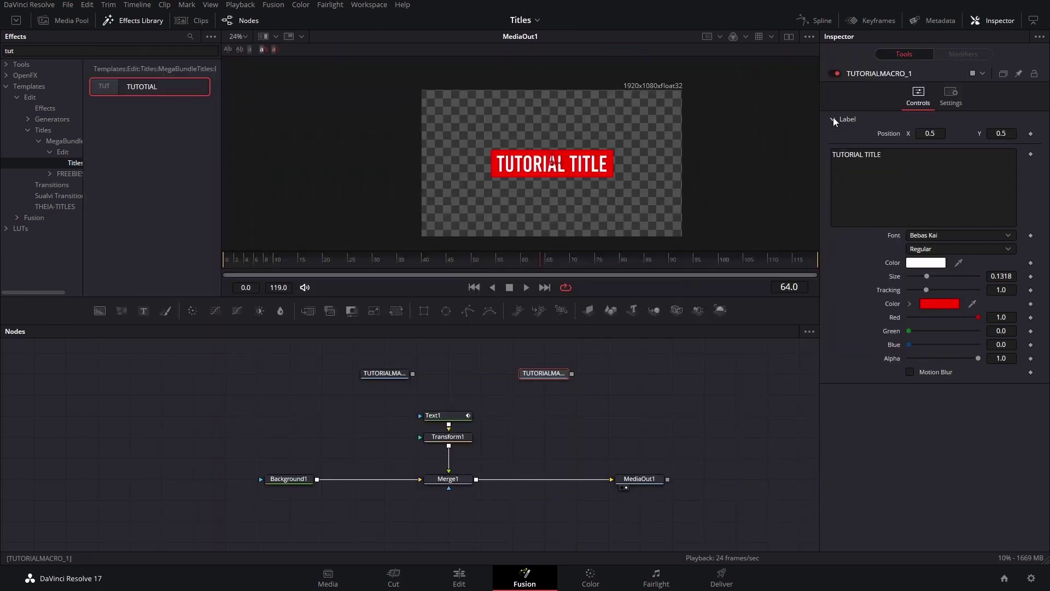
click(832, 119)
click(832, 118)
click(832, 119)
- In TUTOTIAL.setting, set LINKS_Name of the Label1 block in Transform1's UserControls to Position
key(alt+Tab)
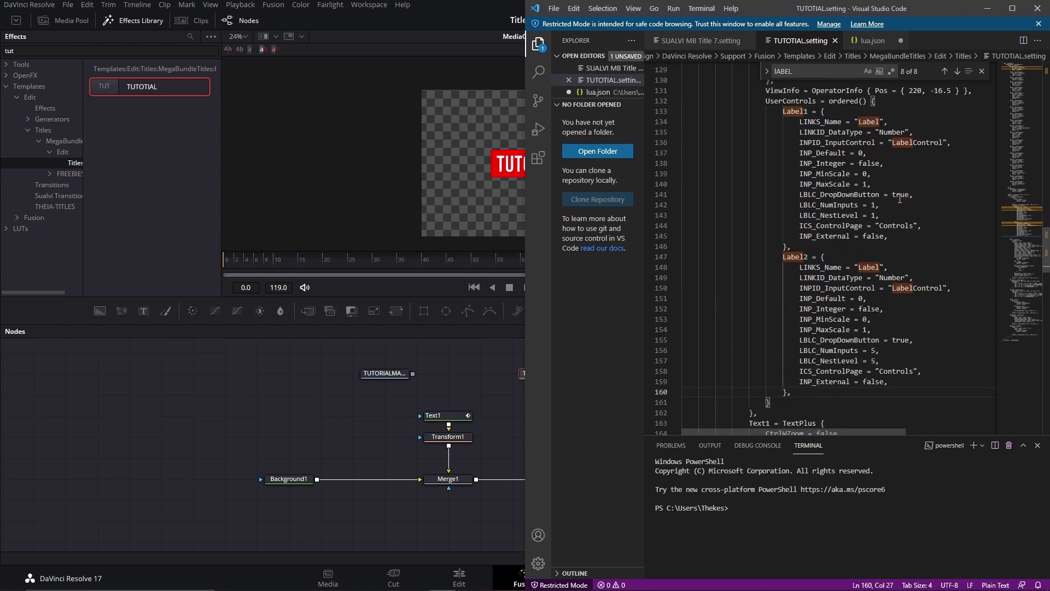
scroll(864, 205, up, 2)
scroll(864, 205, down, 1)
click(859, 150)
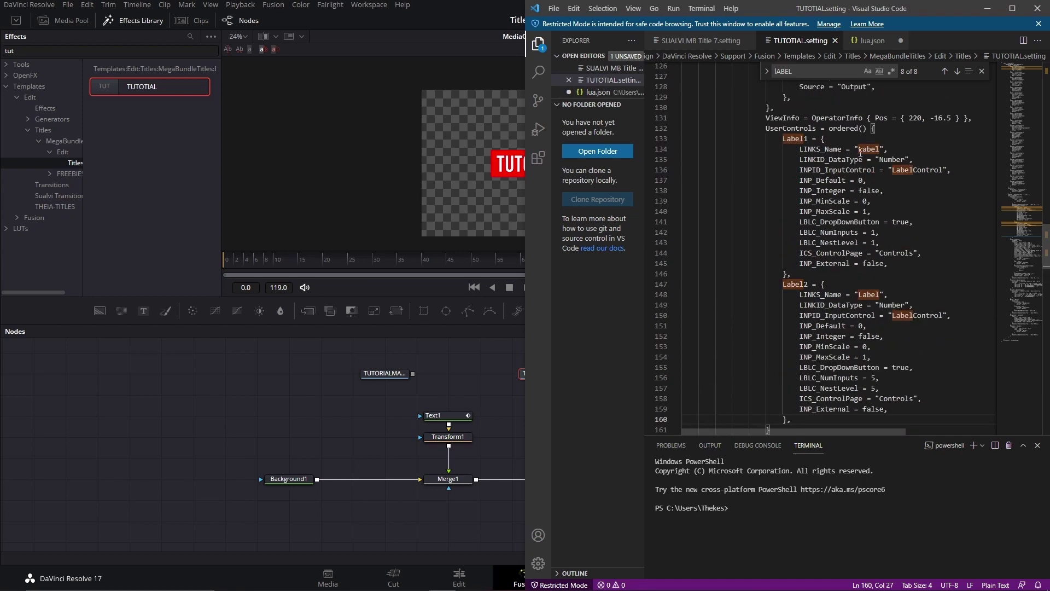
drag(859, 151, 880, 148)
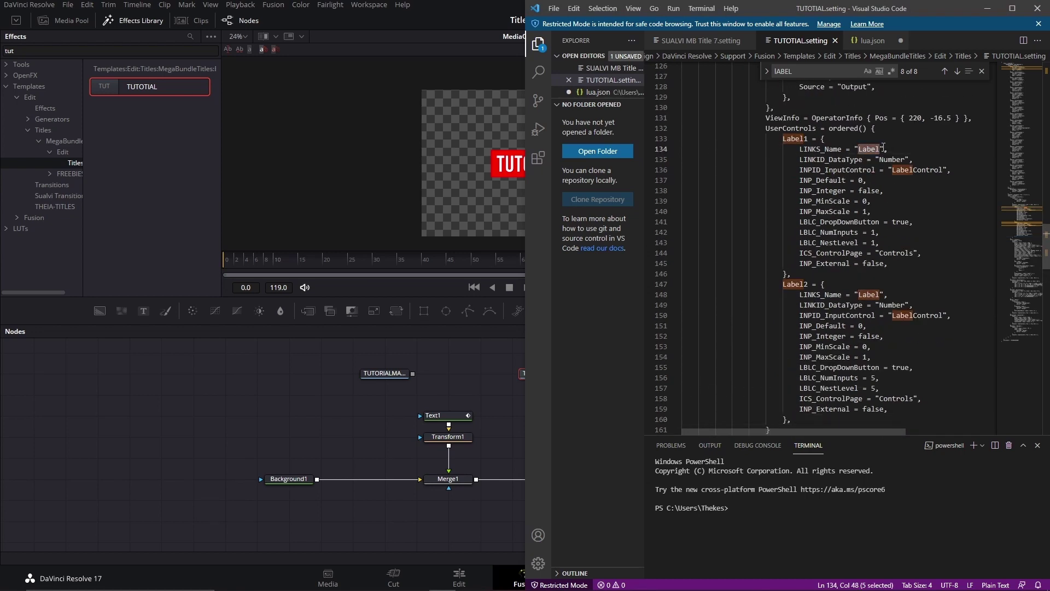
text(Po)
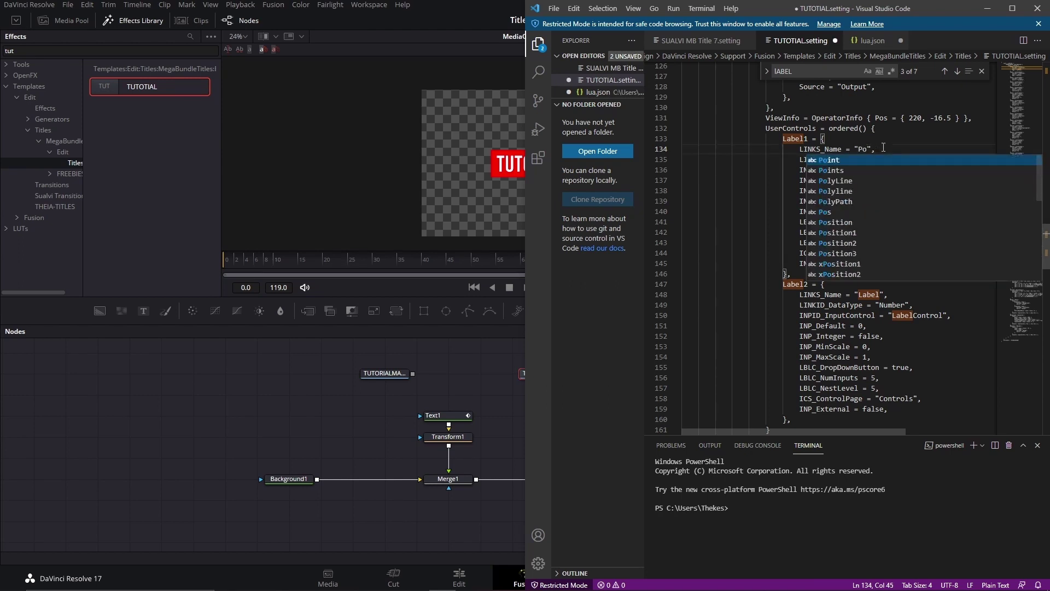
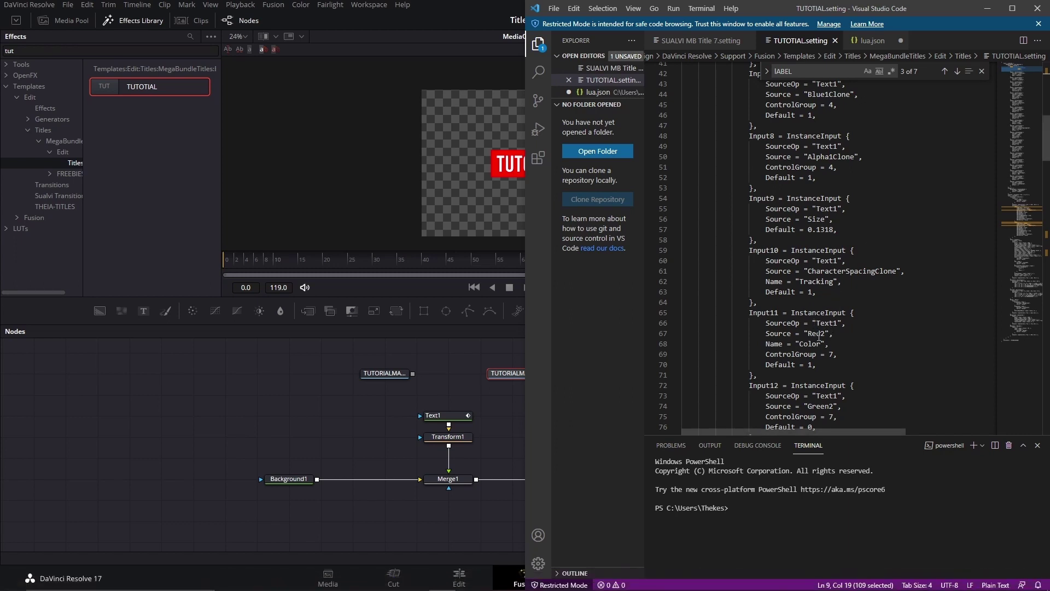
- Insert a blank line after the Input10 block and another after the Input1 block in TUTORIALMACRO's Inputs
click(767, 298)
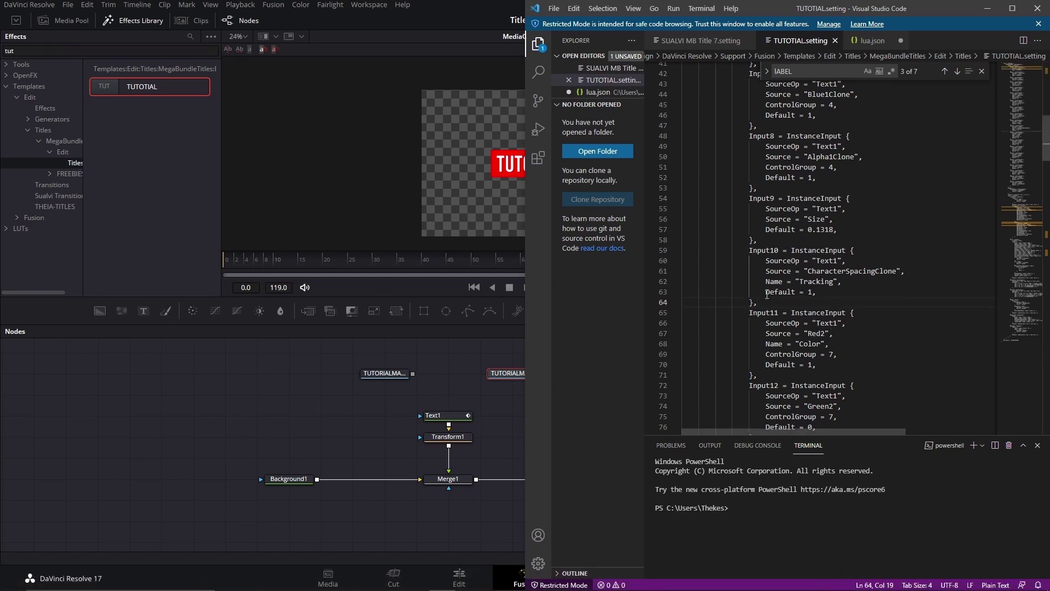
key(Return)
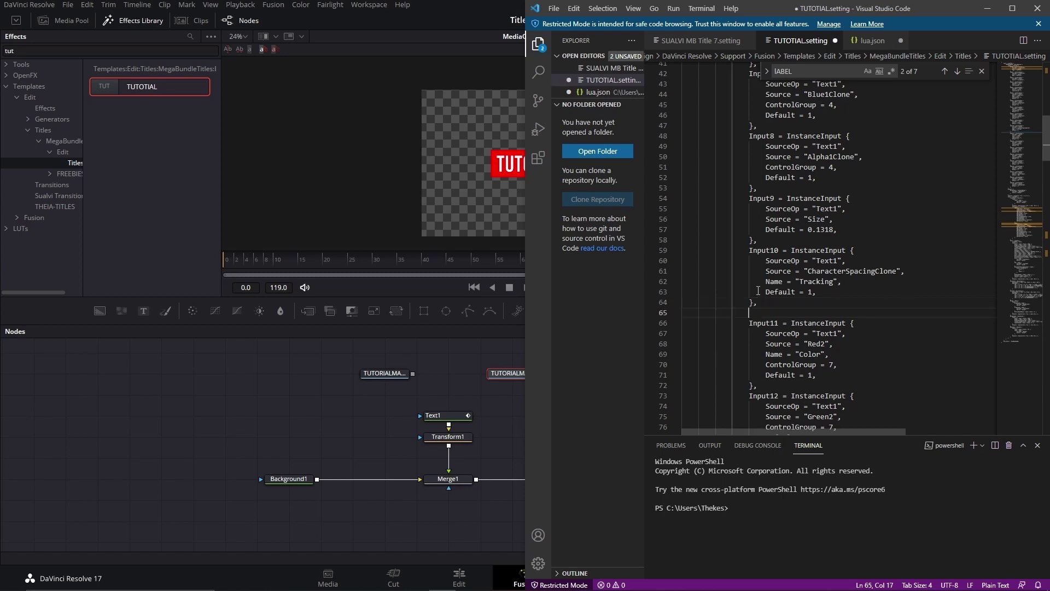
scroll(759, 290, up, 13)
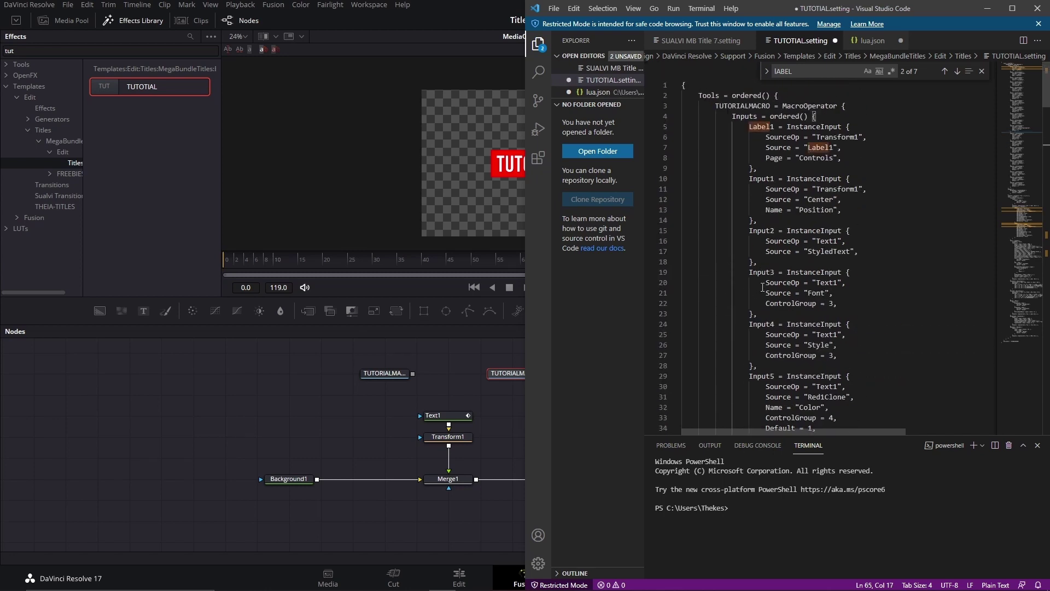
click(759, 219)
key(Return)
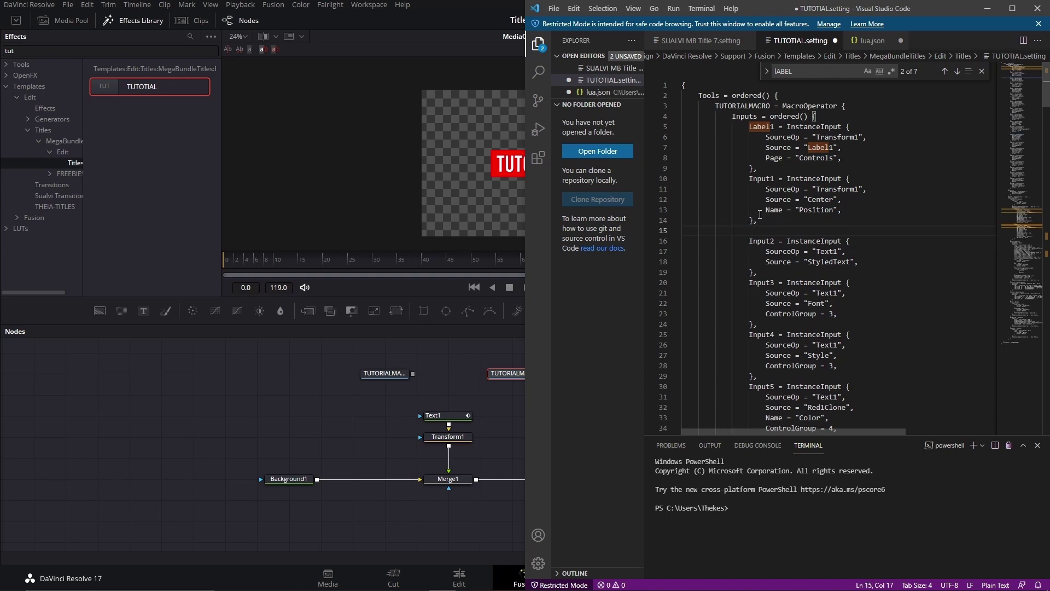
- In DaVinci Resolve, change TUTORIALMACRO_1's red background color to light orange and show the node in the viewer
key(alt+Tab)
click(933, 285)
click(629, 245)
click(630, 392)
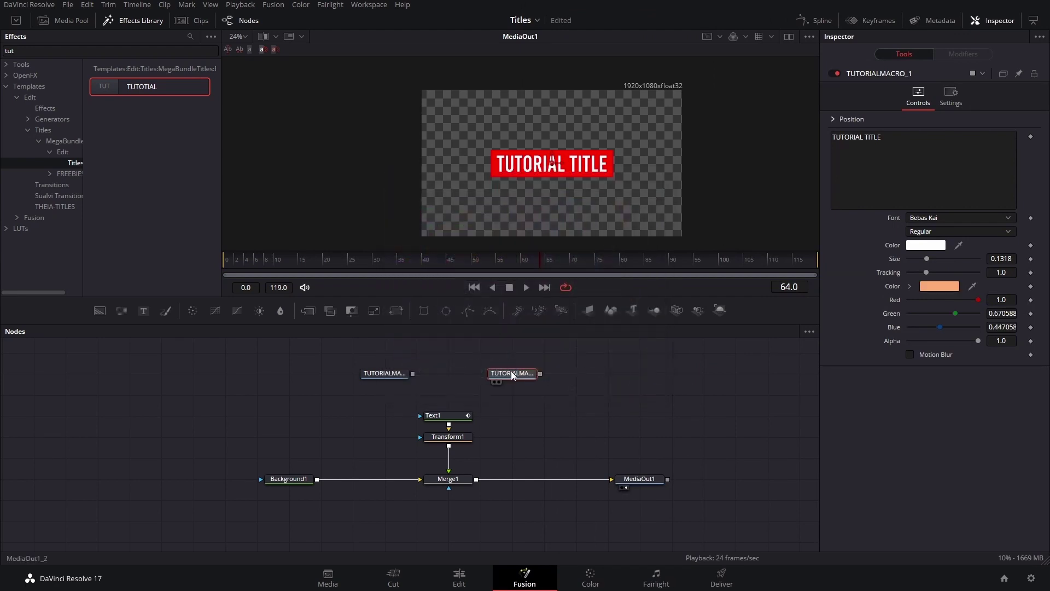
key(1)
- Change the name and Source of the Label1 copy below Input1 in TUTORIALMACRO's Inputs to Label2, and save TUTOTIAL.setting
key(alt+Tab)
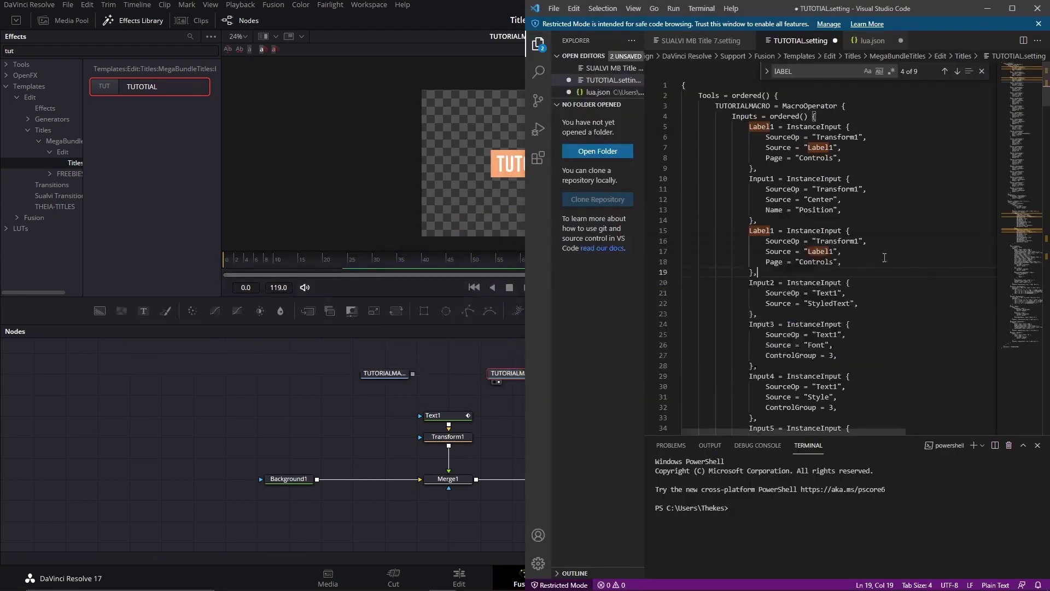
click(774, 231)
key(BackSpace)
text(2)
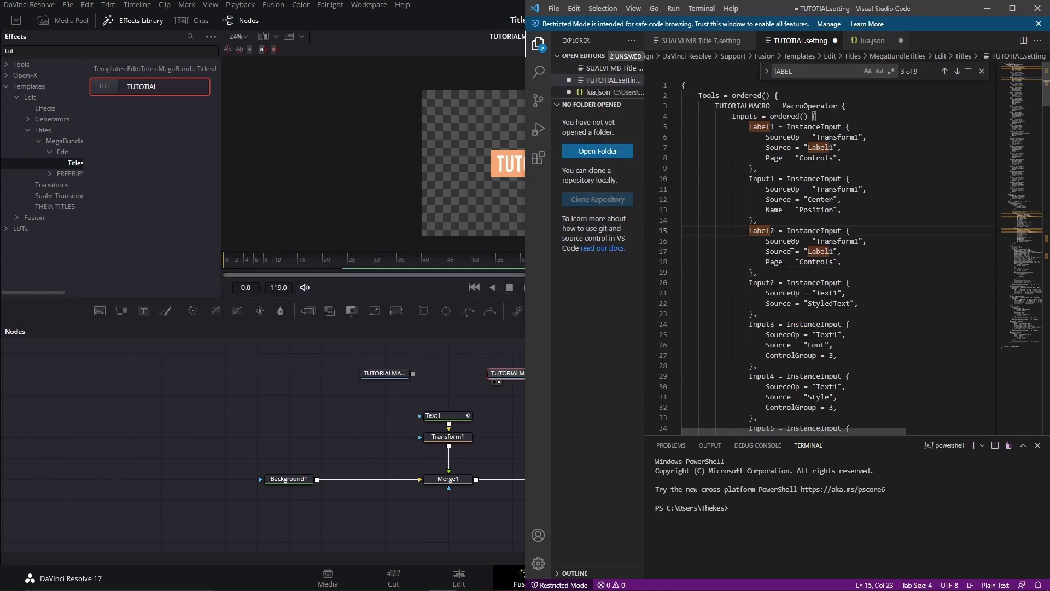
click(829, 251)
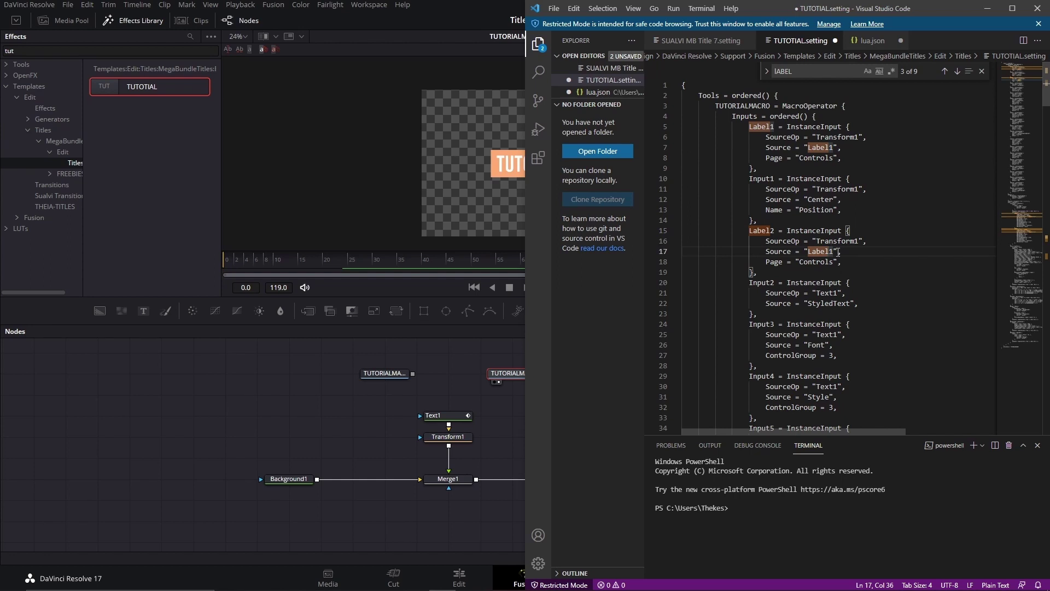
key(BackSpace)
text(2)
click(888, 309)
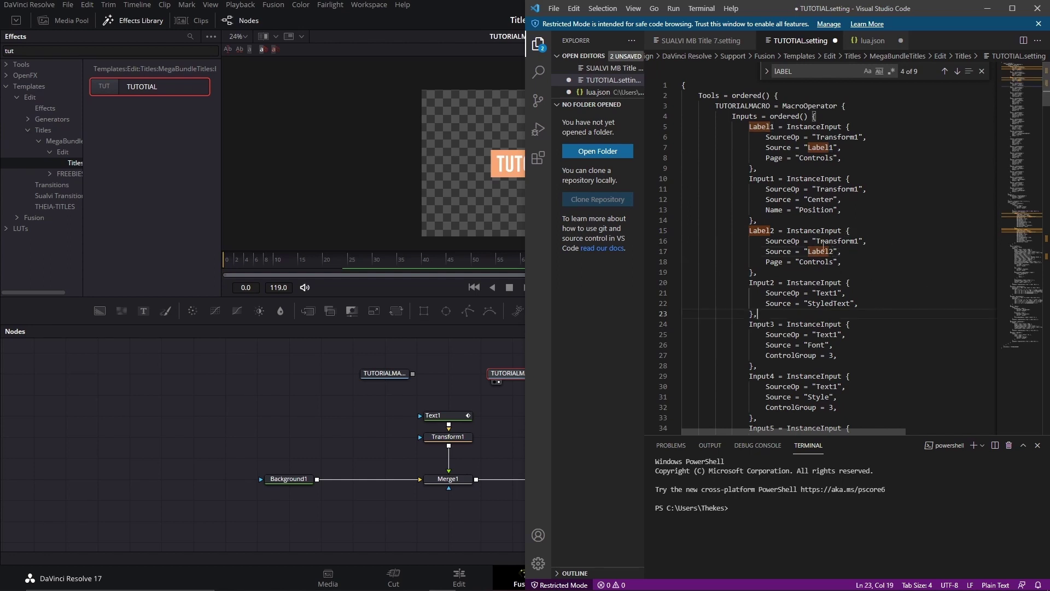
key(ctrl+s)
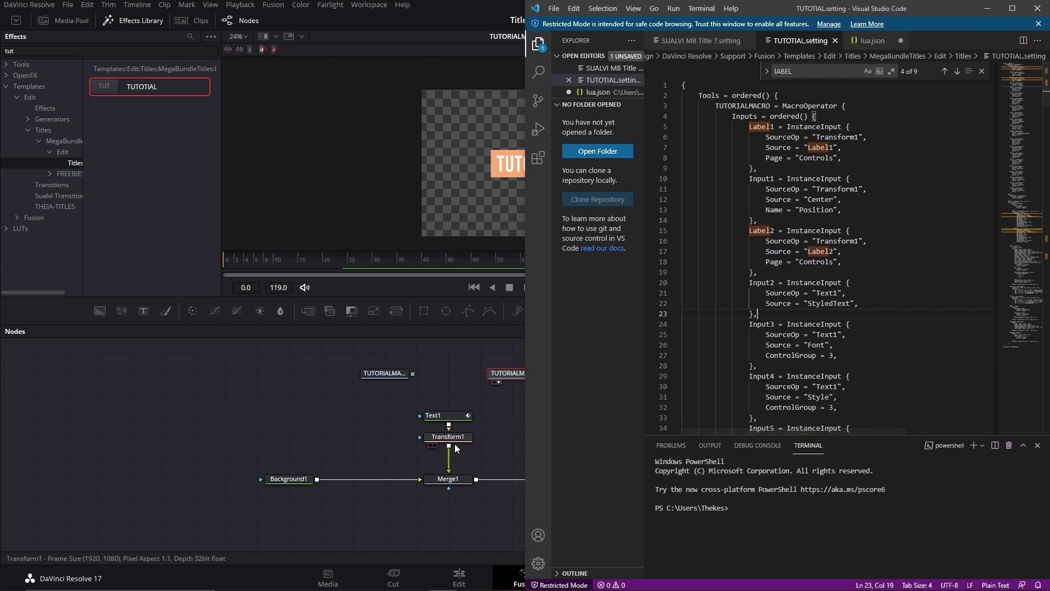
- Add the updated TUTOTIAL title to the node graph in DaVinci Resolve and test expanding and collapsing its Label section
click(439, 358)
drag(138, 84, 569, 356)
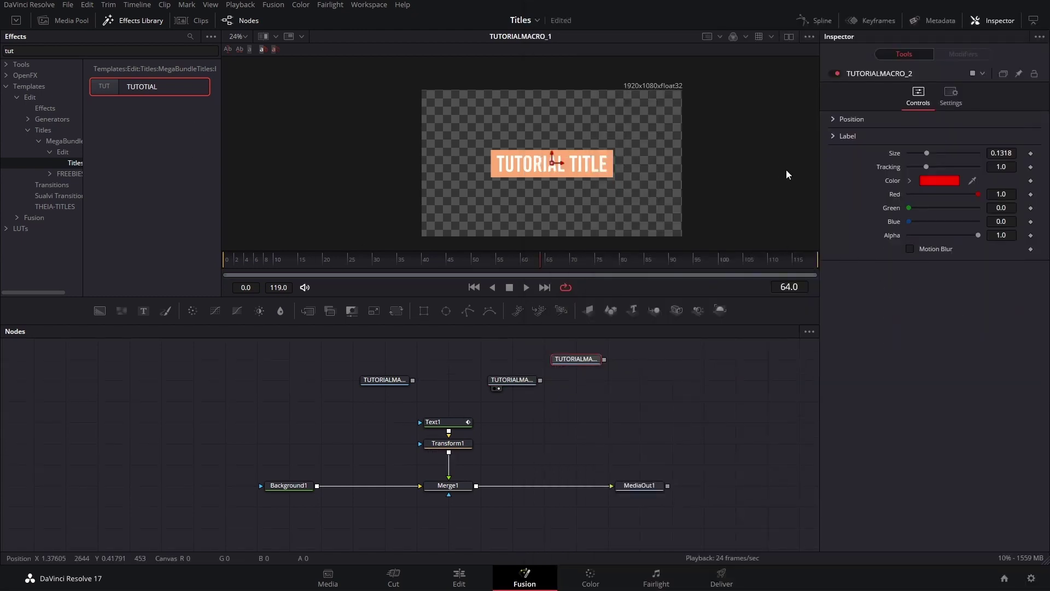
click(835, 136)
click(835, 137)
click(835, 136)
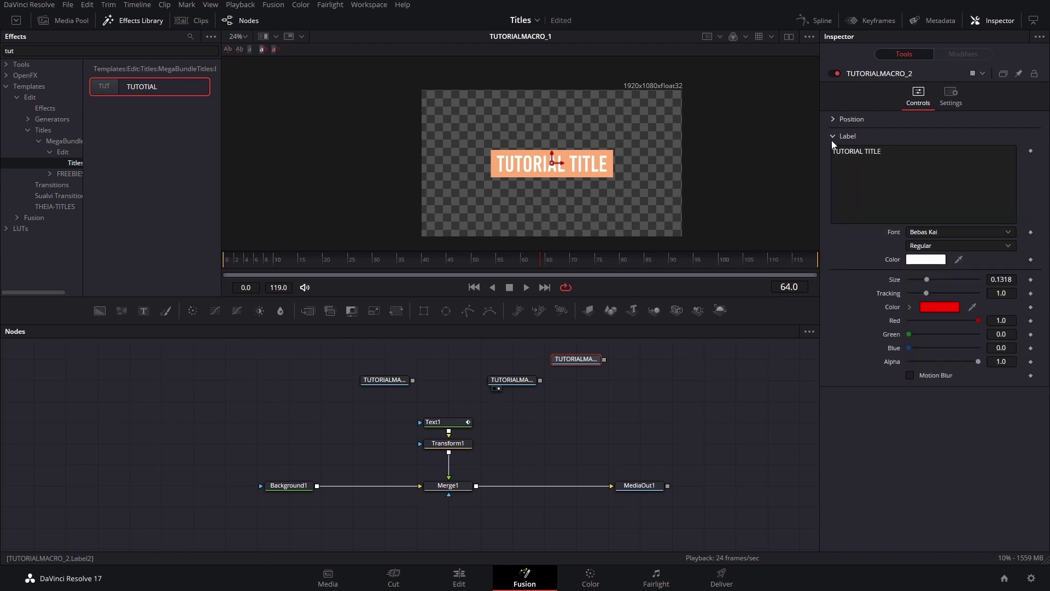
click(829, 137)
click(829, 137)
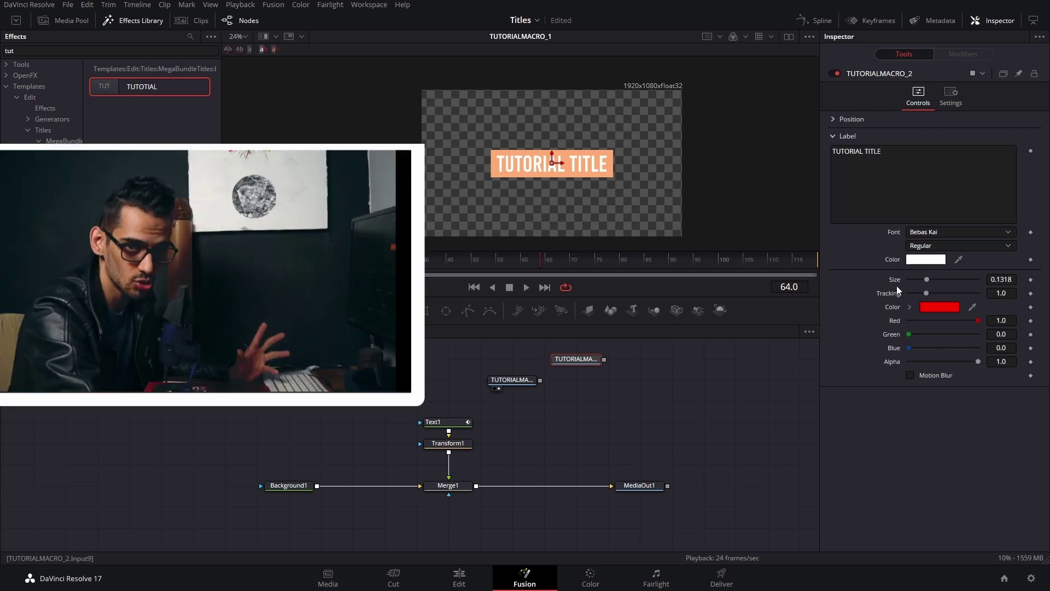
- Insert a copy of the Label1 InstanceInput block between Input10 and Input11 in TUTOTIAL.setting, aligned with the neighbouring inputs
key(alt+Tab)
scroll(897, 286, down, 3)
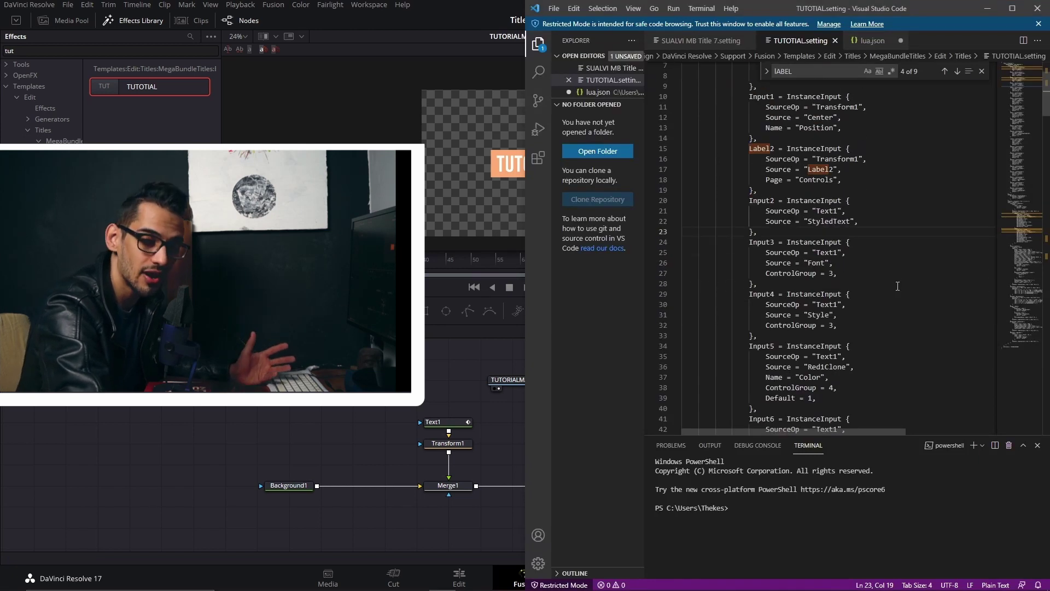
scroll(889, 257, down, 5)
scroll(880, 229, down, 2)
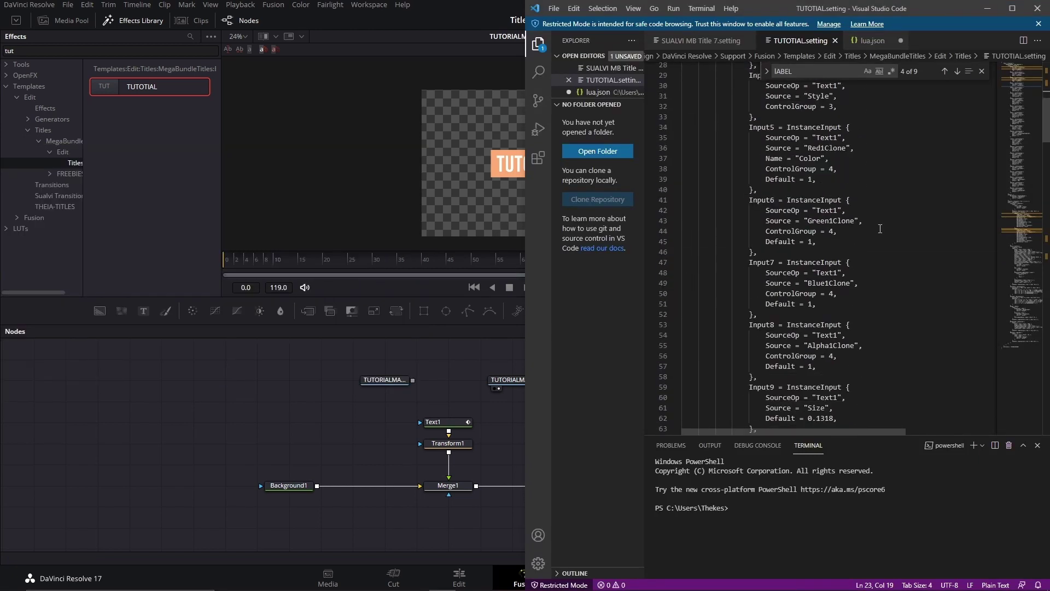
scroll(880, 229, down, 4)
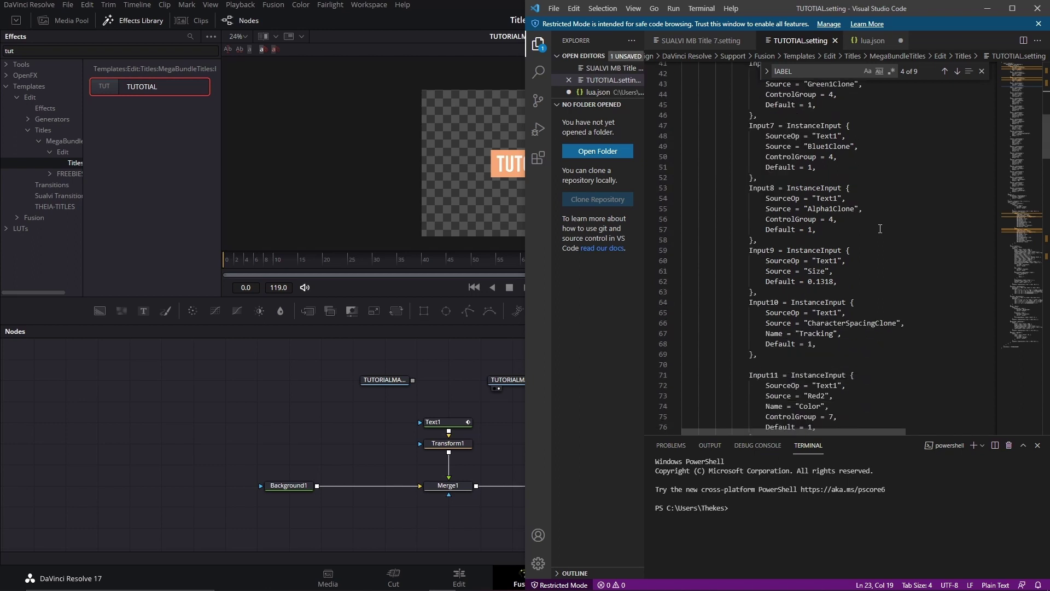
scroll(823, 331, down, 2)
click(793, 309)
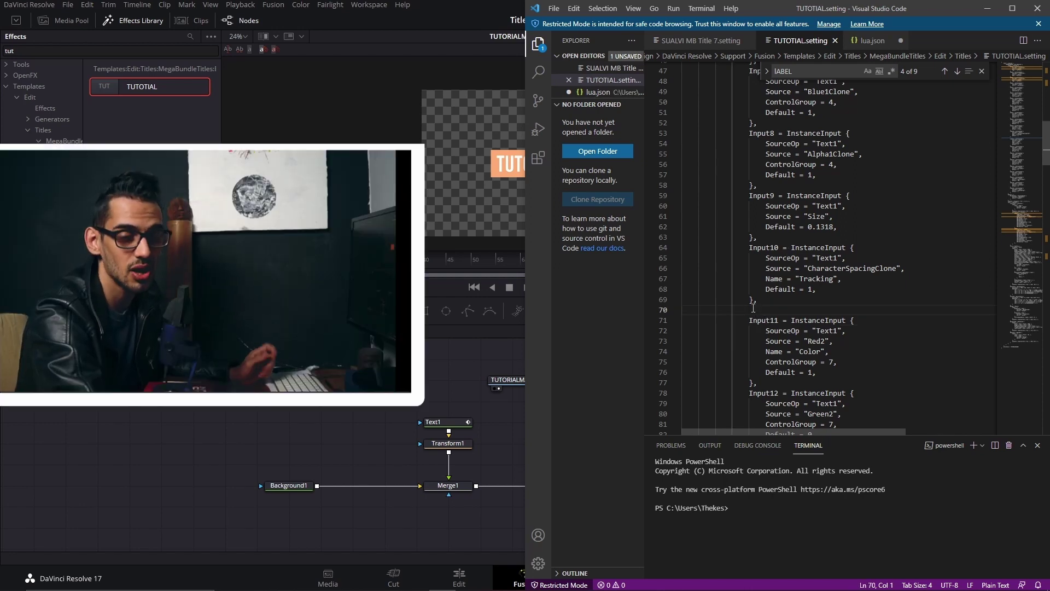
key(Tab)
key(Tab)
key(Tab)
key(Tab)
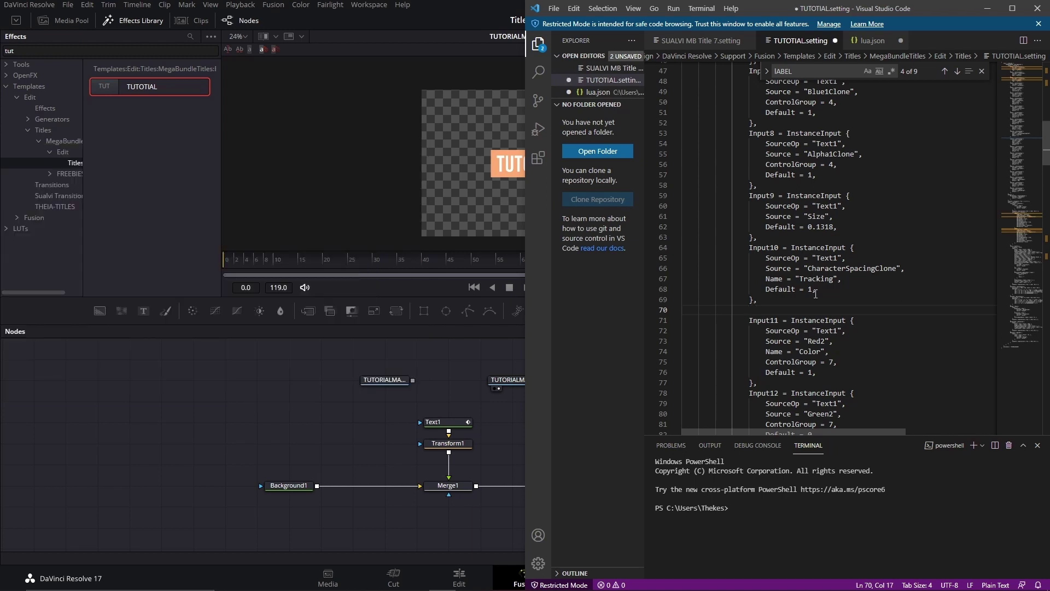
text(Label1 = InstanceInput {     SourceOp = "Transform1",     Source = "Label1",     Page = "Controls", },)
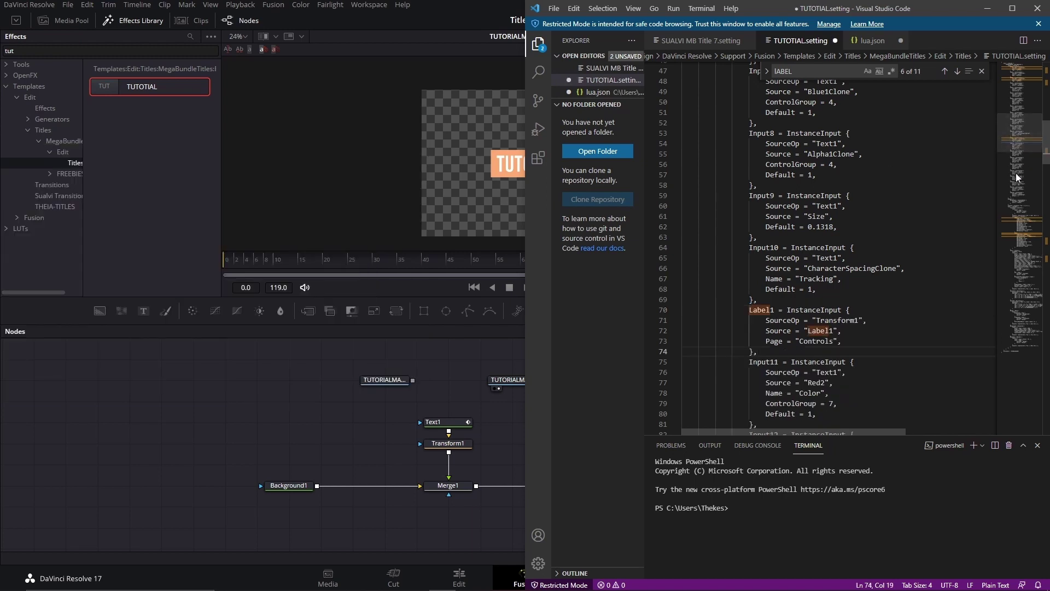
- Set both LBLC_NumInputs and LBLC_NestLevel to 9 in the Label2 block of Transform1's UserControls, and save the file
click(1022, 226)
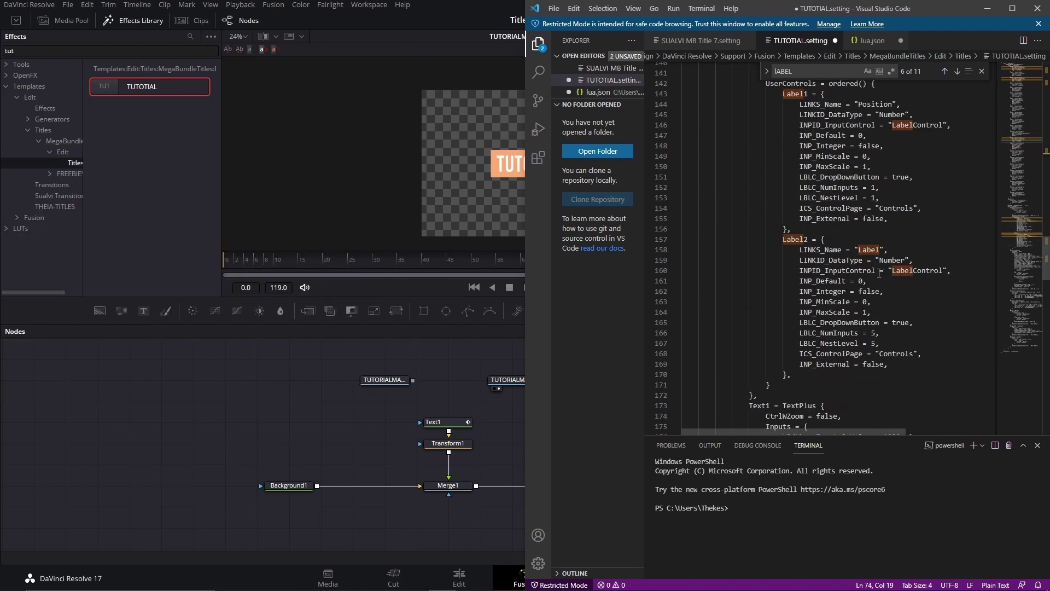
click(875, 332)
key(BackSpace)
text(9)
click(876, 343)
key(BackSpace)
text(9)
key(Up)
key(ctrl+s)
- Copy the whole Label2 block in Transform1's UserControls and paste it twice directly below itself
key(Down)
key(Down)
key(Down)
key(Down)
drag(793, 374, 783, 239)
key(ctrl+c)
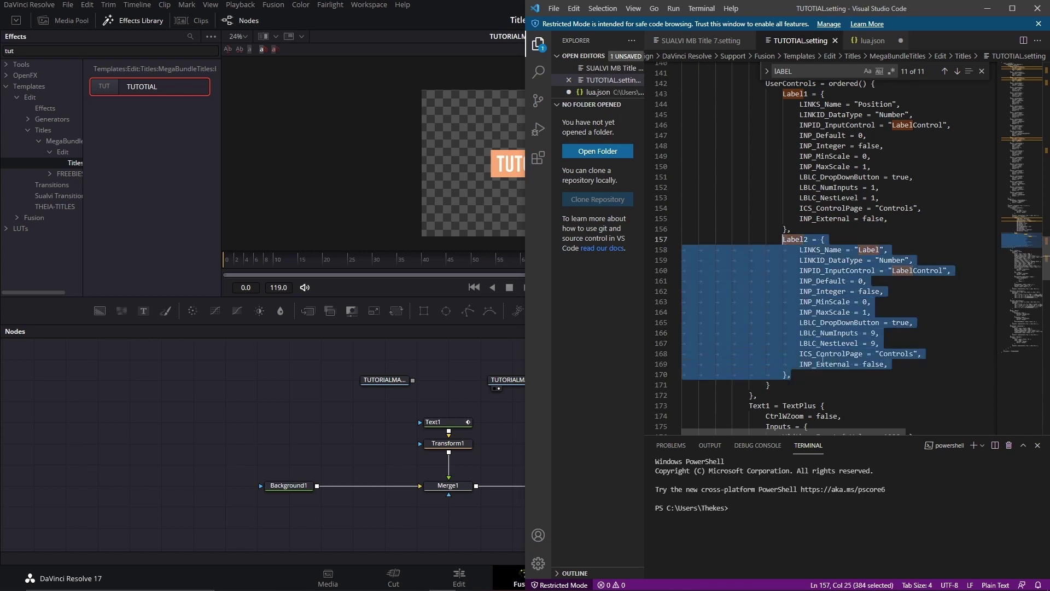
click(792, 376)
key(Return)
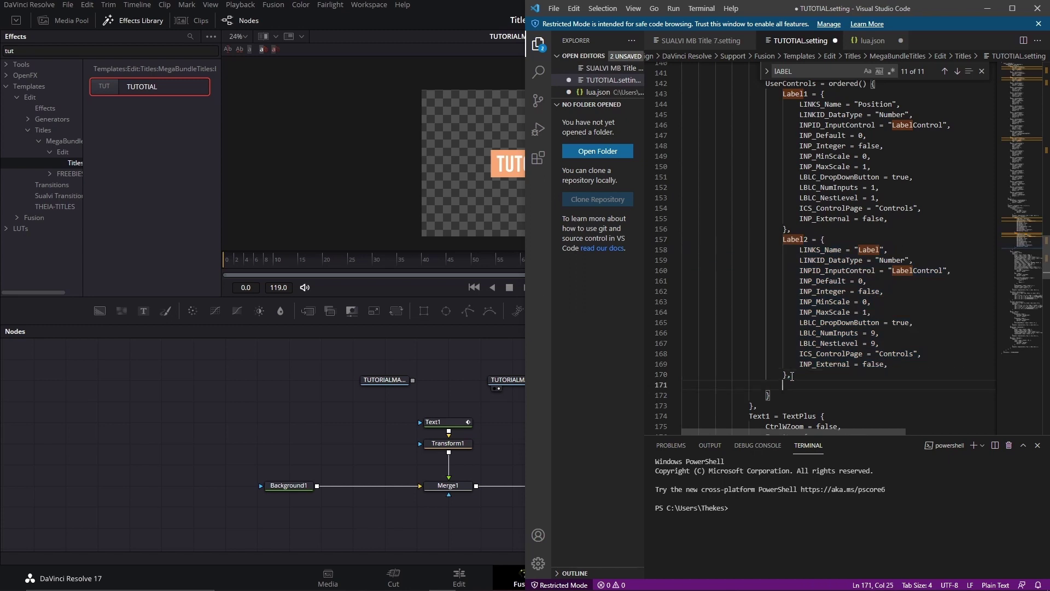
key(ctrl+v)
key(Return)
key(ctrl+v)
- Rename the first pasted copy of the Label2 block in Transform1's UserControls to Label3
scroll(825, 115, up, 4)
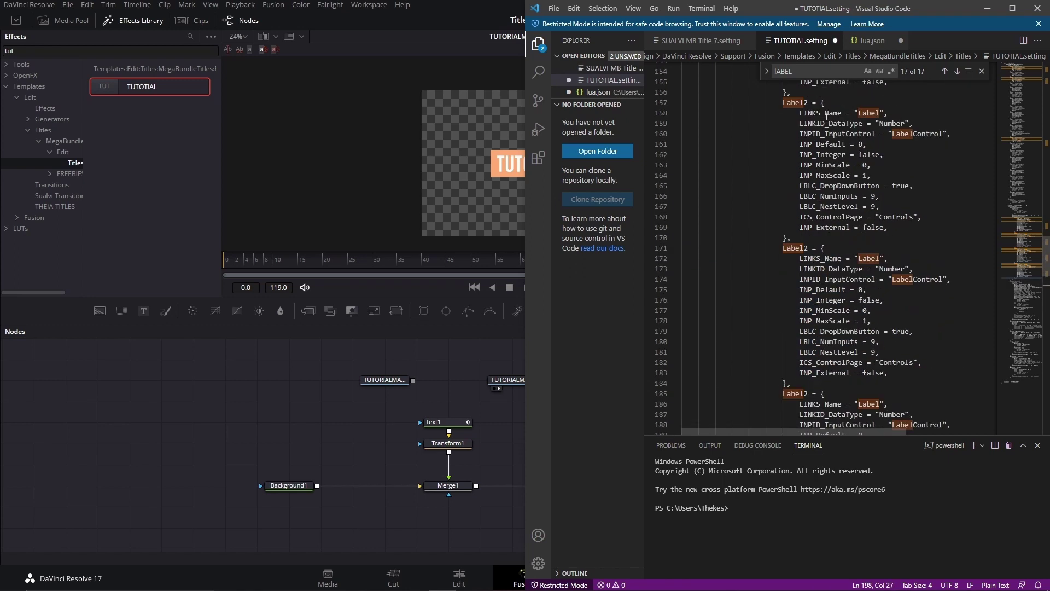
click(807, 275)
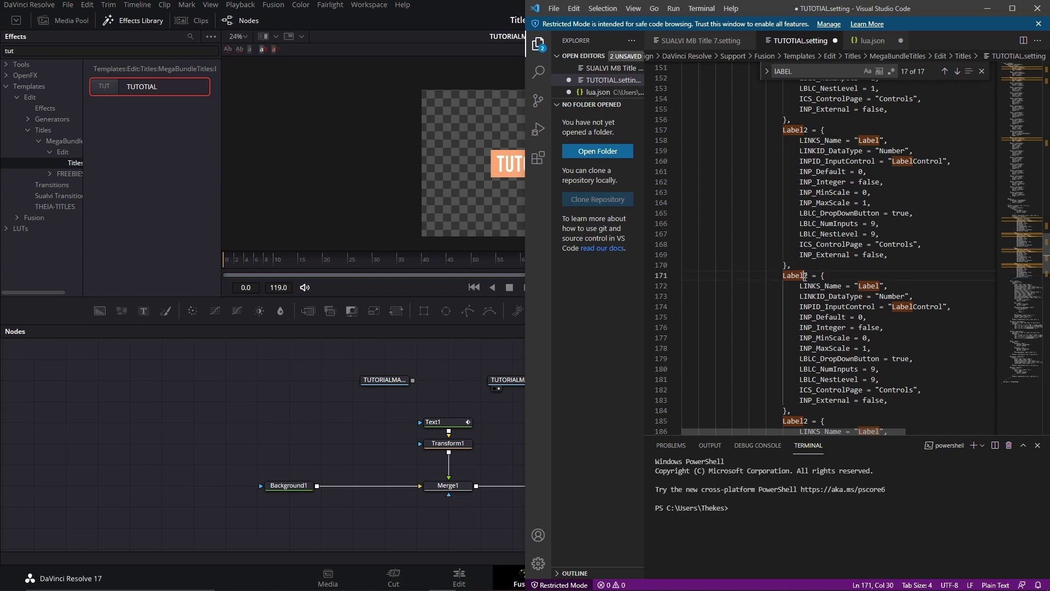
key(BackSpace)
text(3)
scroll(826, 325, down, 3)
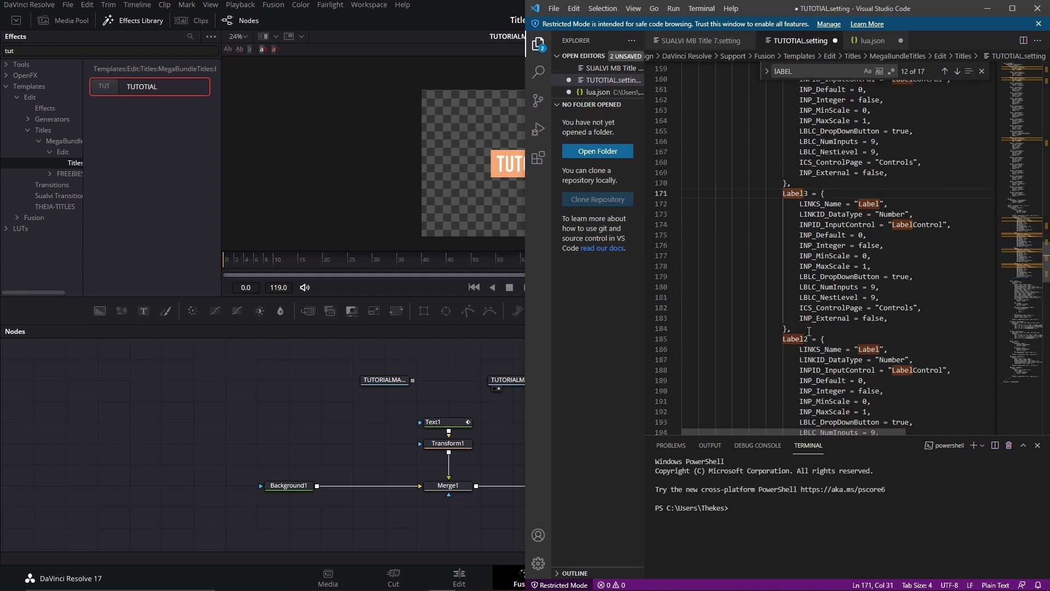
- Rename the second pasted copy of the Label2 block in Transform1's UserControls to Label4
click(808, 338)
key(BackSpace)
text(4)
- Set LINKS_Name to "Shape Color" in the Label3 block of Transform1's UserControls
scroll(867, 205, up, 1)
click(859, 230)
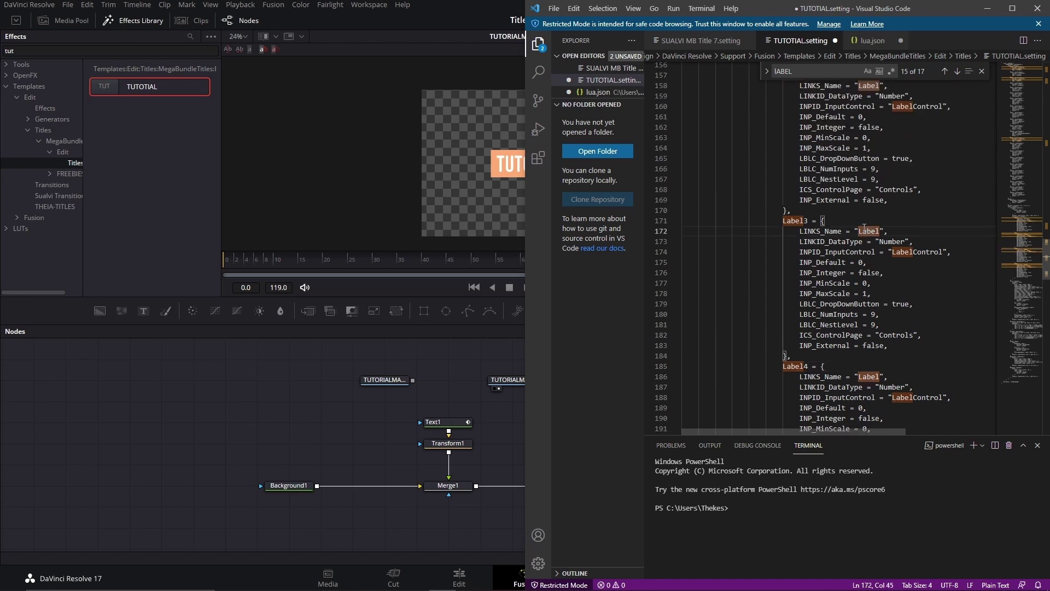
double_click(879, 230)
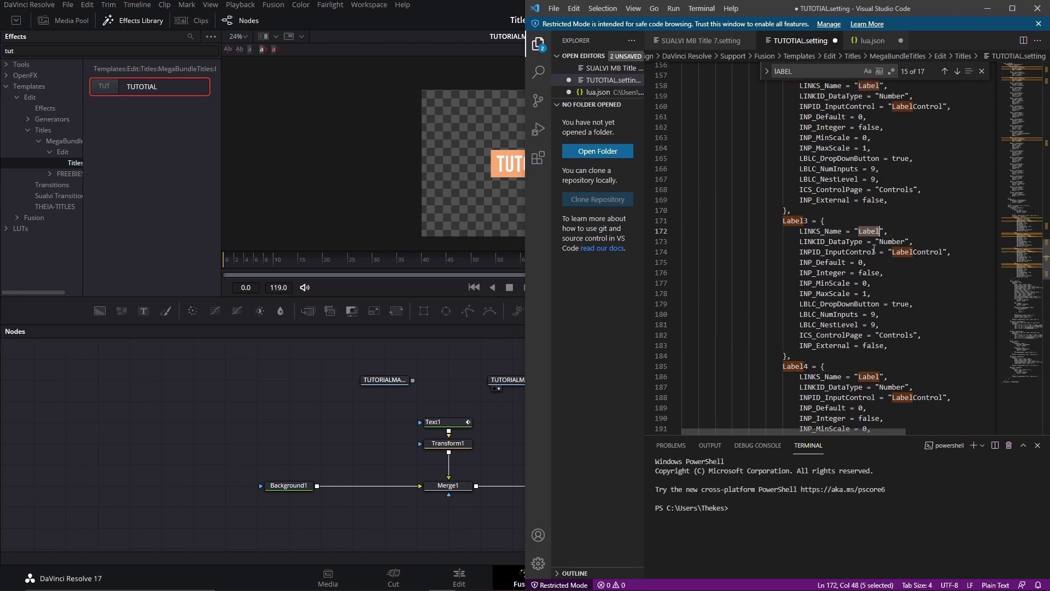
text(Shape Color)
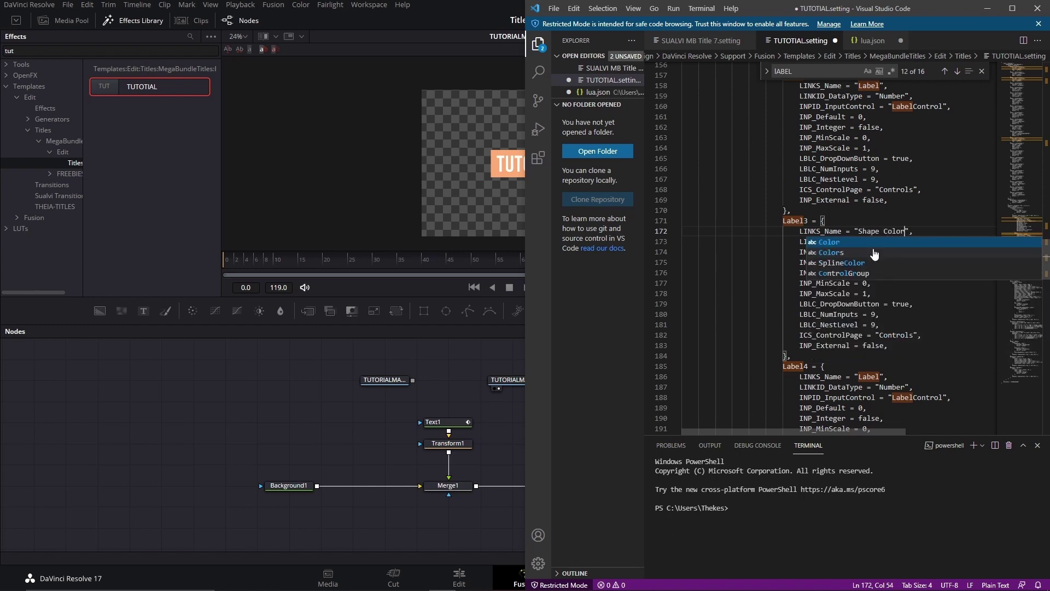
click(791, 355)
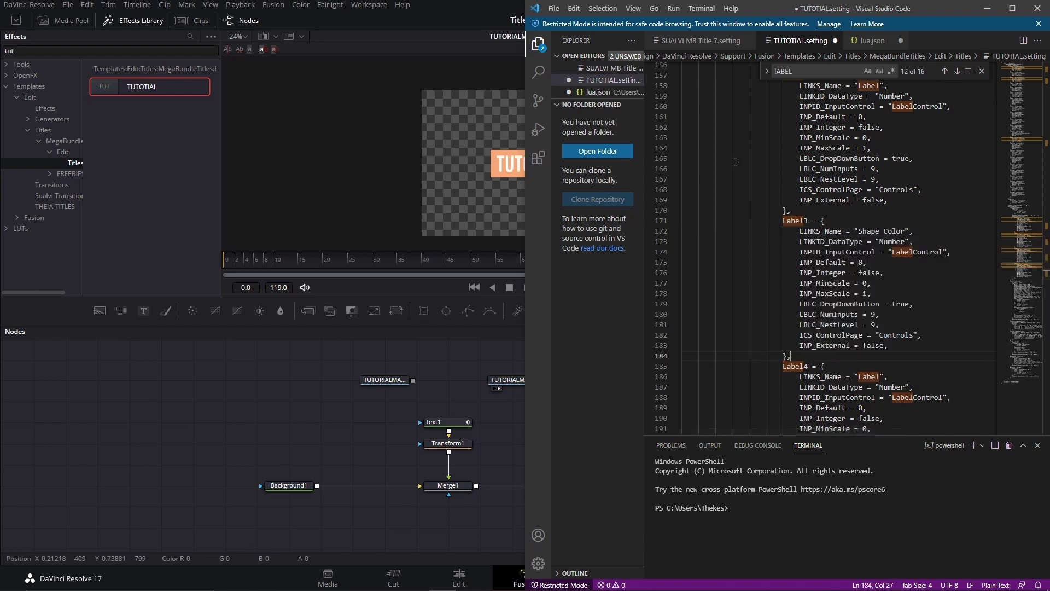
- Set LINKS_Name to "Motion Blur" in the Label4 block of Transform1's UserControls
scroll(684, 174, down, 1)
drag(858, 349, 881, 349)
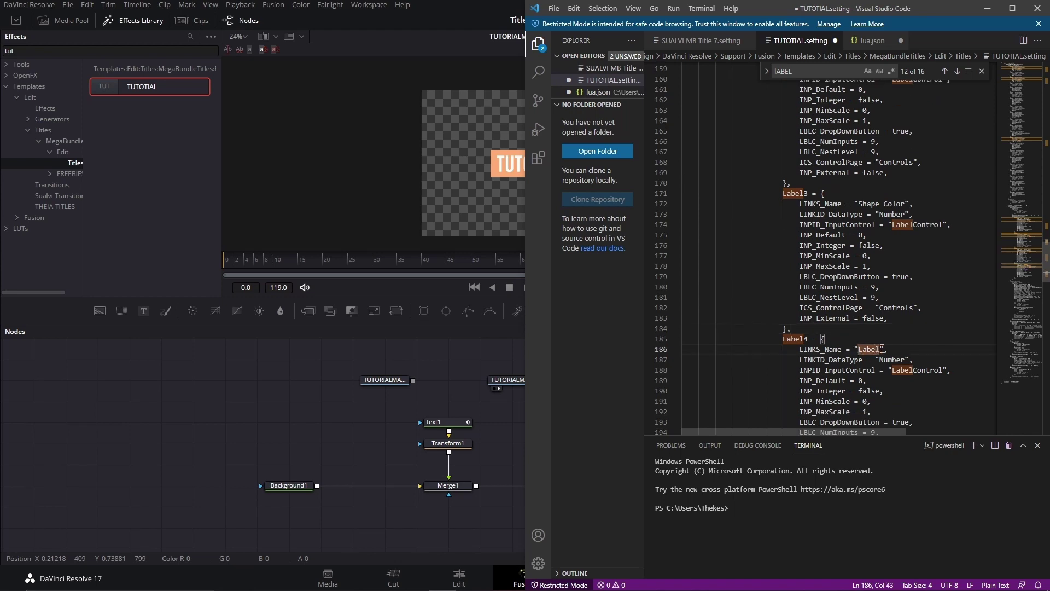
shift+click(881, 348)
text(Motion)
text( Blur)
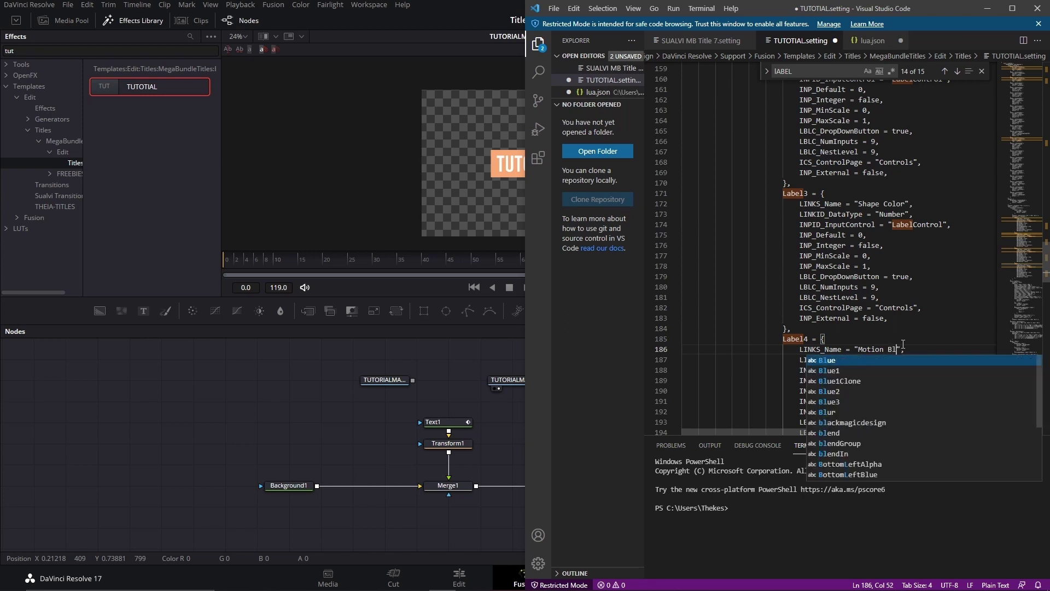
- Set LINKS_Name to "Text" in the Label2 block of Transform1's UserControls
scroll(878, 192, up, 2)
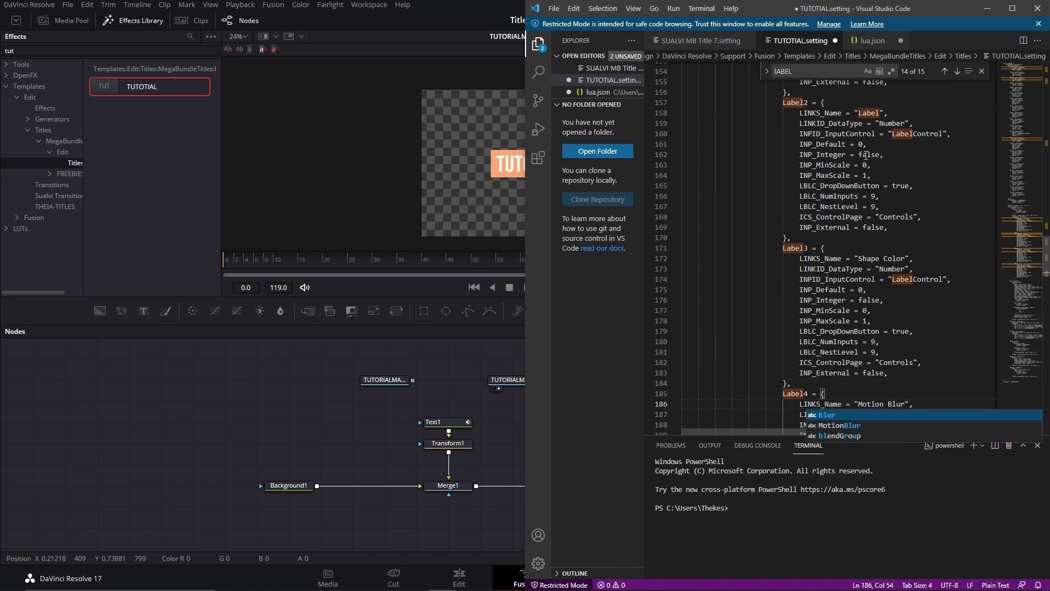
double_click(868, 113)
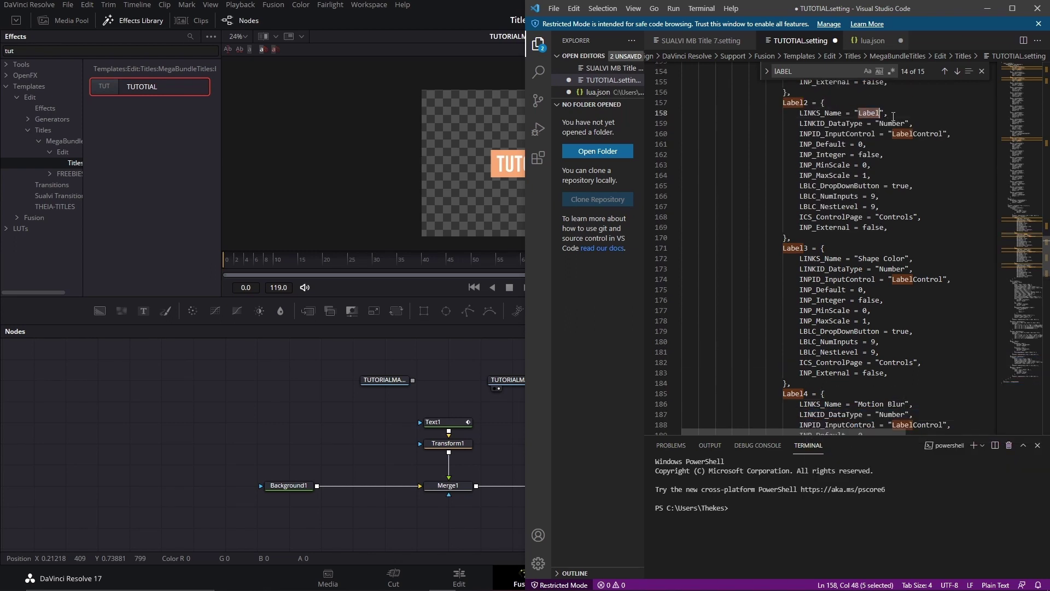
text(Text)
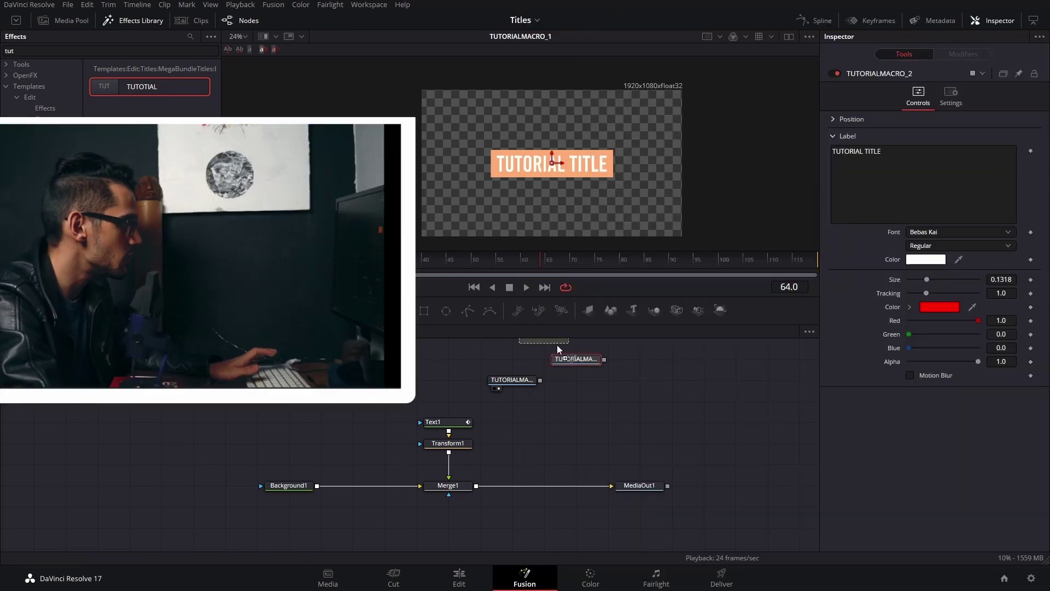
- In DaVinci Resolve, add a fresh instance of the edited macro to the node graph and delete TUTORIALMACRO_2, placing the new node near its spot
key(ctrl+v)
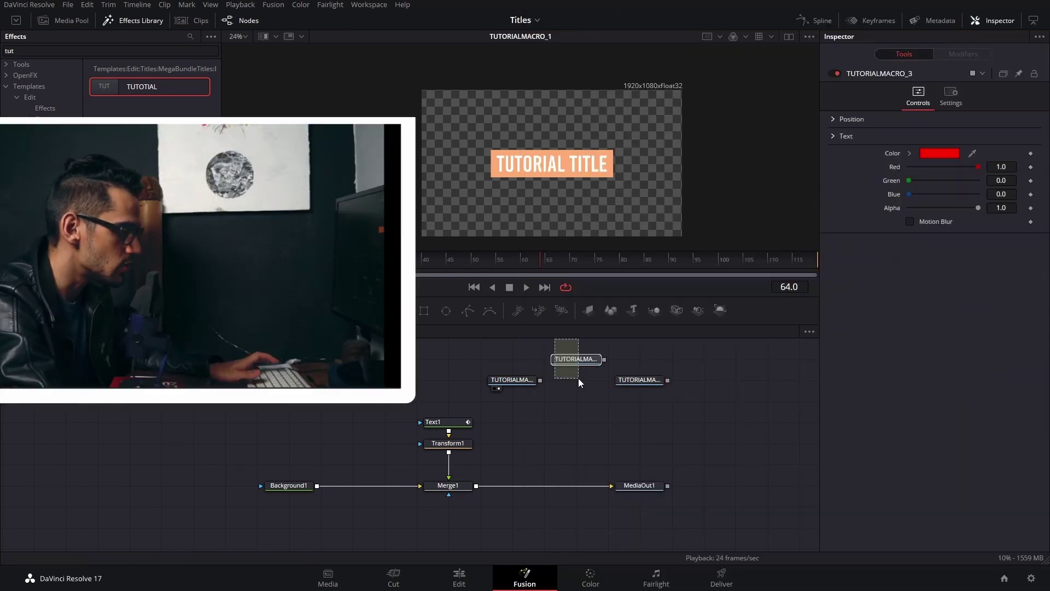
key(Delete)
drag(648, 379, 617, 359)
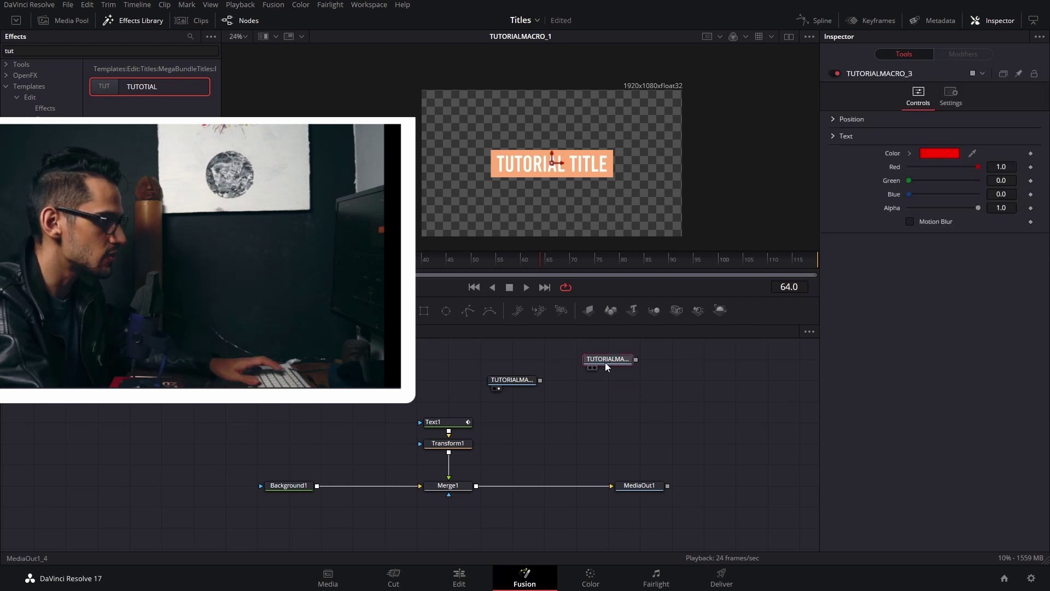
- Expand and collapse the Text section of TUTORIALMACRO_3 to check which parameters it groups
click(834, 137)
click(833, 137)
click(834, 137)
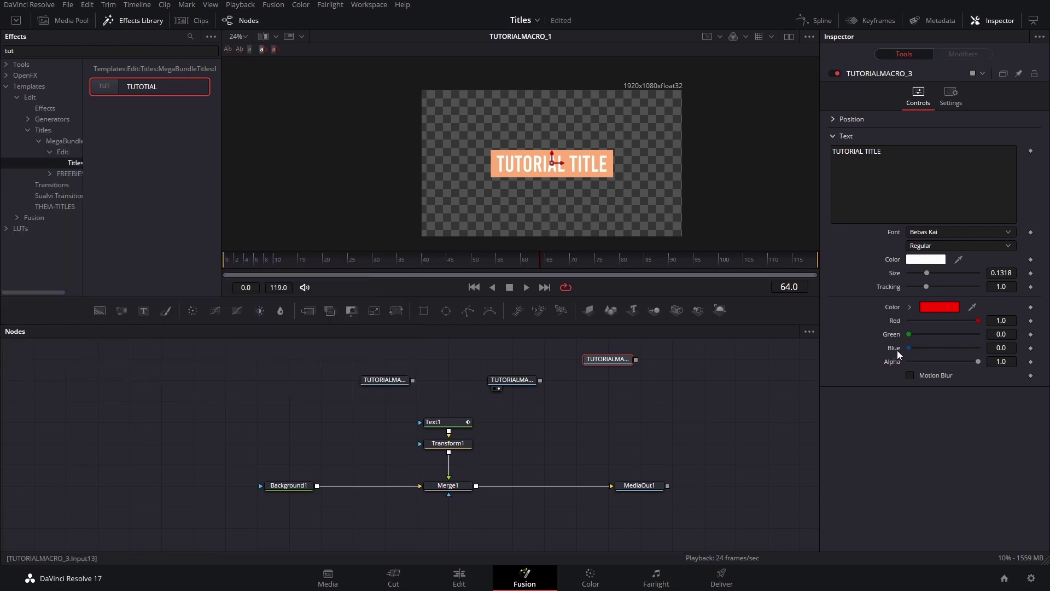
- Back in Visual Studio Code, change the Label1 InstanceInput between Input10 and Input11 to Label3, with Source "Label3", and save the file
key(alt+Tab)
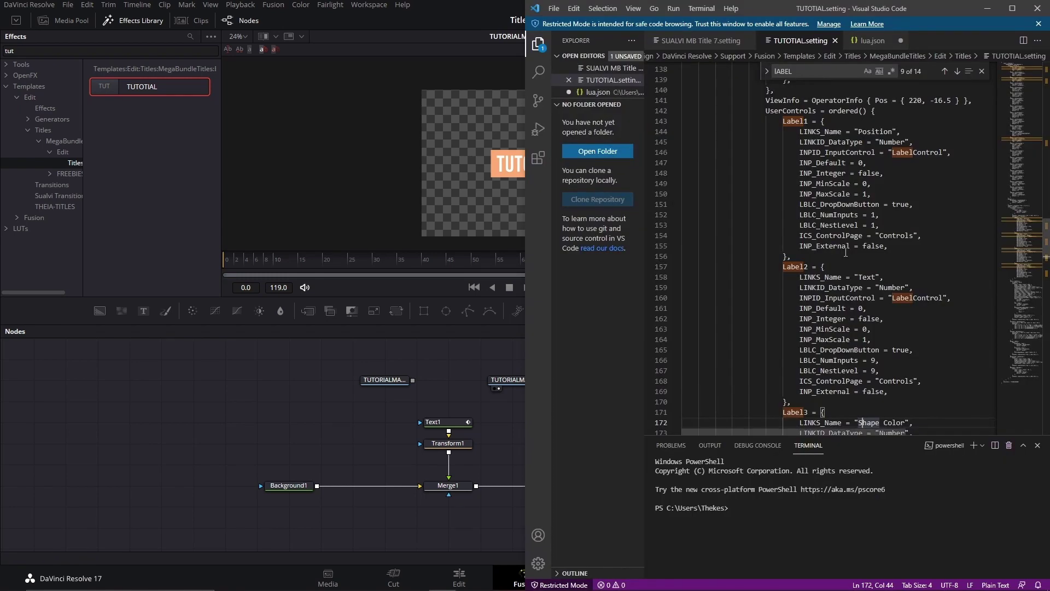
scroll(845, 252, up, 8)
click(1018, 138)
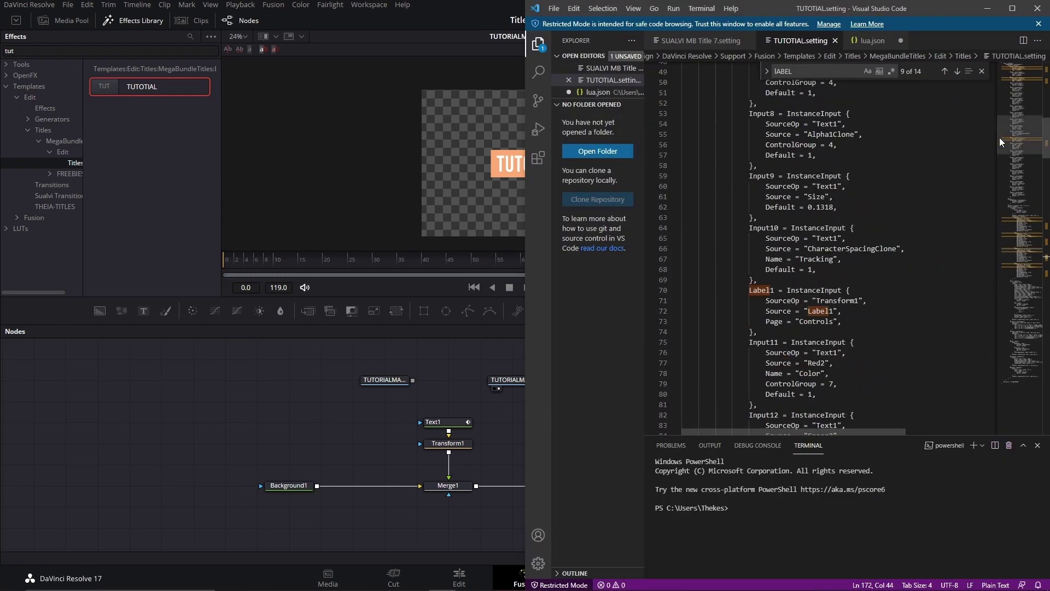
click(775, 290)
key(BackSpace)
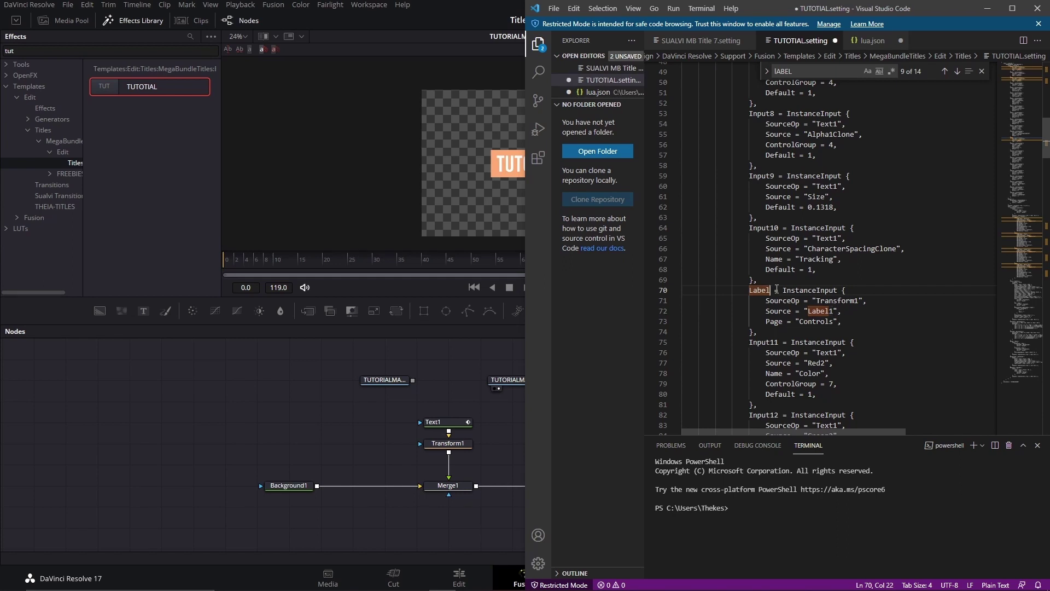
text(3)
click(831, 311)
key(BackSpace)
text(3)
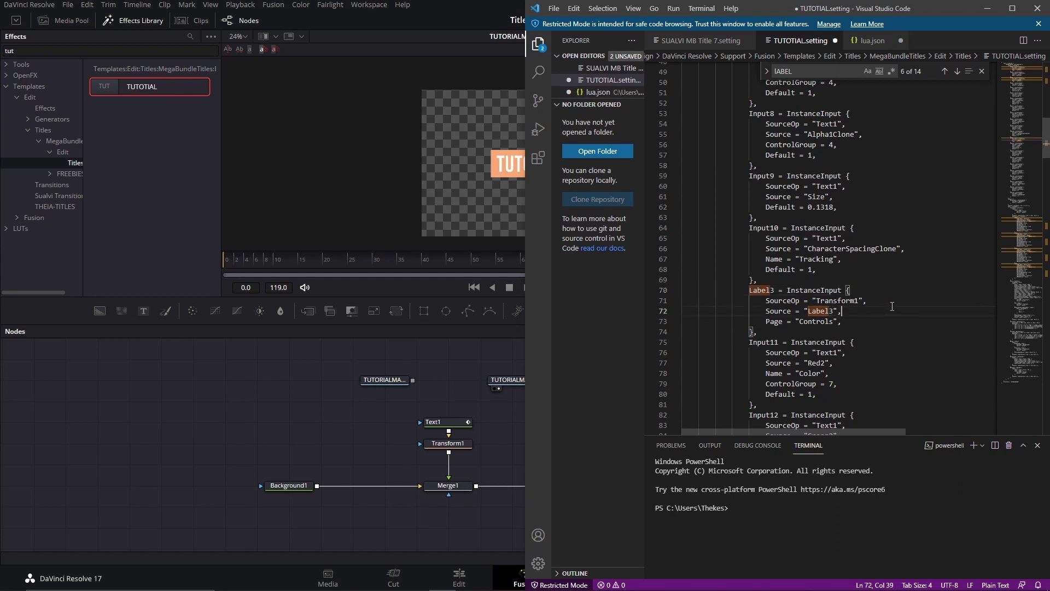
key(ctrl+s)
- Check the macro's color parameters in DaVinci Resolve, and insert an empty line between Input14 and Input15 in TUTOTIAL.setting
scroll(892, 307, down, 13)
scroll(891, 306, down, 20)
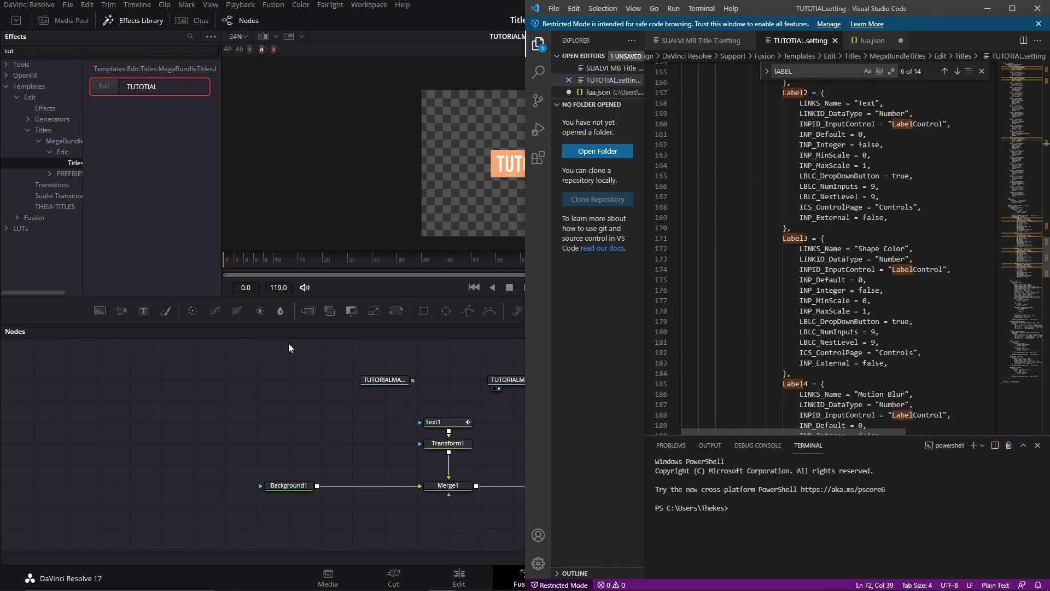
click(255, 326)
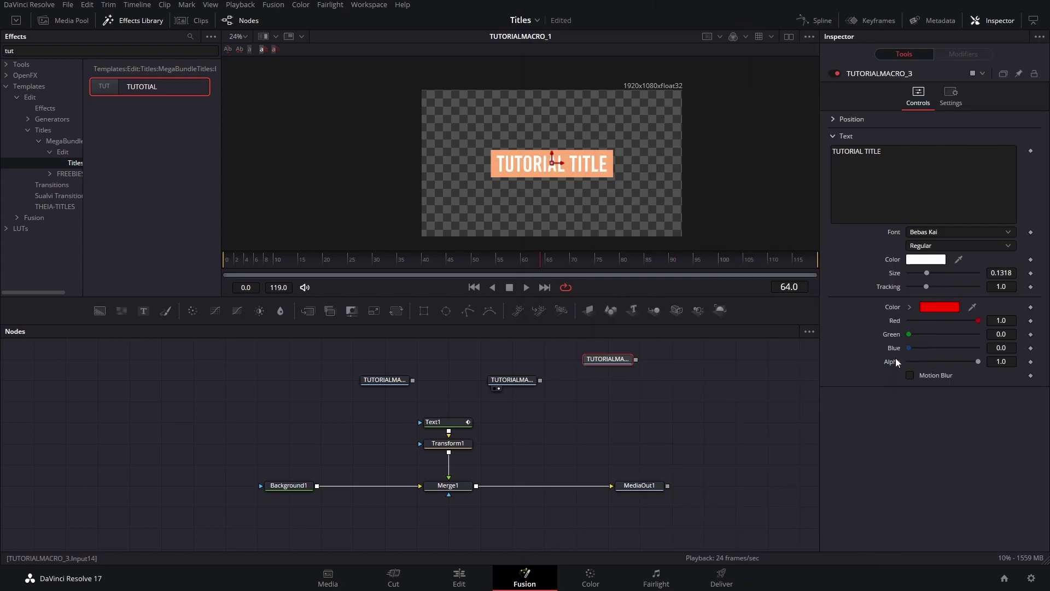
key(alt+Tab)
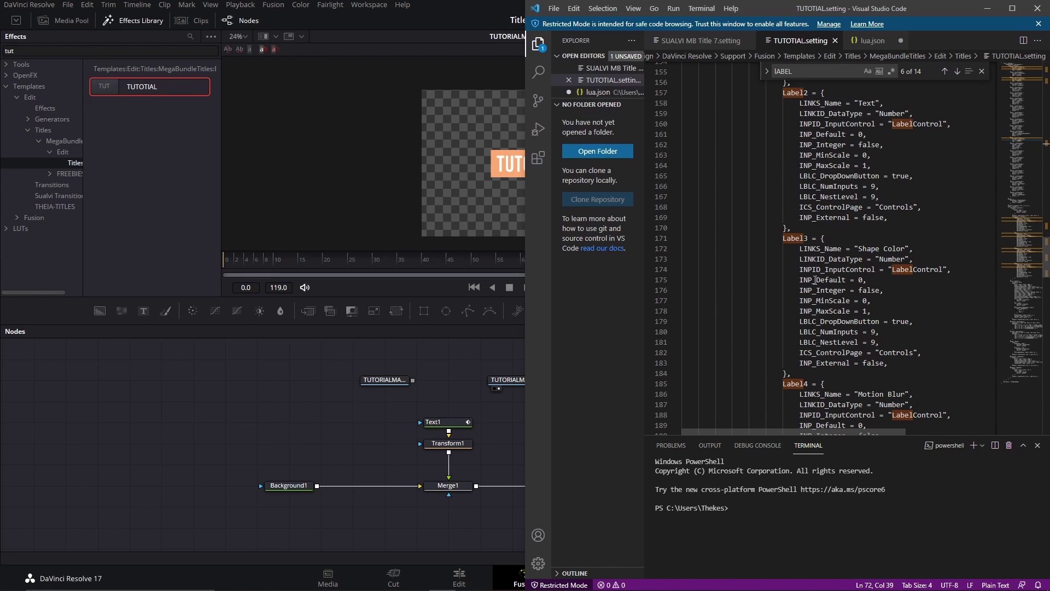
click(1012, 140)
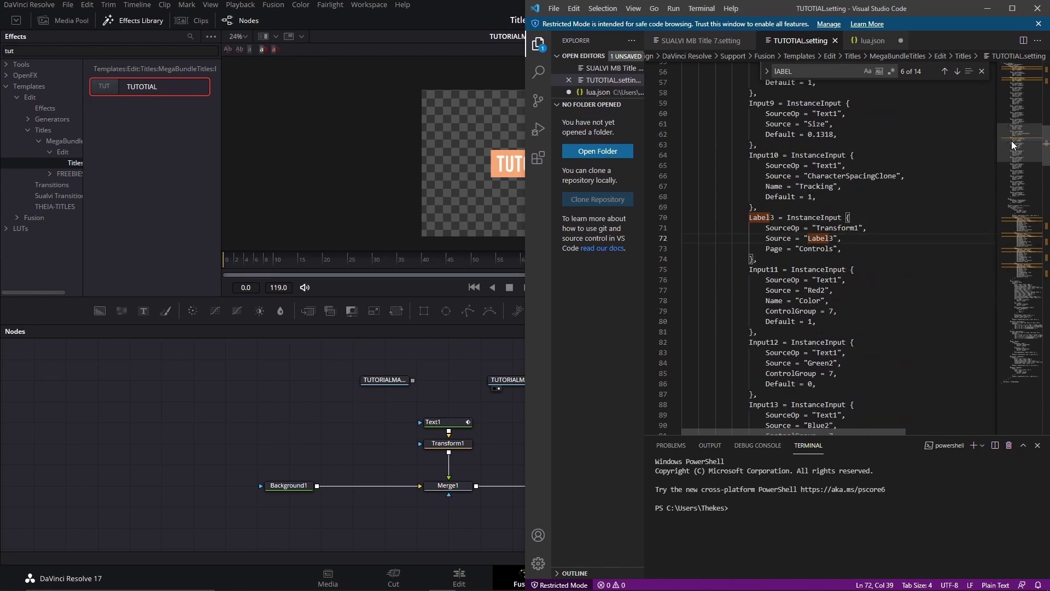
scroll(877, 219, down, 2)
scroll(870, 246, down, 2)
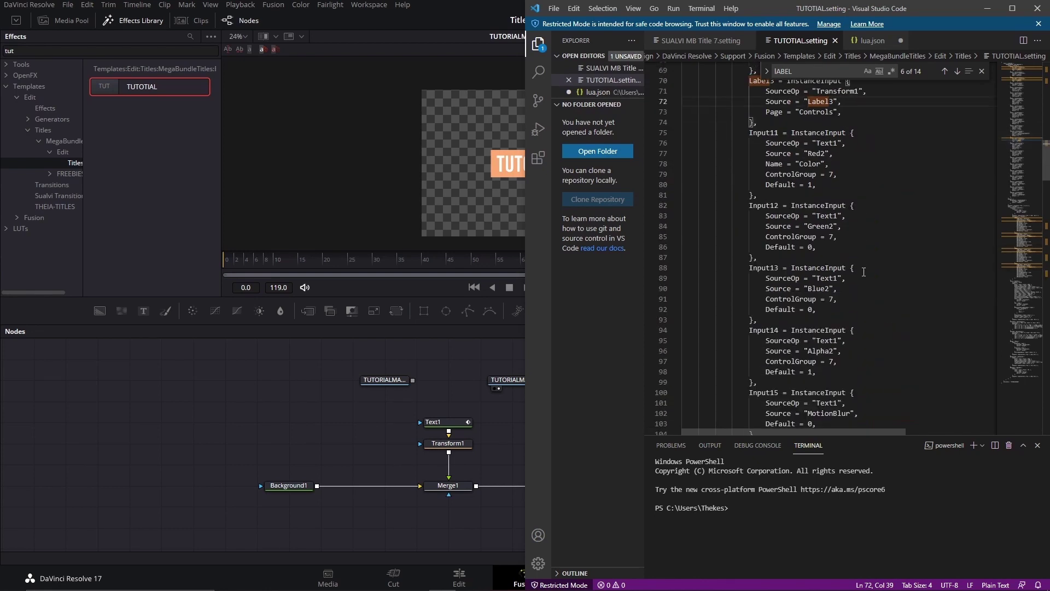
scroll(863, 272, down, 3)
click(799, 275)
key(Return)
- Set both LBLC_NumInputs and LBLC_NestLevel to 4 in the Label3 block of Transform1's UserControls
scroll(799, 275, up, 5)
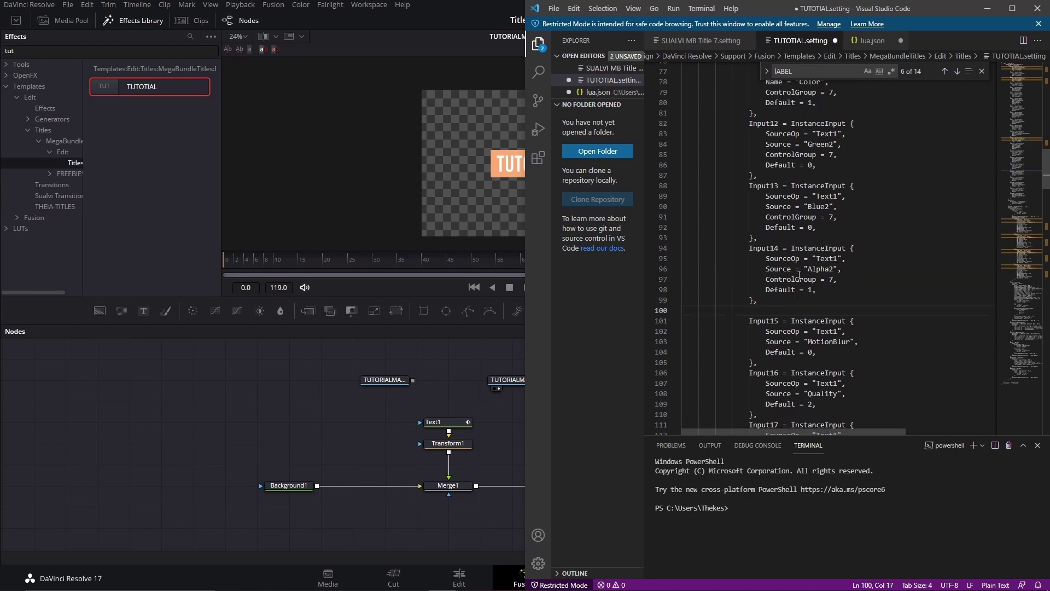
scroll(807, 170, down, 2)
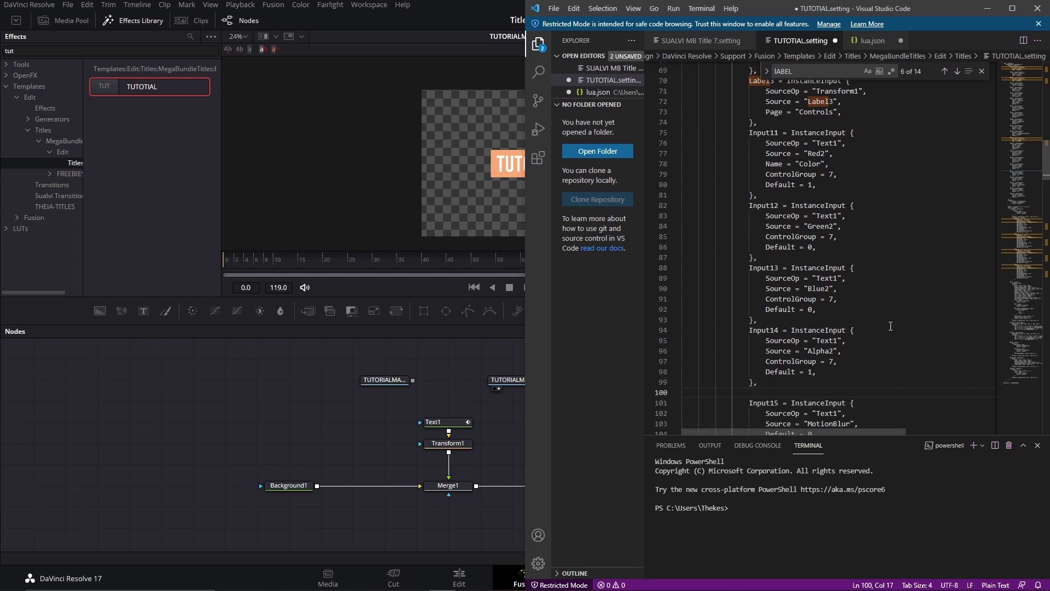
click(1016, 252)
click(882, 310)
key(BackSpace)
text(4,)
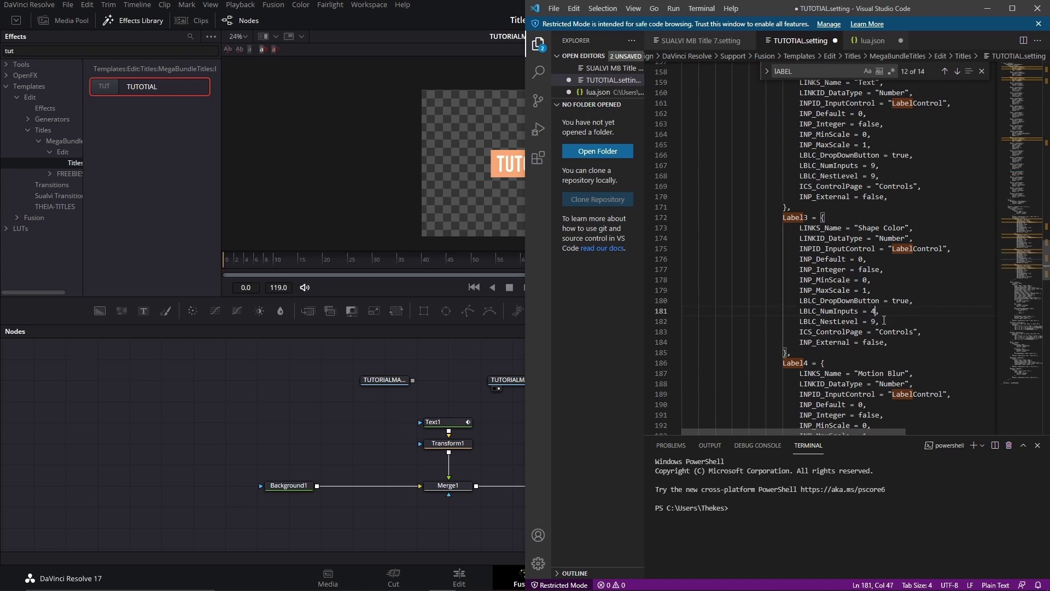
click(878, 321)
key(BackSpace)
text(4)
- Set both LBLC_NumInputs and LBLC_NestLevel to 5 in the Label4 block of Transform1's UserControls
scroll(887, 308, down, 2)
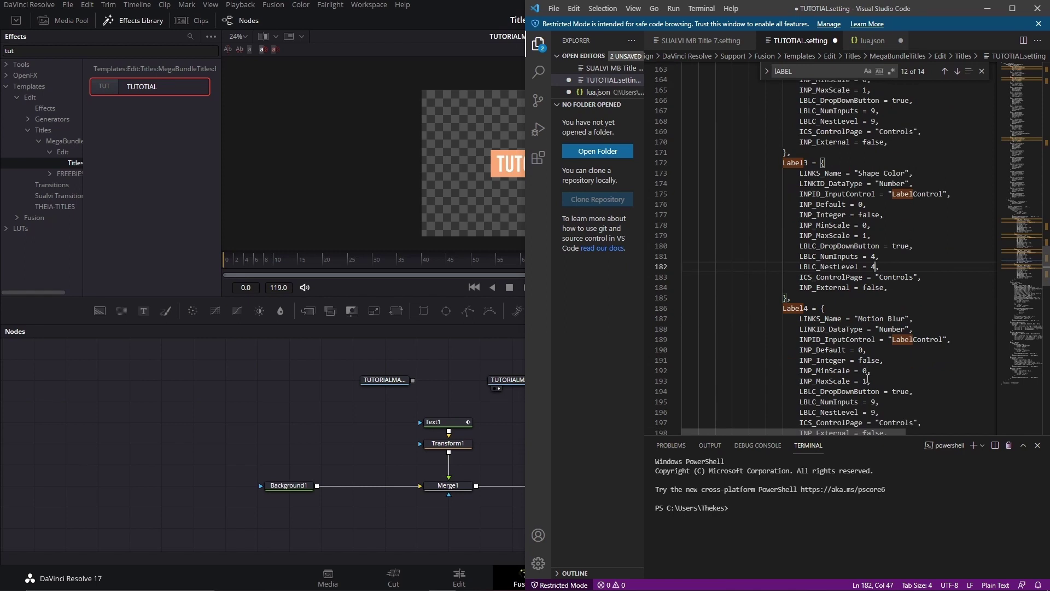
scroll(885, 347, down, 2)
click(878, 346)
key(BackSpace)
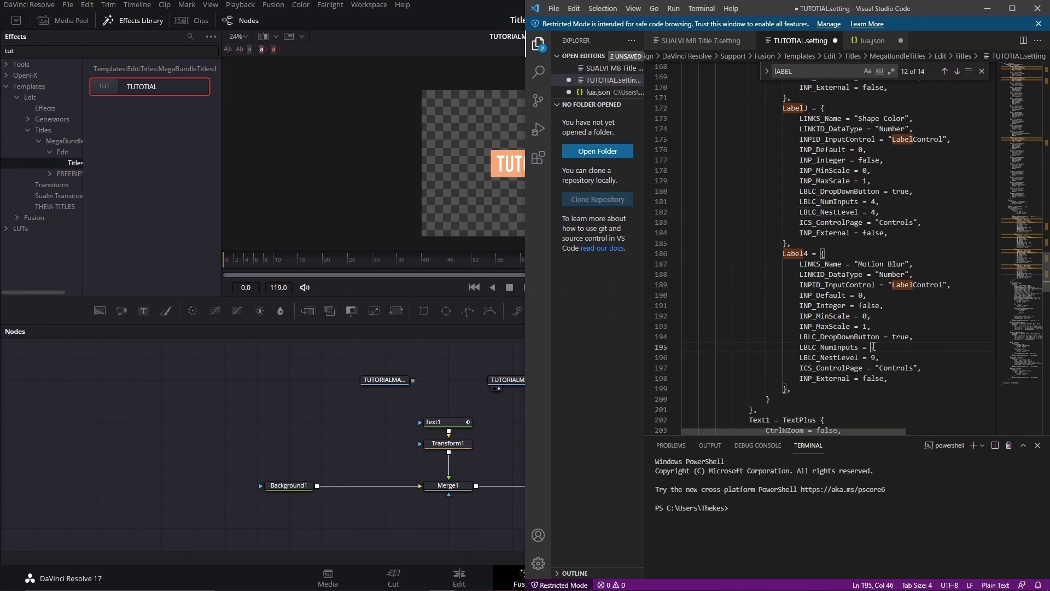
text(5)
click(874, 359)
key(BackSpace)
text(5,)
click(929, 305)
- Copy the Label3 InstanceInput block and paste it into the empty line between Input14 and Input15
scroll(836, 242, up, 15)
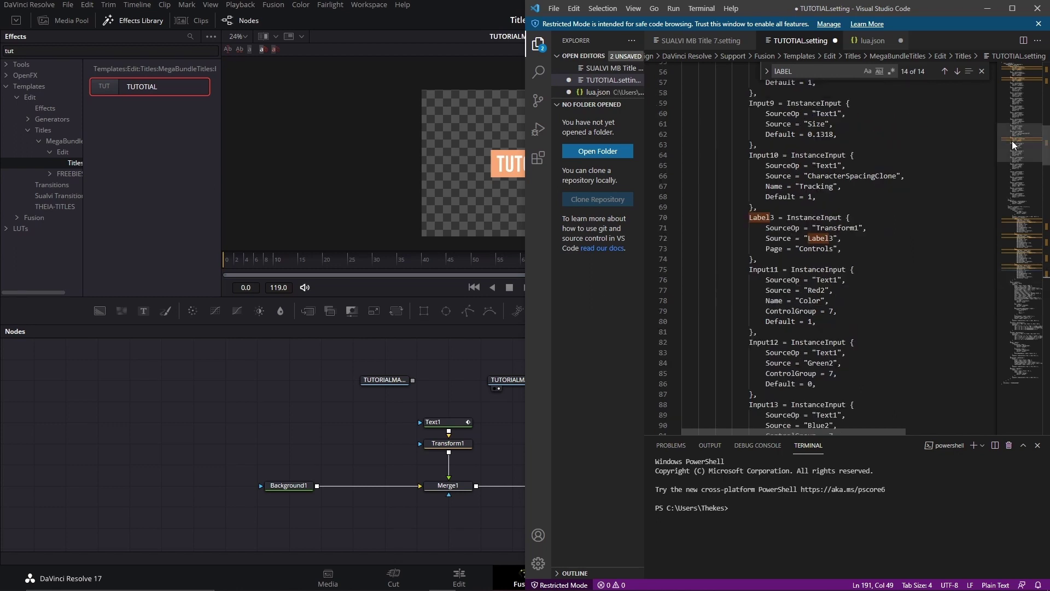
click(748, 217)
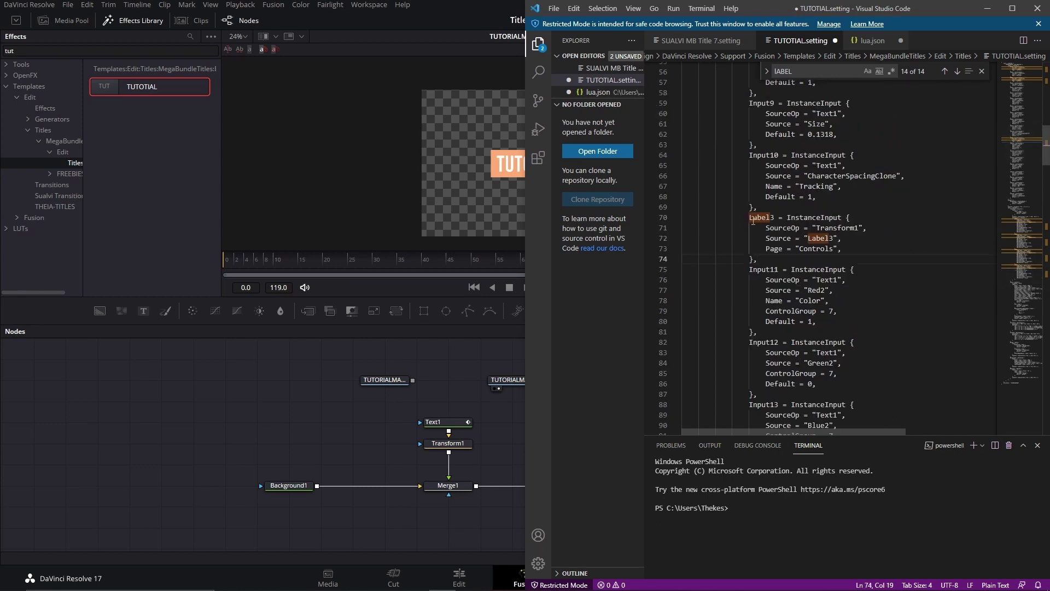
shift+click(768, 259)
key(ctrl+c)
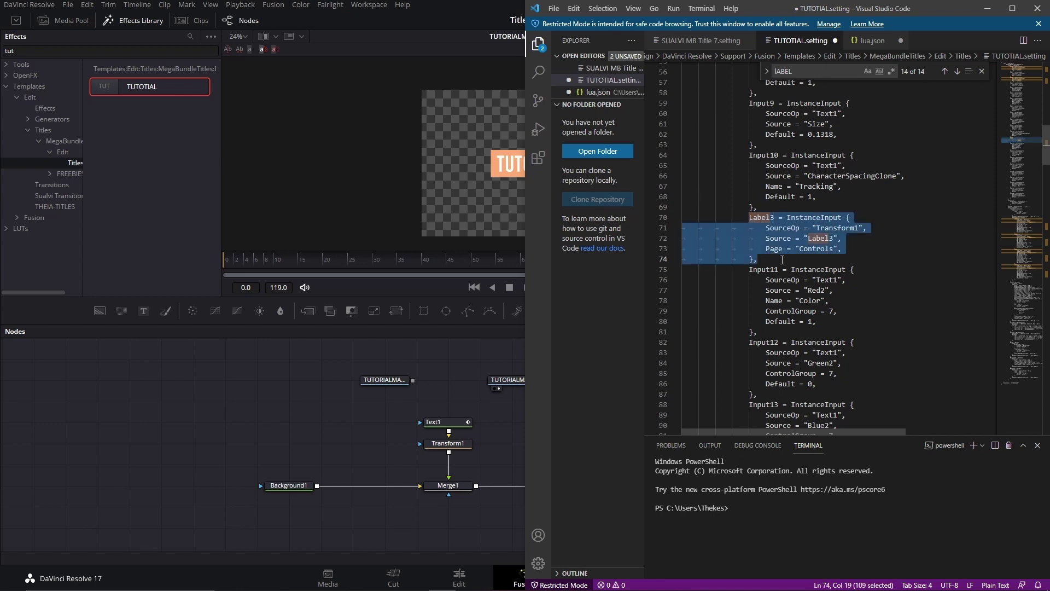
scroll(779, 260, down, 4)
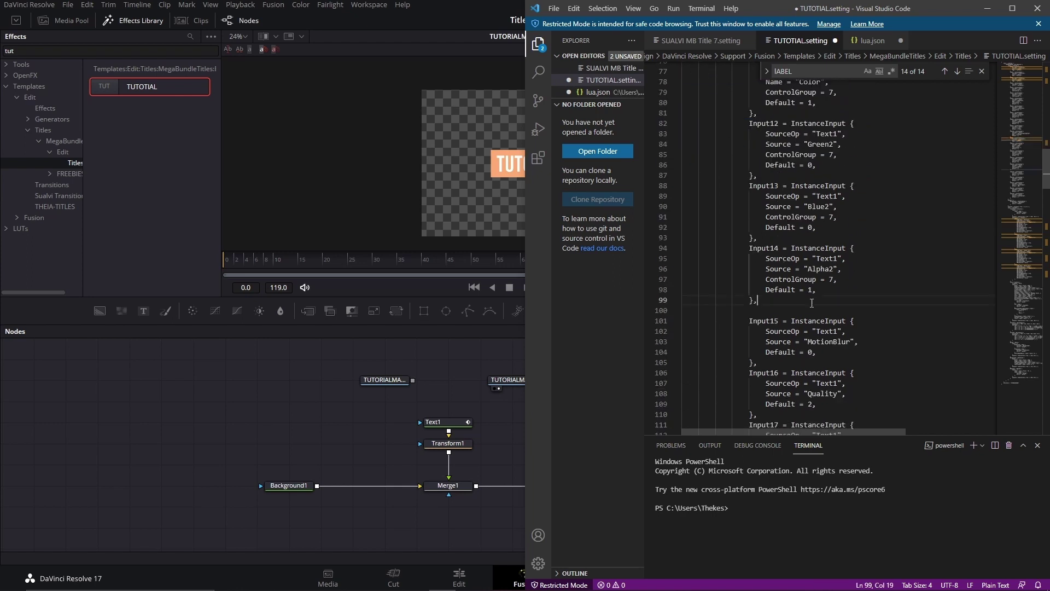
click(800, 309)
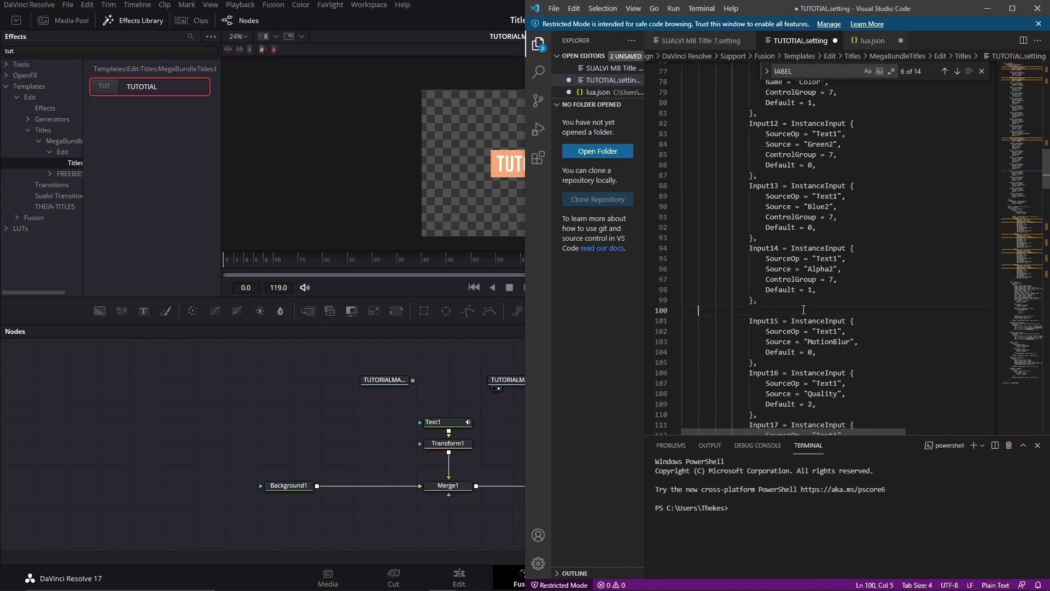
key(ctrl+v)
- Rename the pasted InstanceInput block above Input15 to Label4, set its Source to "Label4", and save the file
click(775, 310)
key(BackSpace)
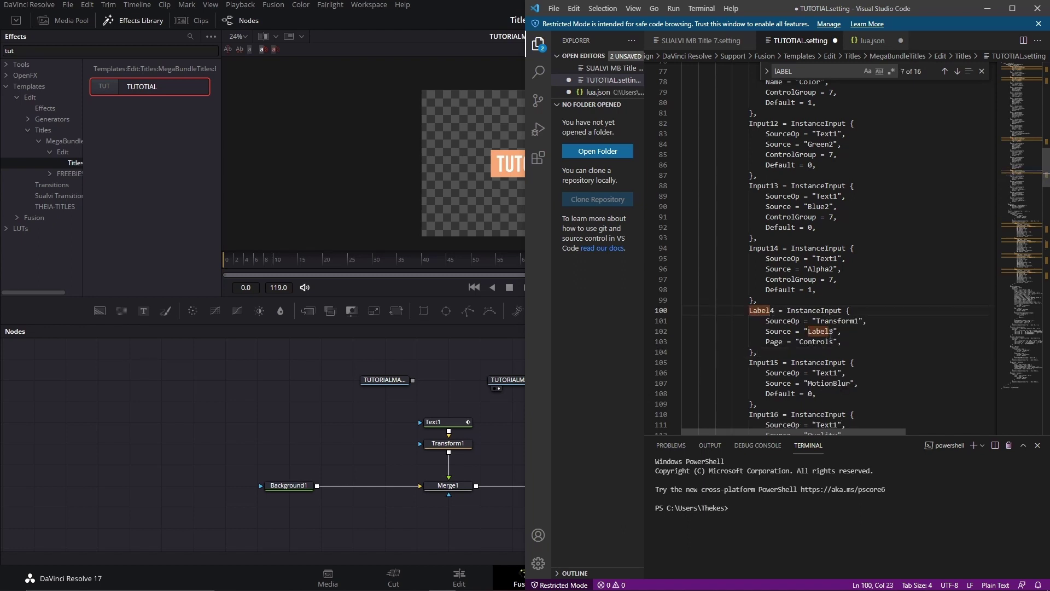
click(832, 332)
scroll(856, 340, down, 2)
scroll(864, 331, down, 3)
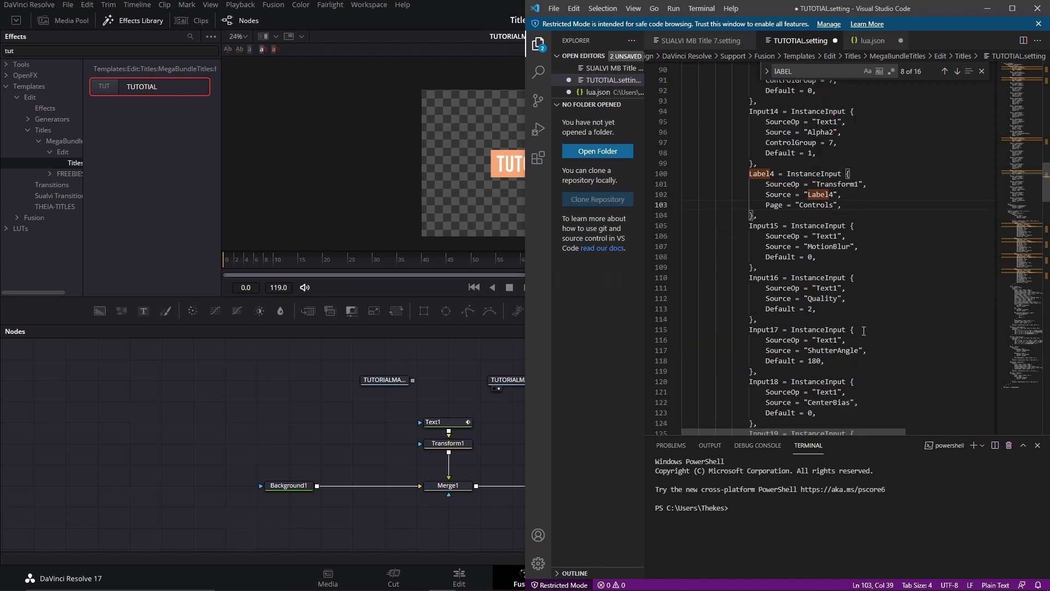
scroll(863, 330, down, 5)
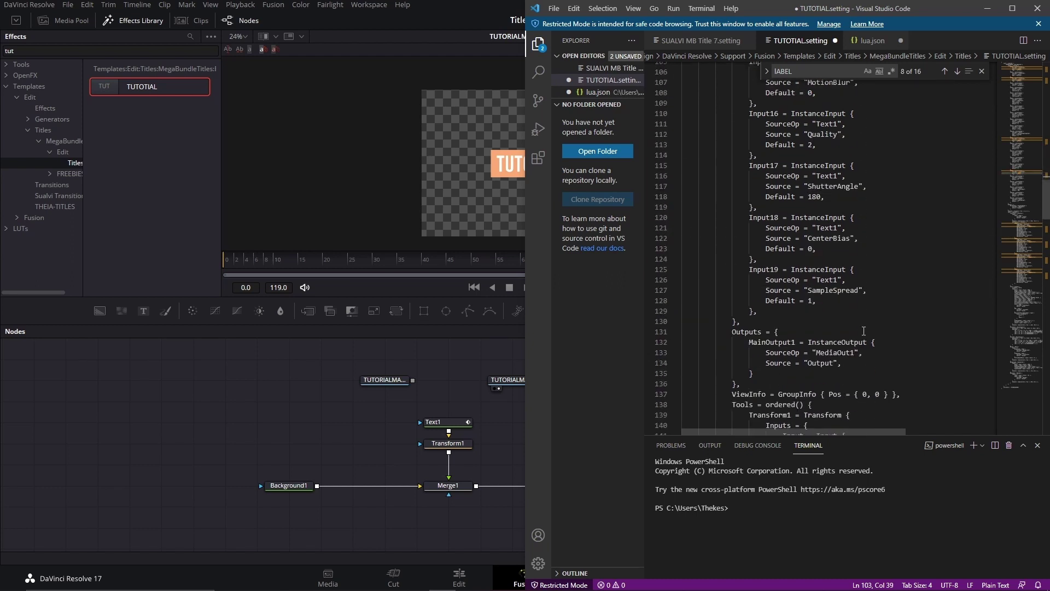
key(ctrl+s)
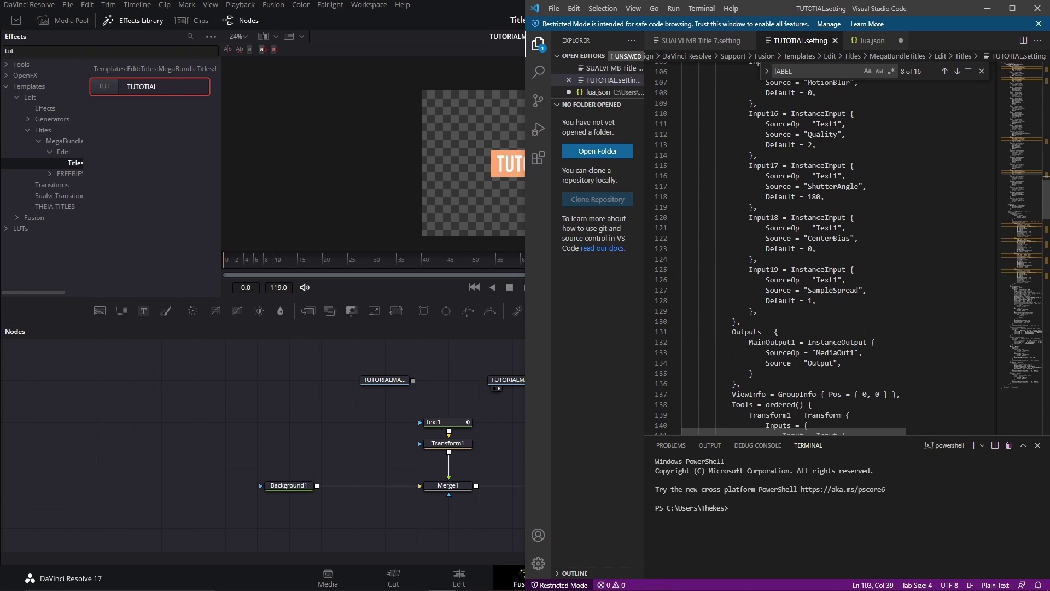
- Switch to DaVinci Resolve, place the updated TUTOTIAL title as a new node, expand its Position section, and show it in the viewer
click(452, 376)
drag(634, 372, 646, 395)
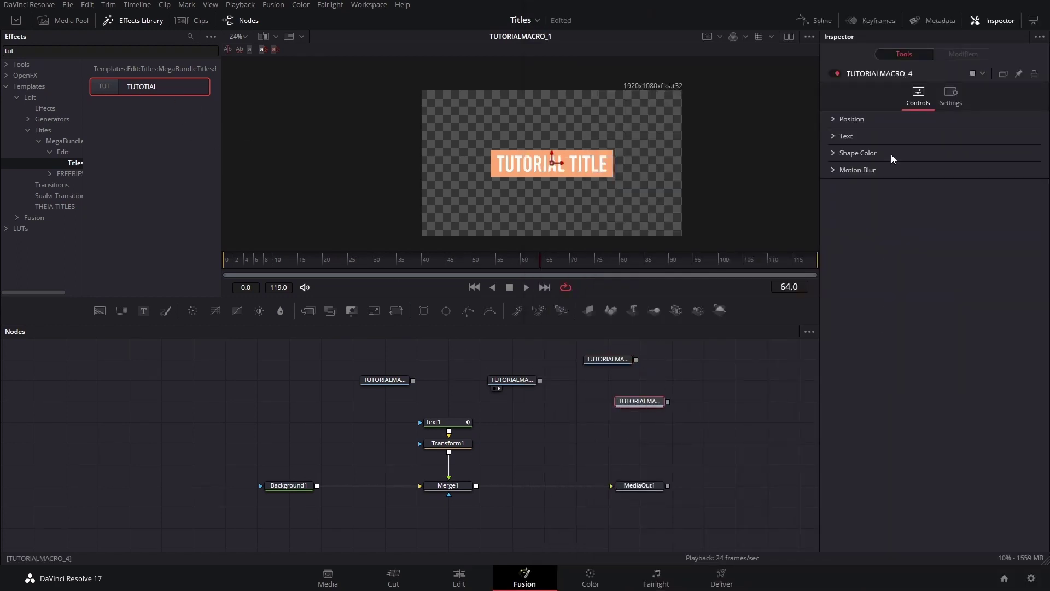
click(833, 120)
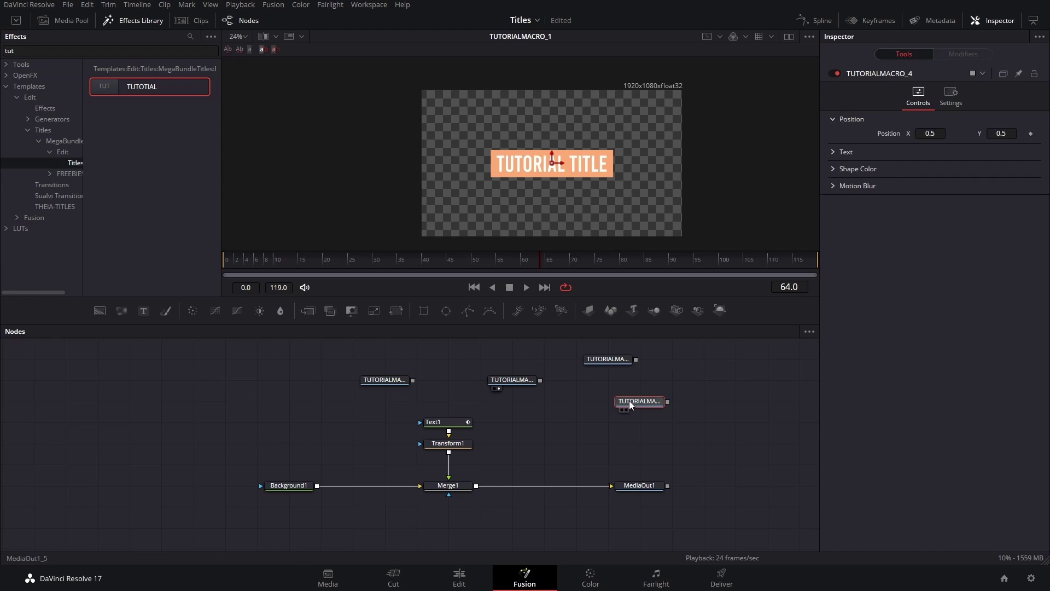
key(1)
- Test the new macro's X position and reset it to default, and change the title text to "TUTORIAL SDHSDH"
drag(924, 133, 904, 134)
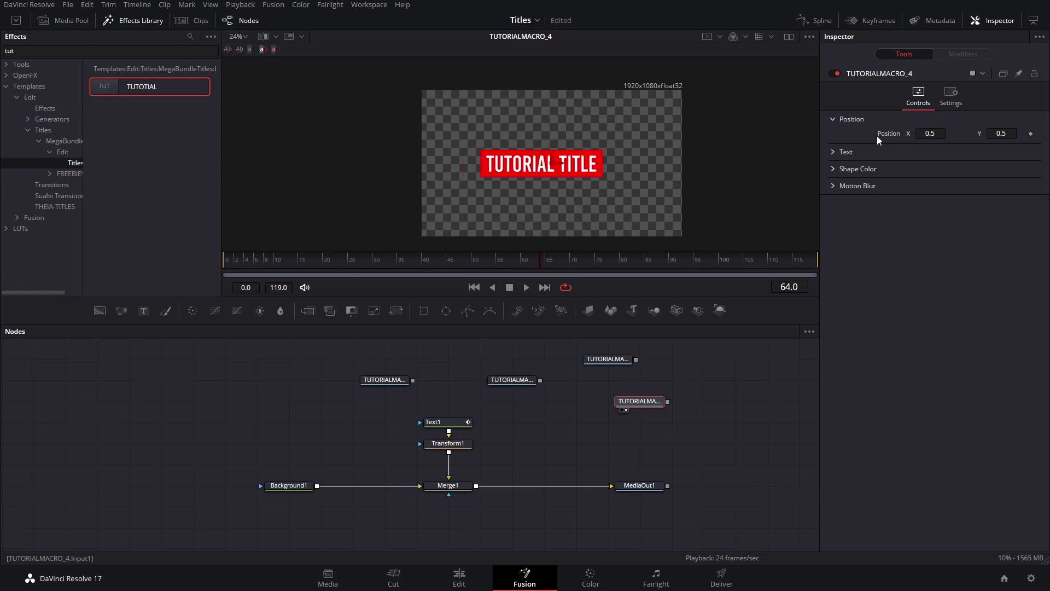
double_click(877, 135)
click(834, 151)
double_click(870, 167)
text(SDHSDH)
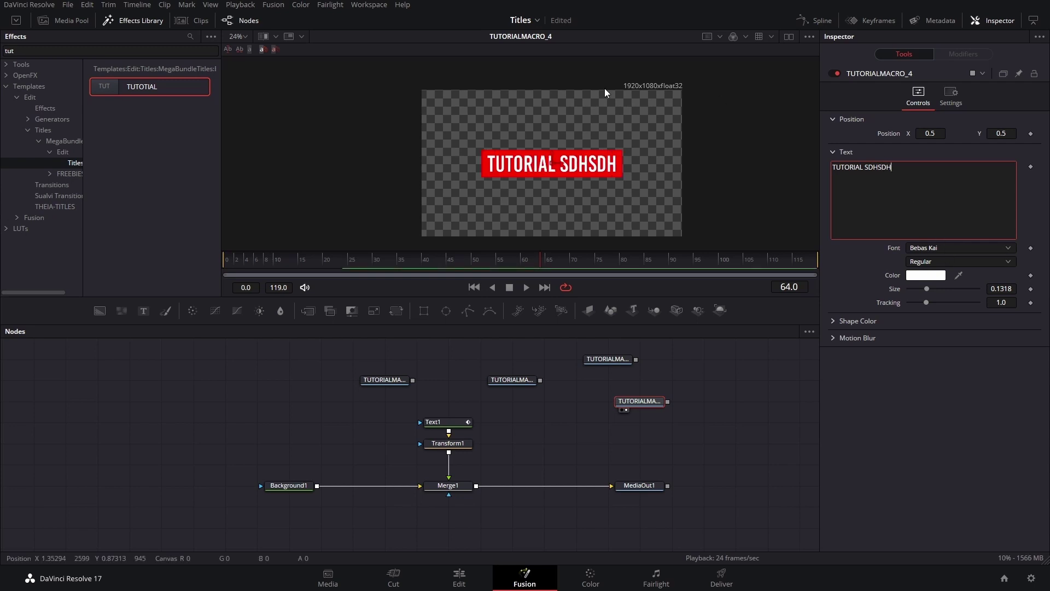
- Play back the new macro's title animation from frame 0 to check the edited text
drag(328, 259, 228, 283)
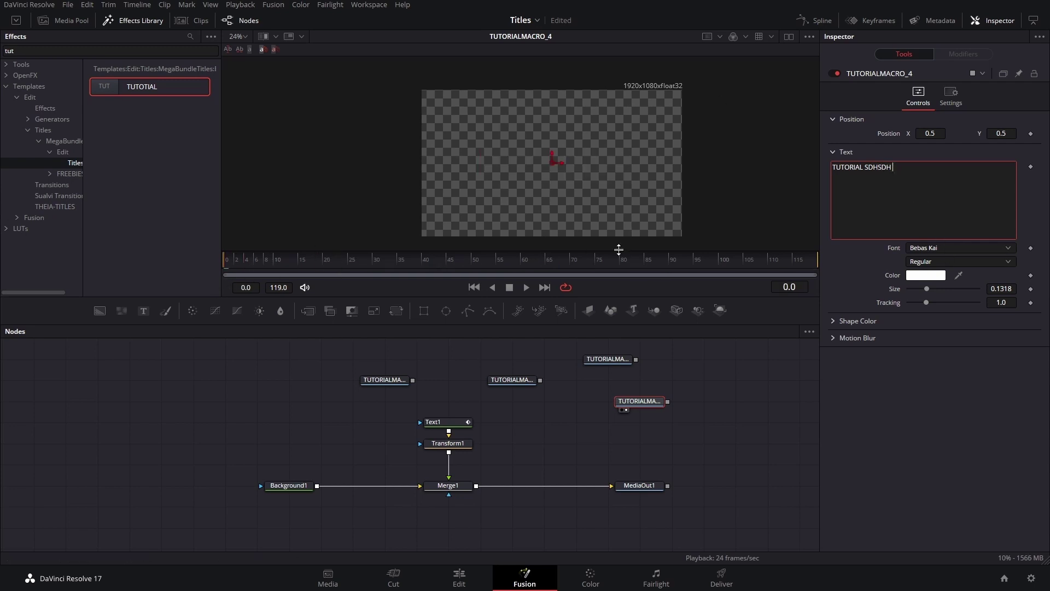
click(871, 398)
key(space)
key(space)
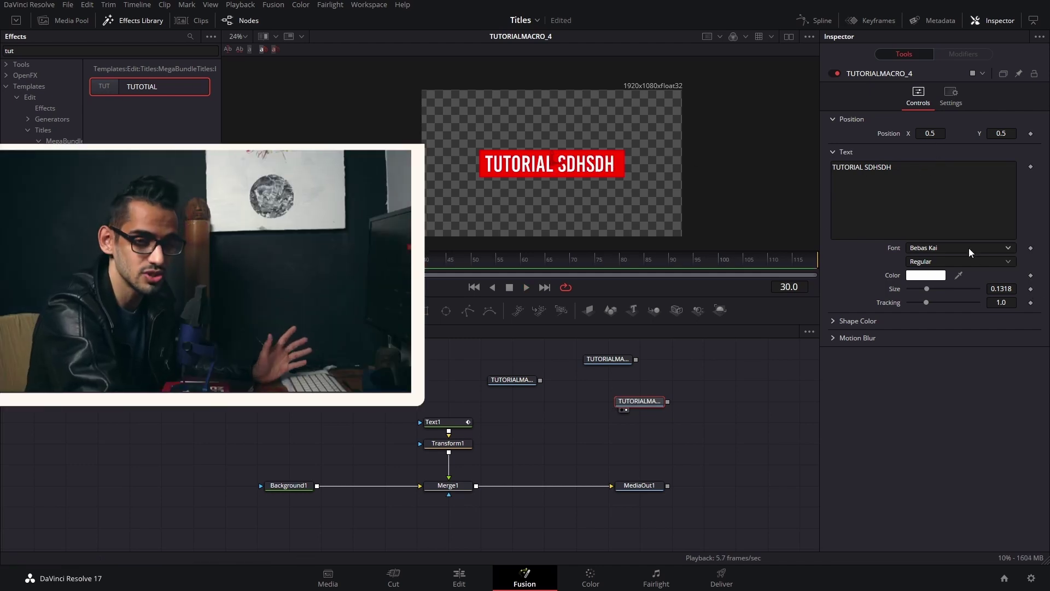
- Try Agency FB as the new macro's title font and replace it with Arial
click(944, 246)
click(936, 274)
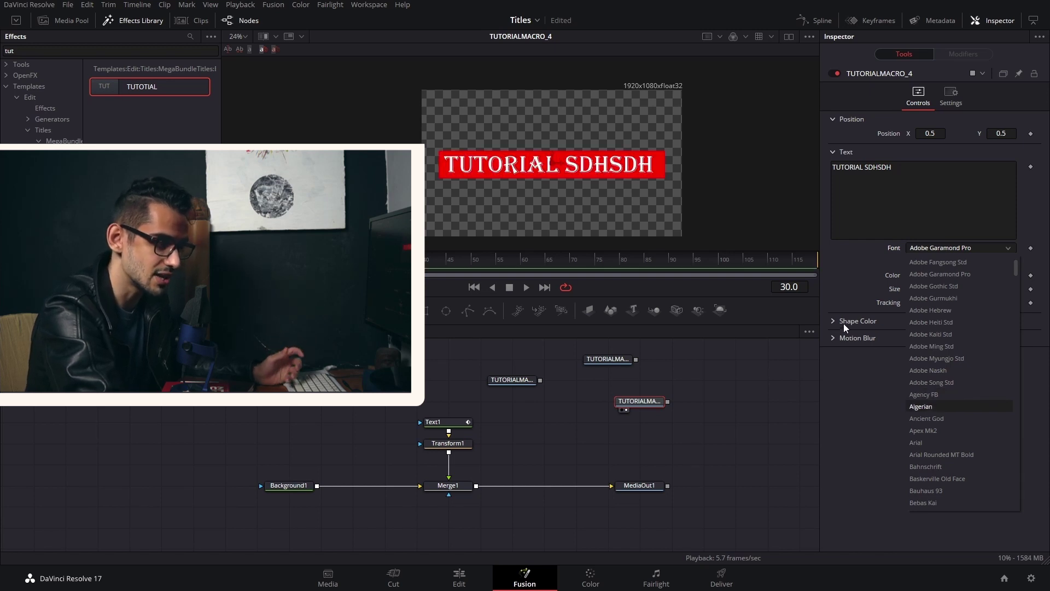
click(946, 399)
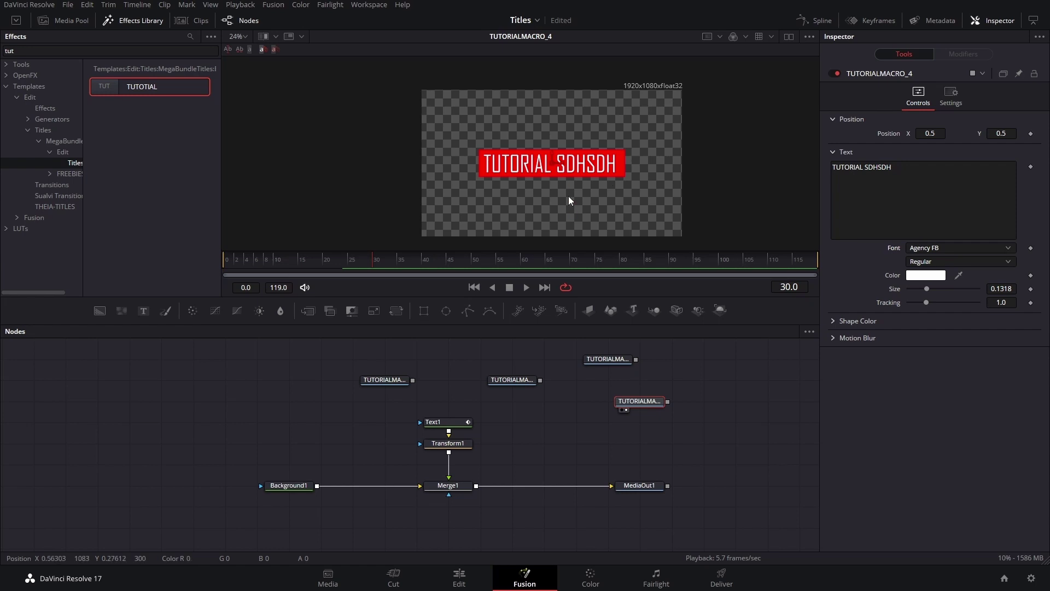
click(977, 249)
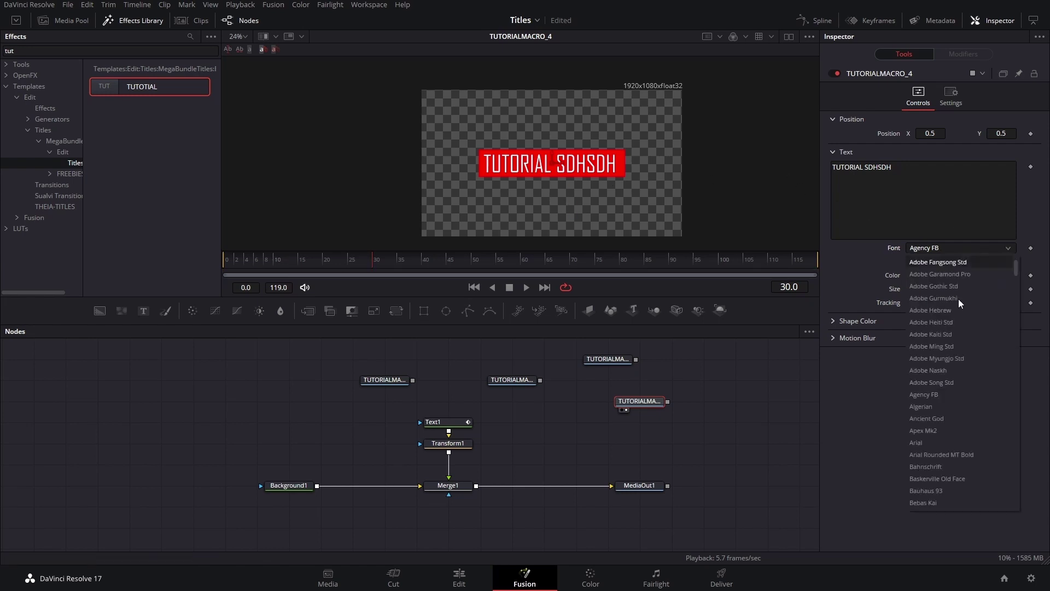
click(936, 441)
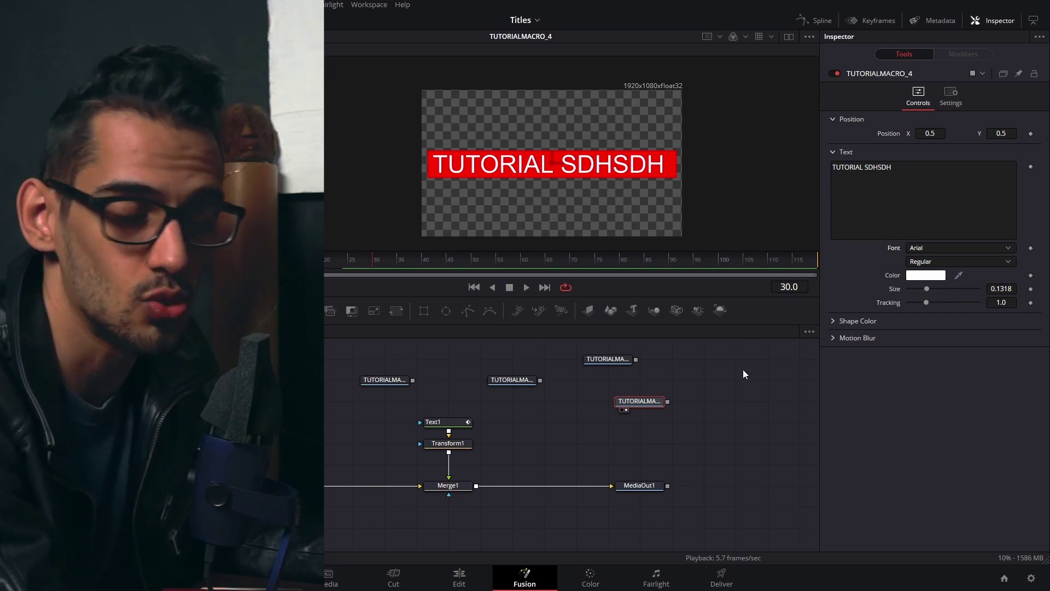
- Enable Motion Blur in the new macro's Motion Blur section and collapse the open parameter sections
click(834, 338)
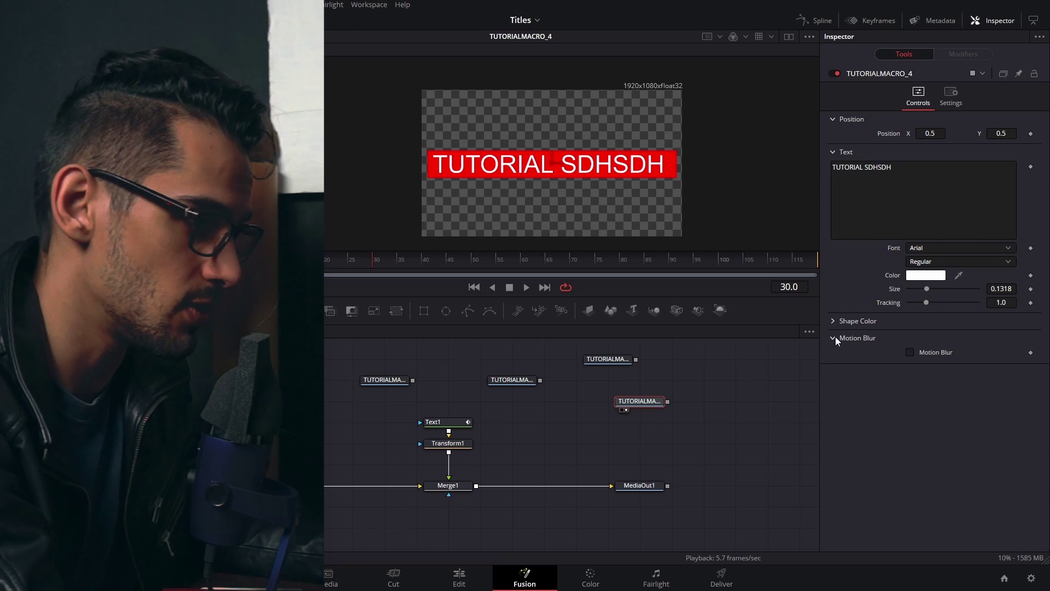
click(937, 353)
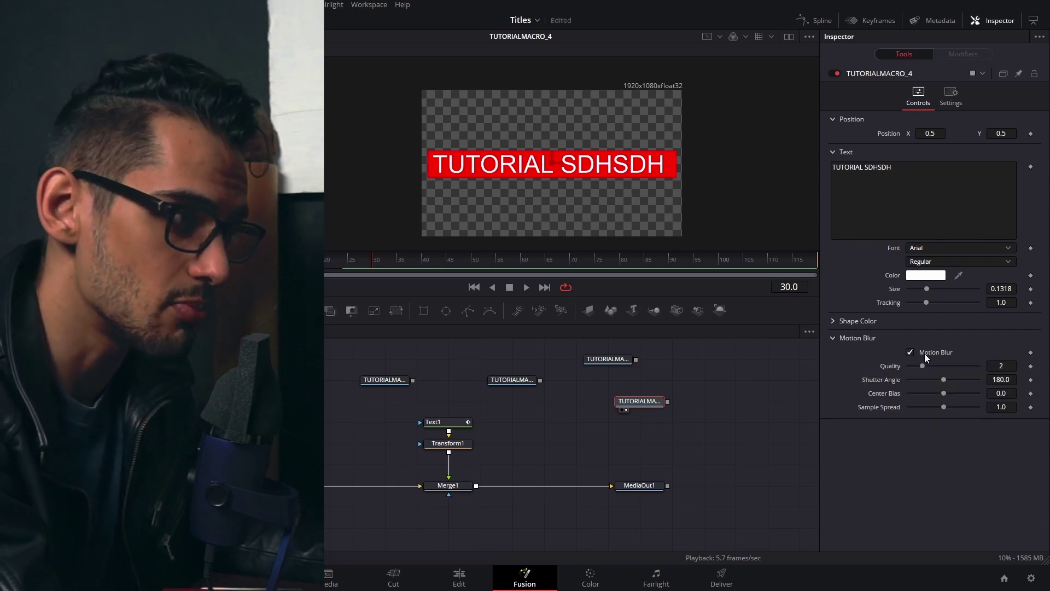
ctrl+click(853, 337)
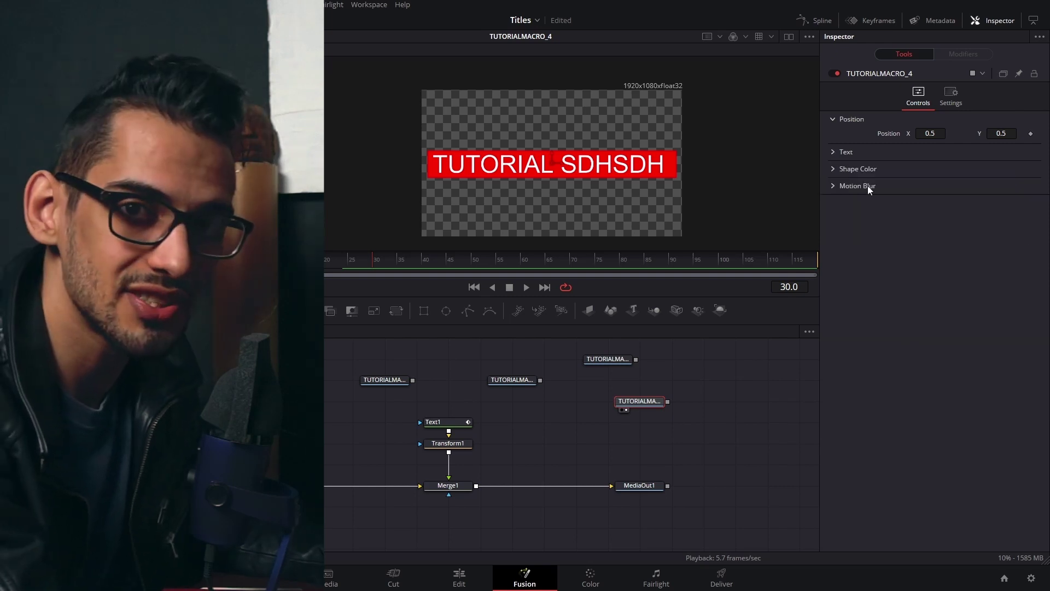
click(833, 118)
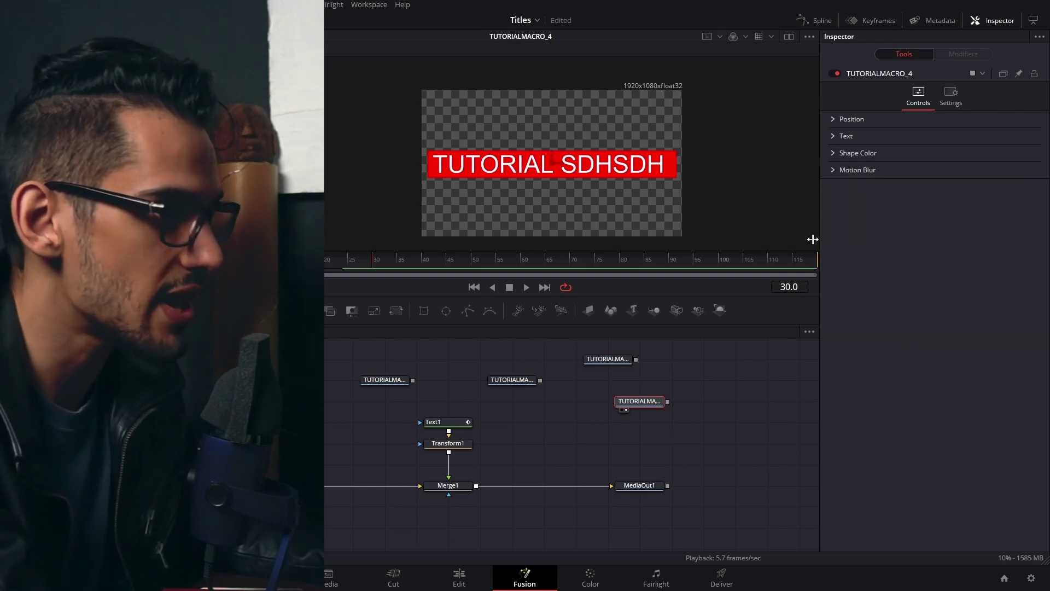